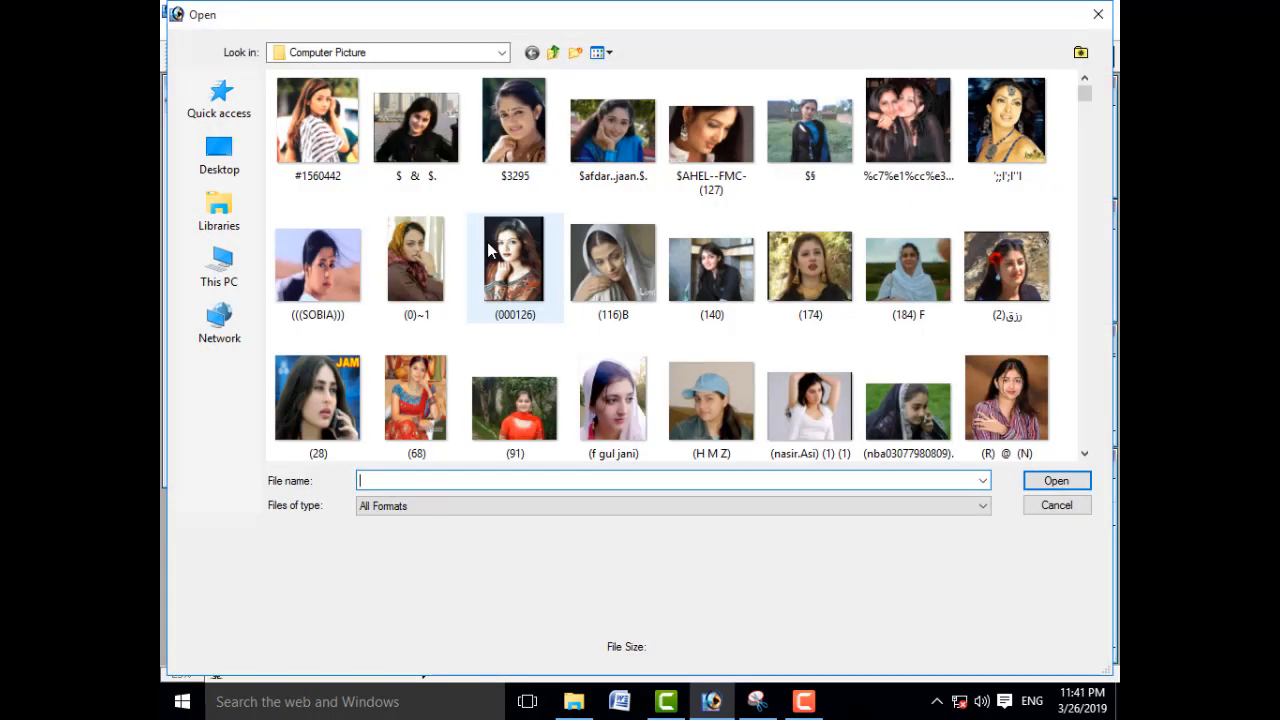
Step: Browse to Local Disk (C:) in the Open dialog
left_click(226, 273)
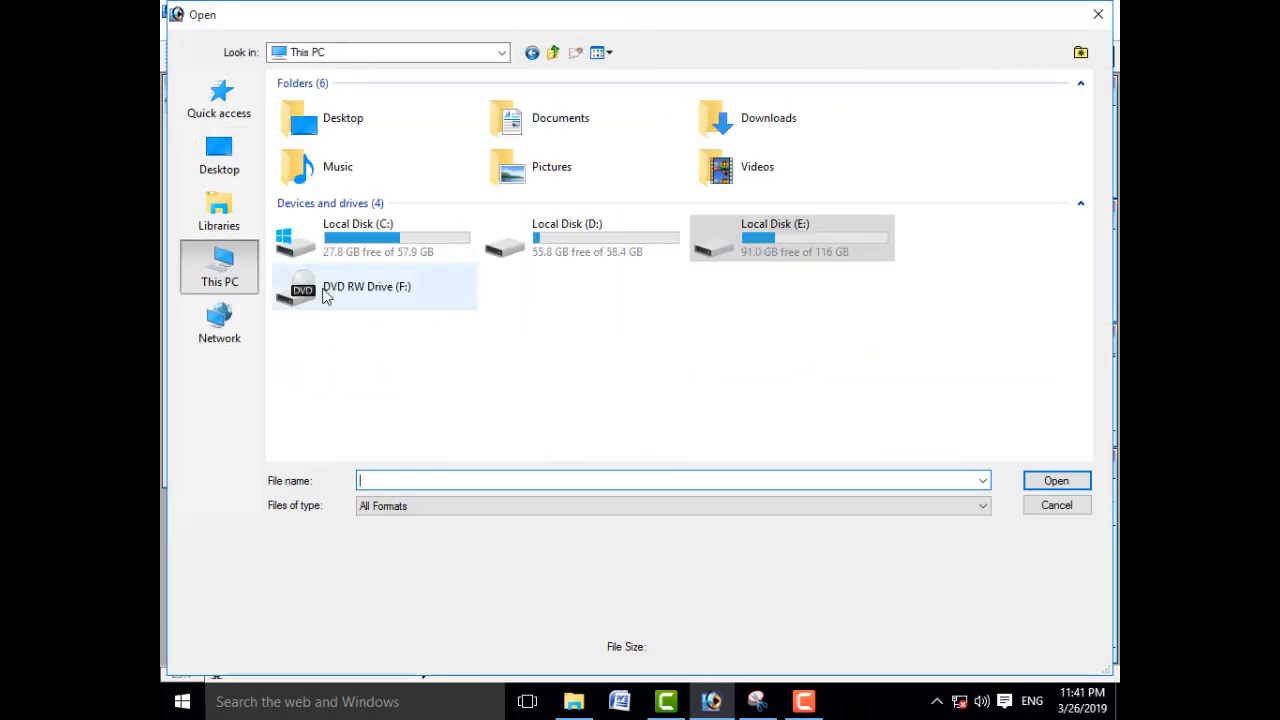
double_click(368, 250)
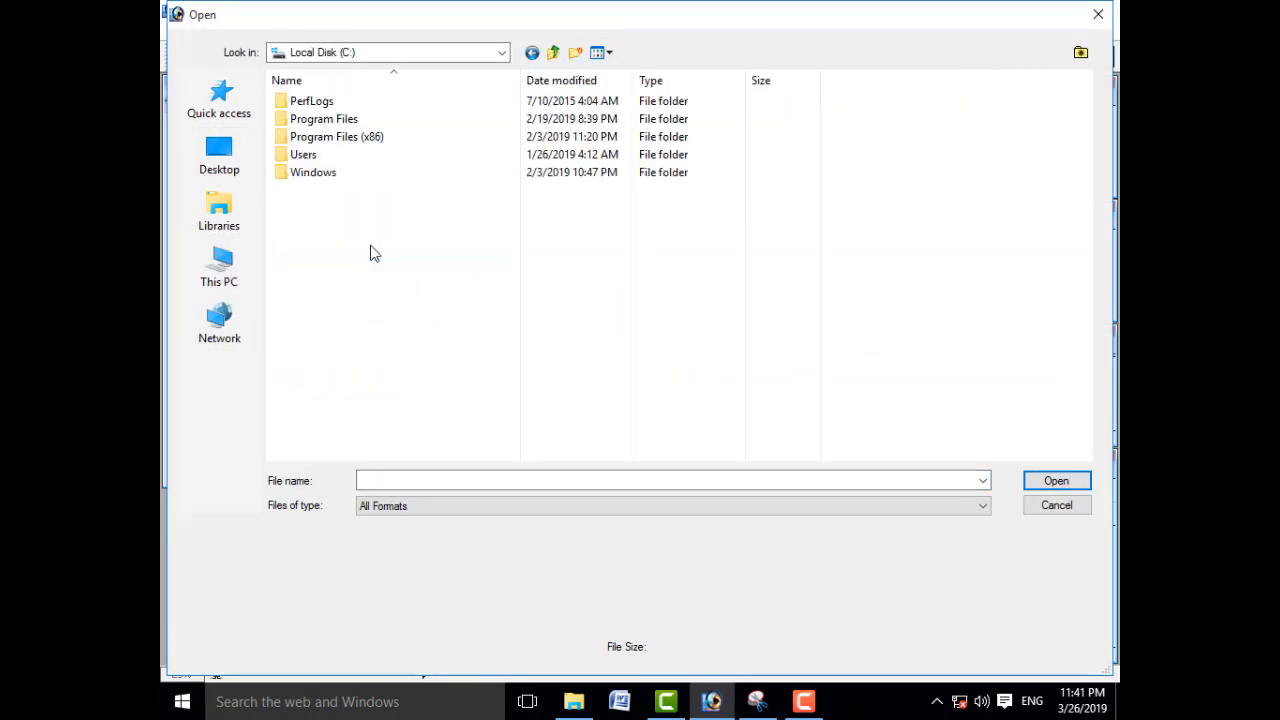
double_click(363, 119)
double_click(362, 102)
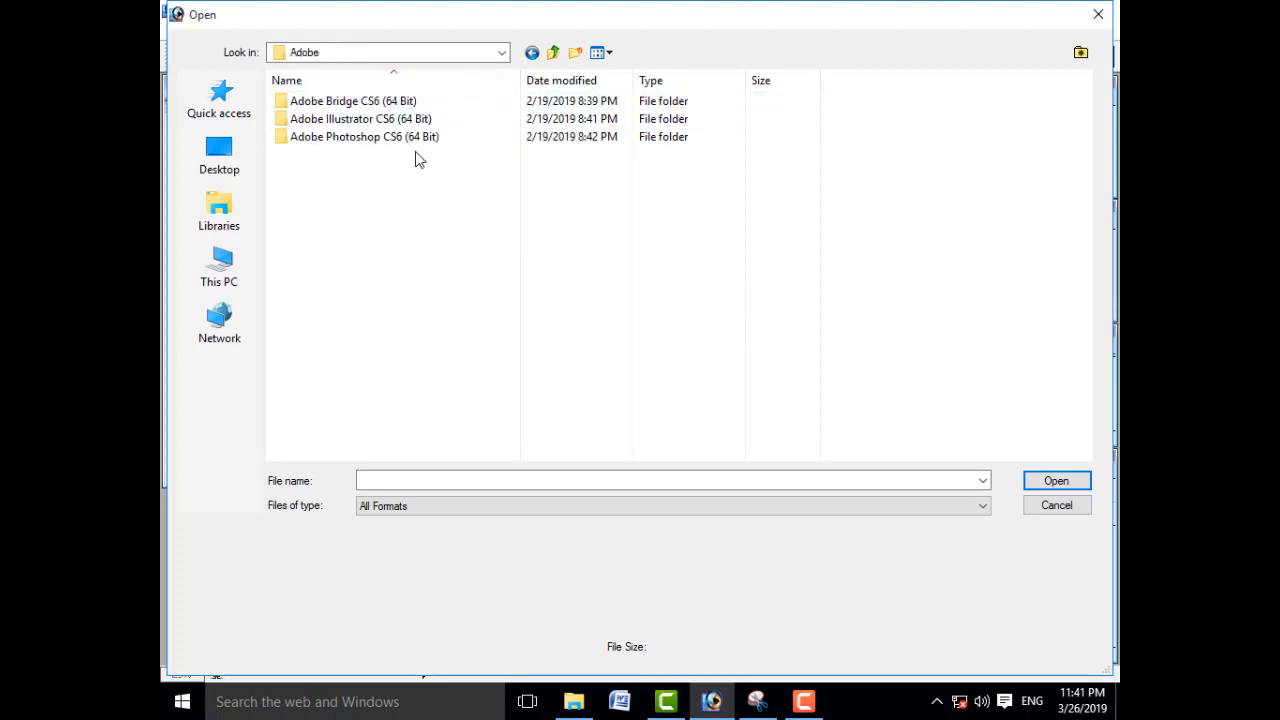
left_click(553, 52)
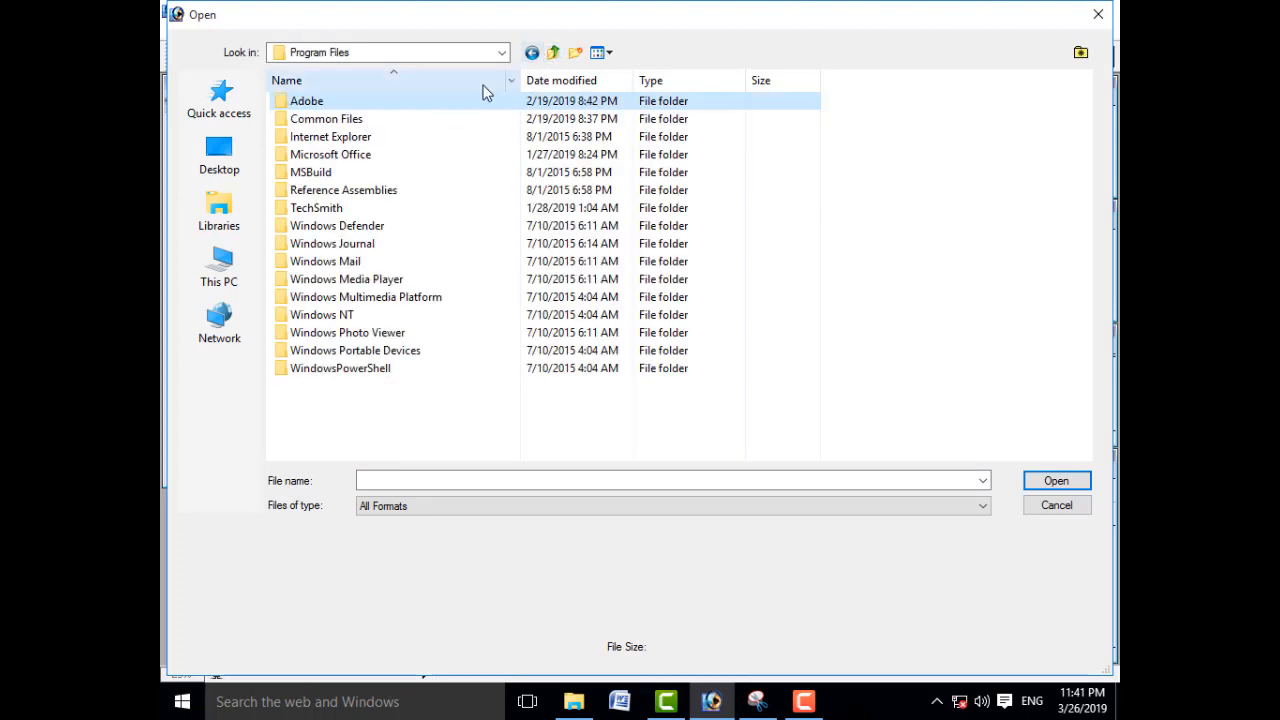
left_click(553, 52)
Step: Open the Tomato image from Program Files (x86) > Adobe > Photoshop 7.0 > Samples and reposition its window in the workspace
double_click(396, 137)
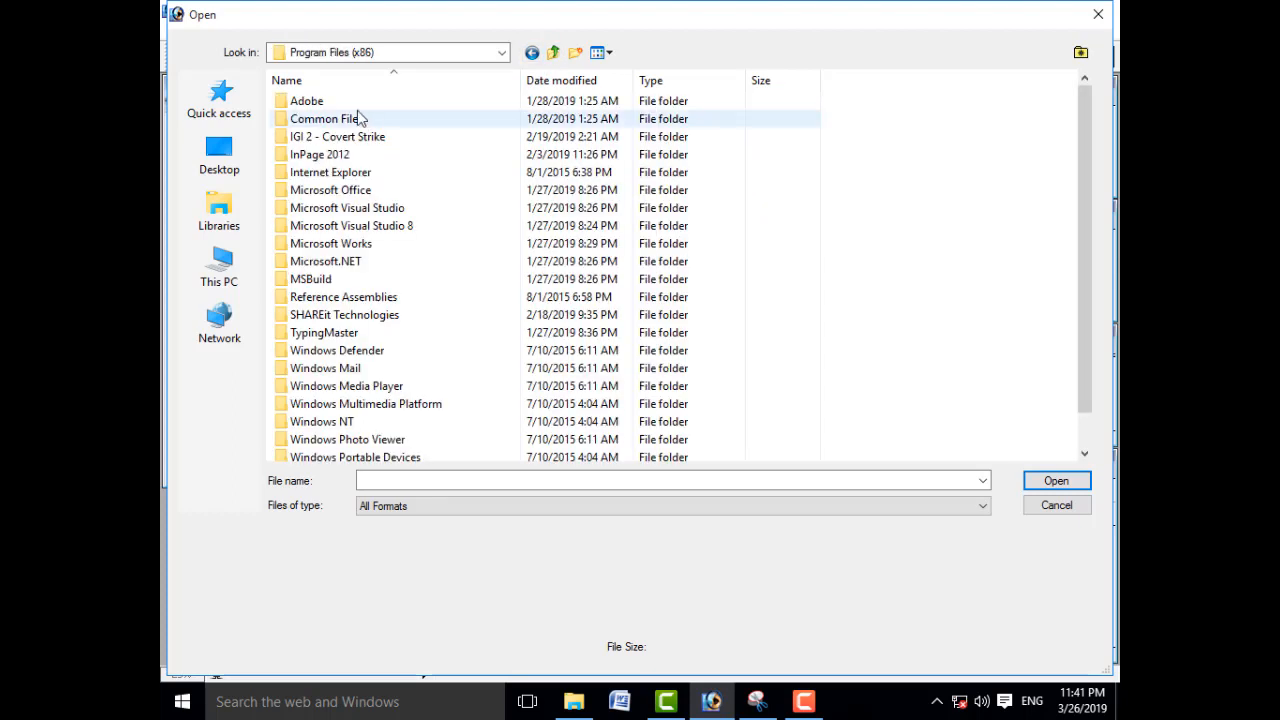
double_click(358, 103)
double_click(364, 137)
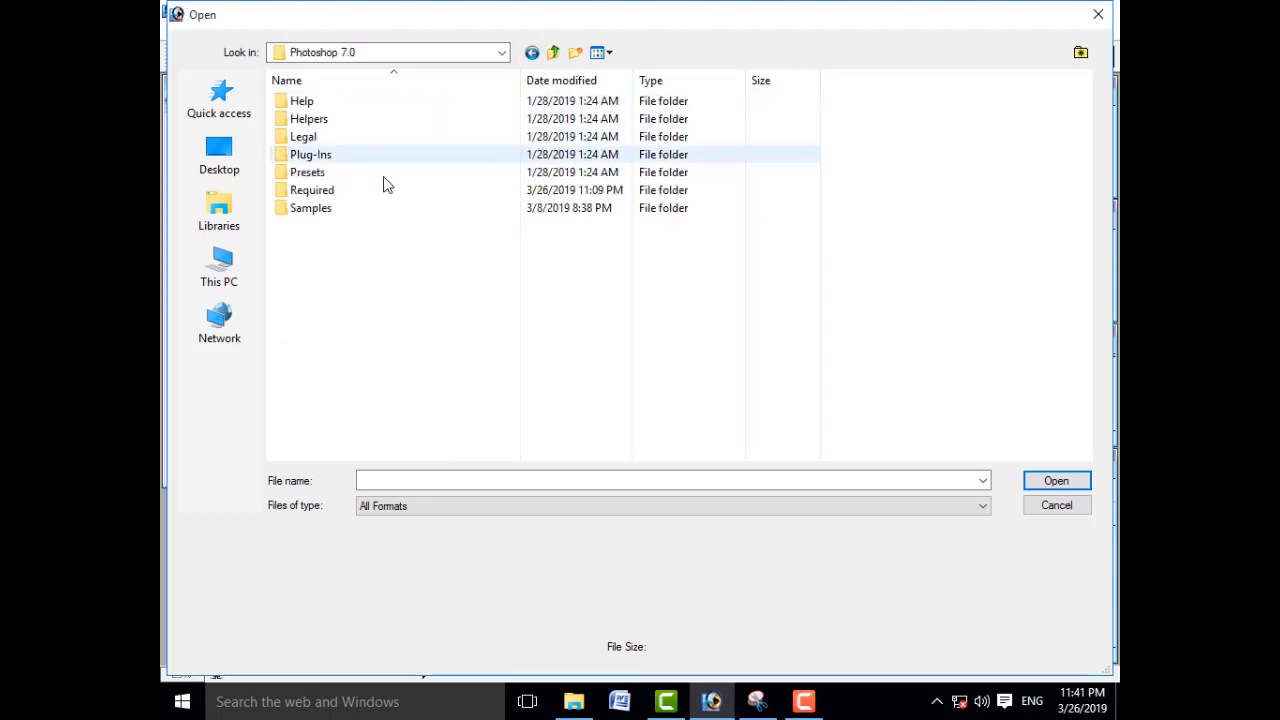
double_click(355, 210)
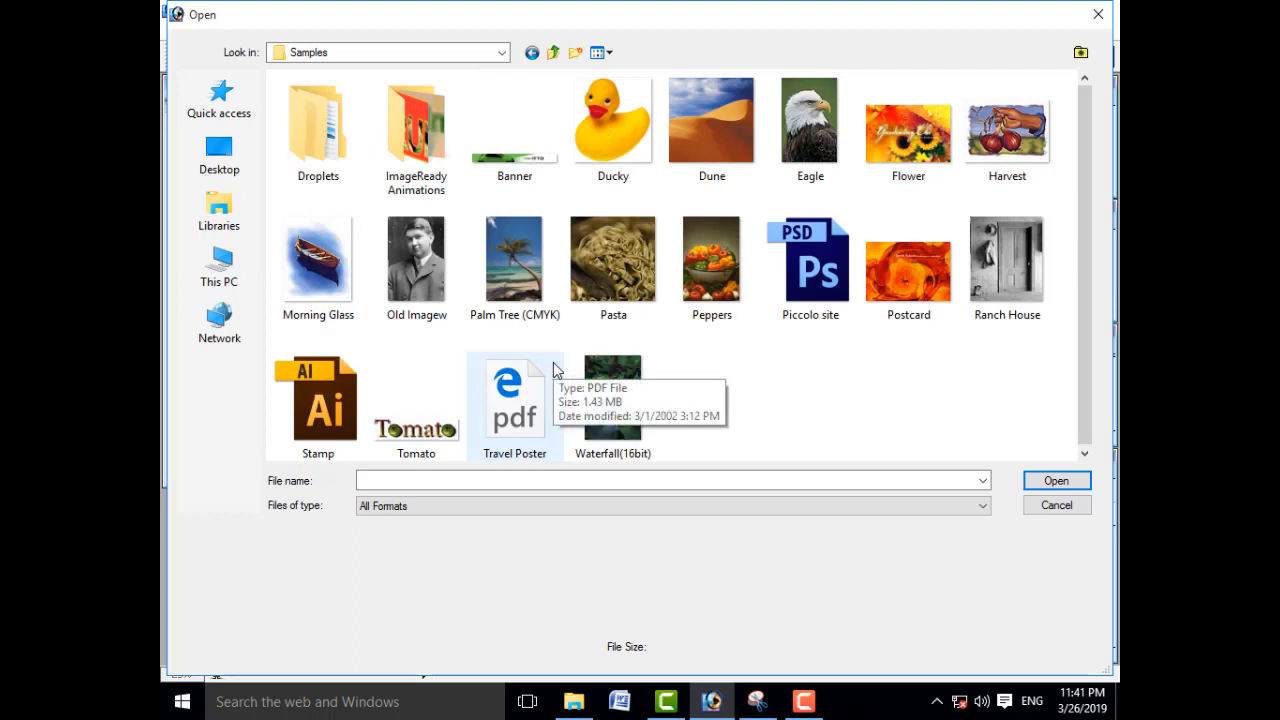
left_click(400, 400)
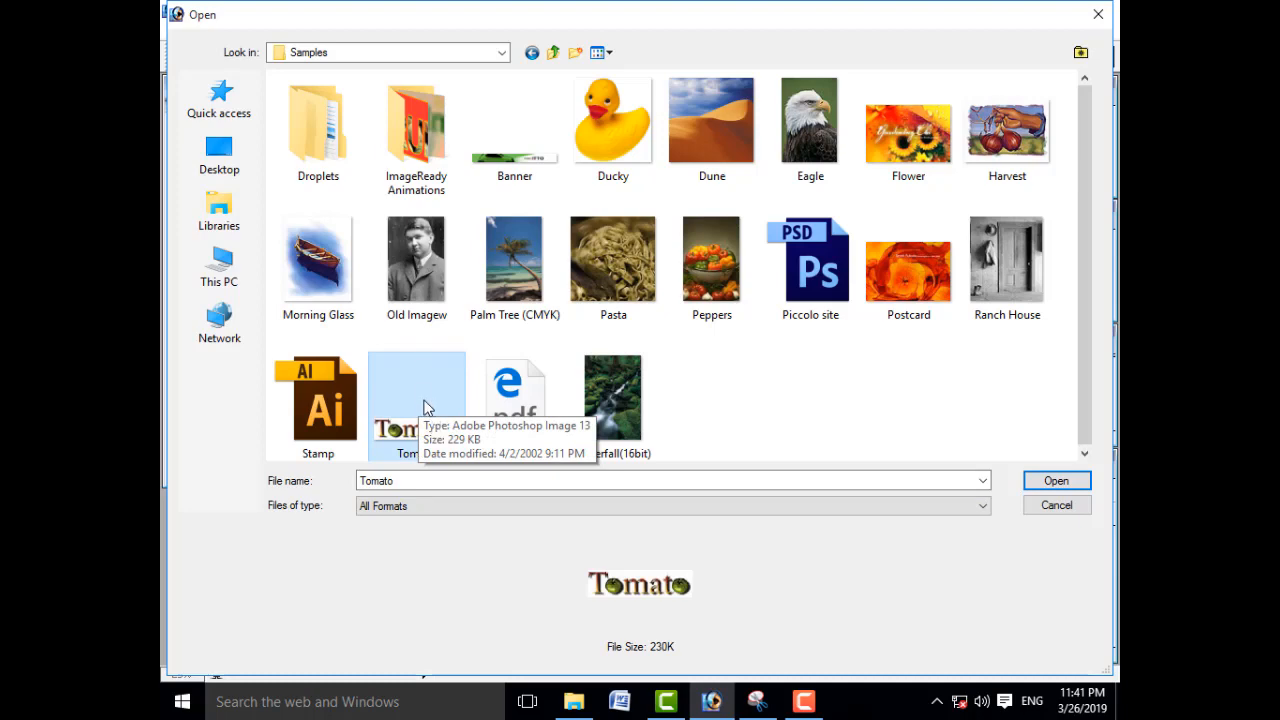
left_click(1064, 486)
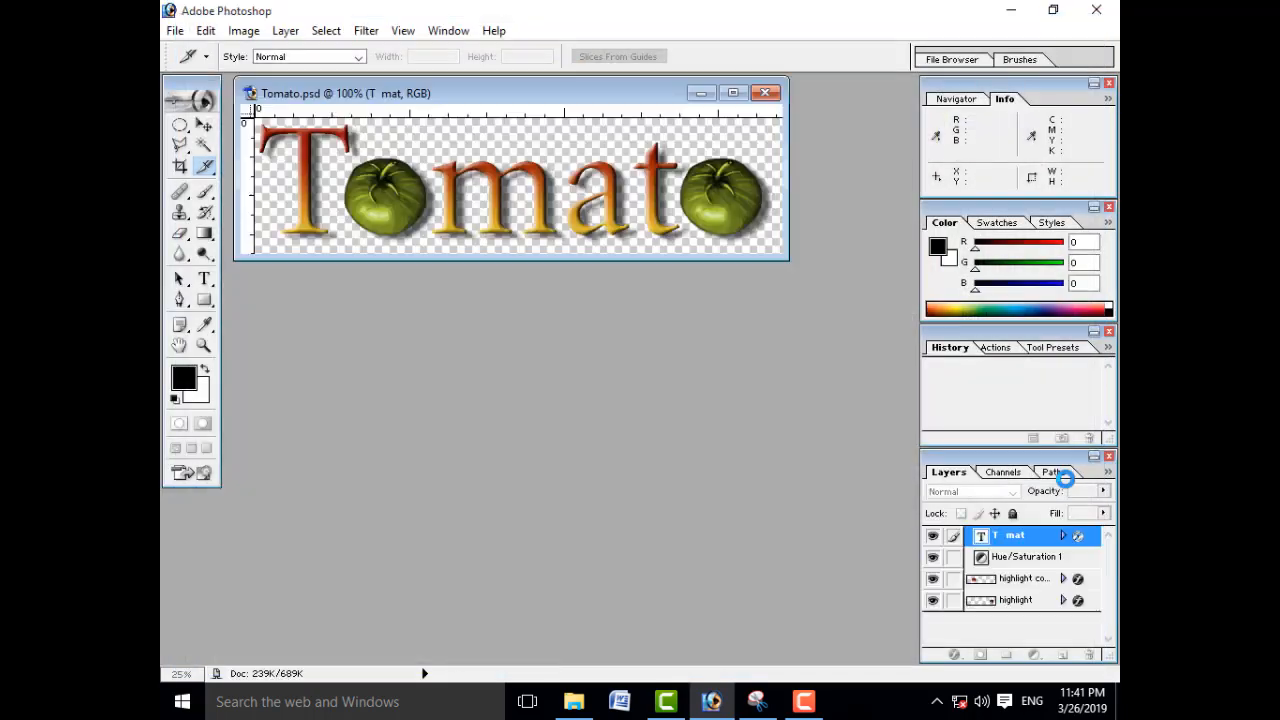
left_click_drag(596, 92, 681, 198)
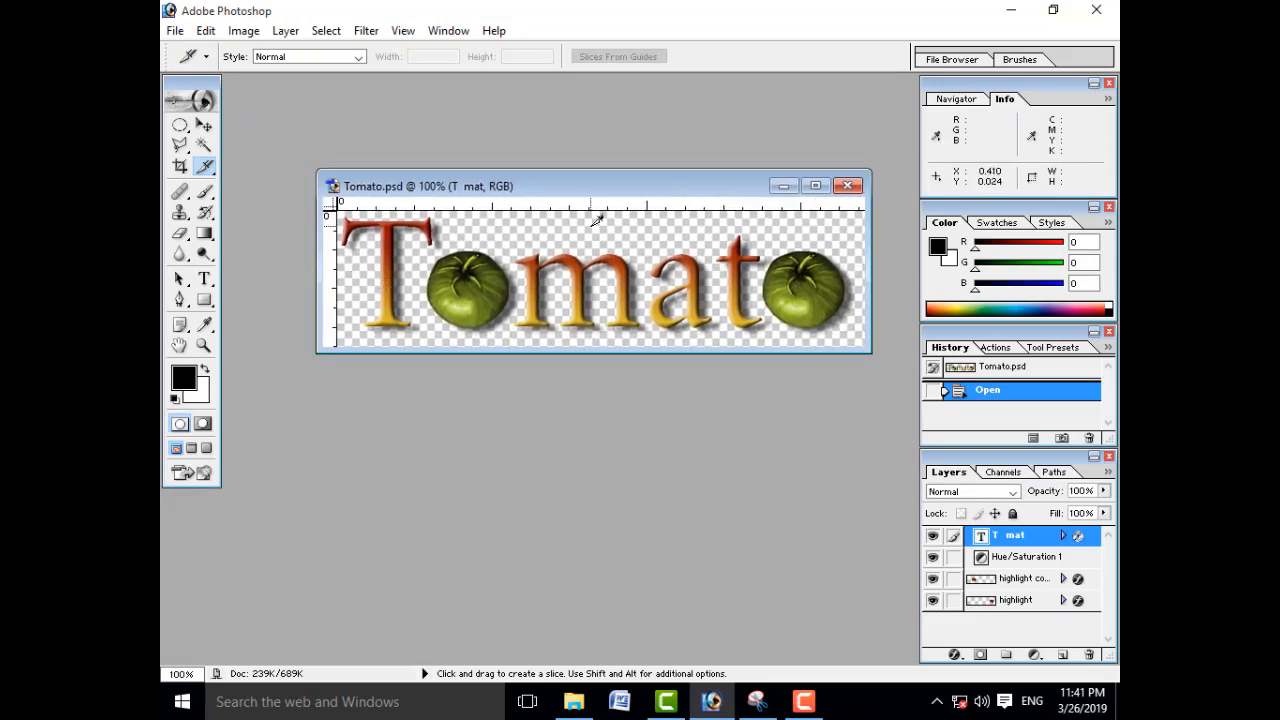
left_click_drag(578, 190, 612, 117)
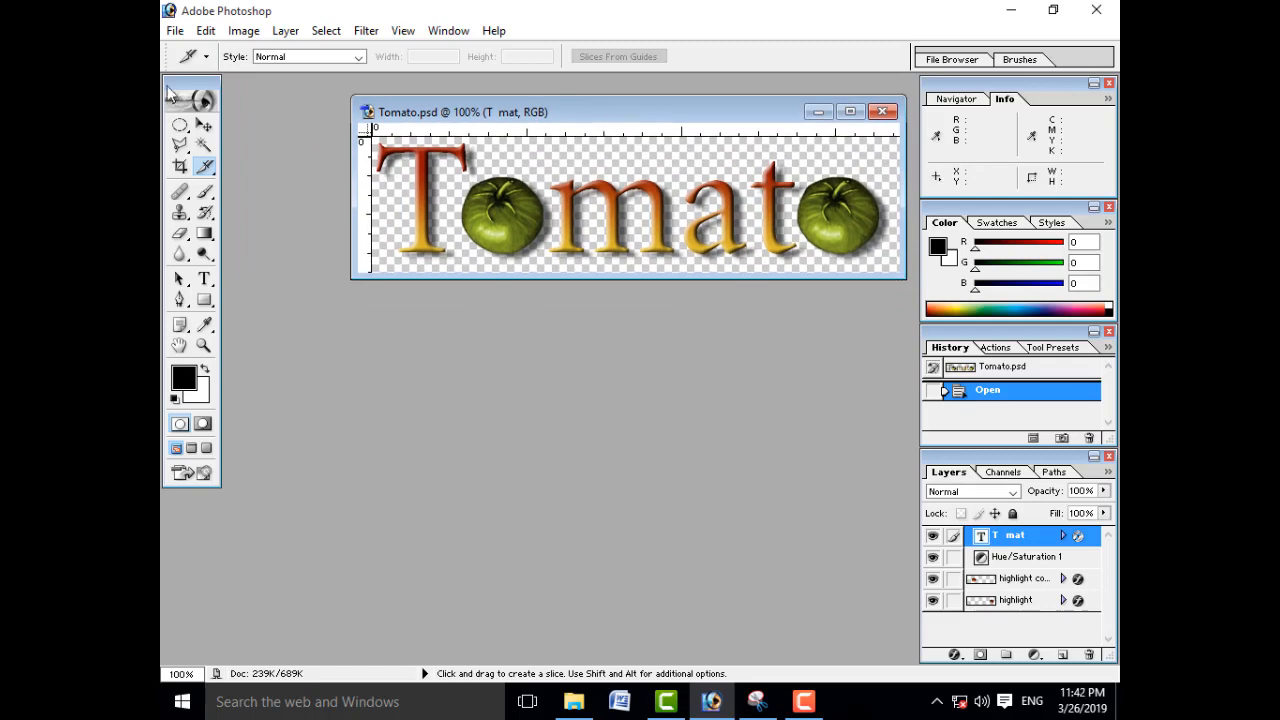
Step: Create a new blank document using the A4 preset size
left_click(175, 31)
left_click(200, 49)
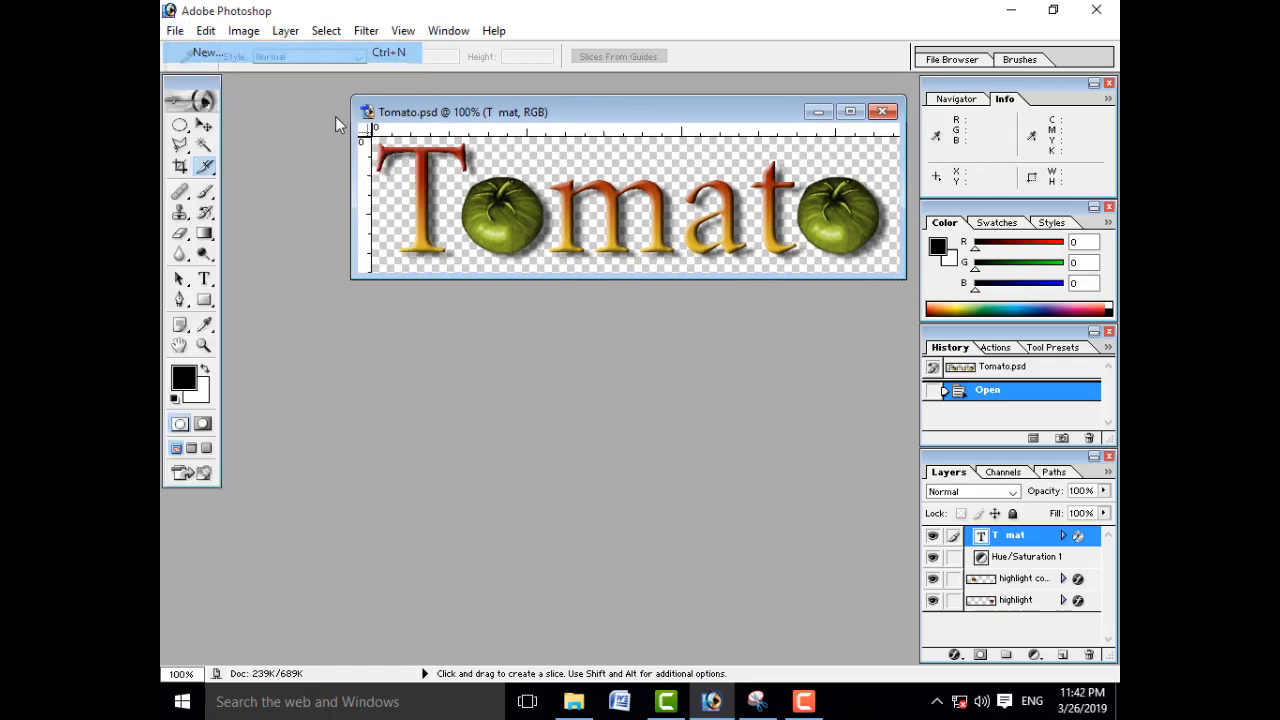
left_click(730, 281)
scroll(620, 330, "down", 3)
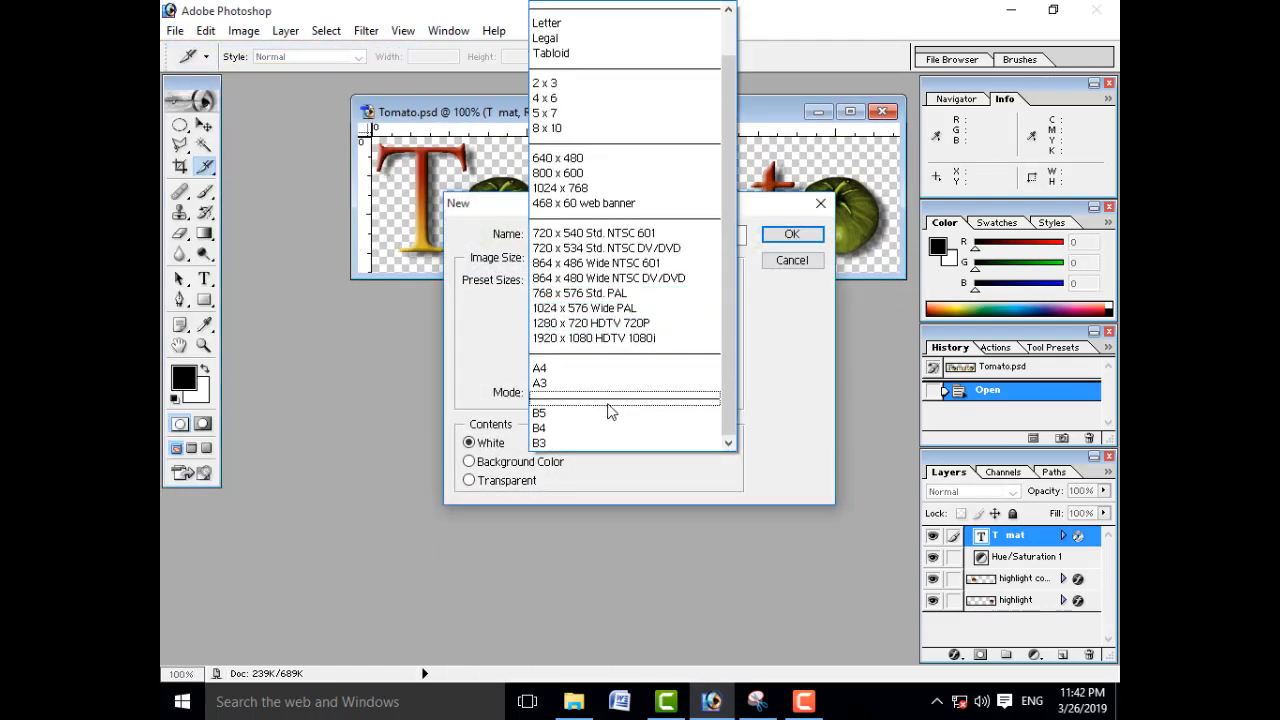
left_click(600, 366)
left_click(789, 236)
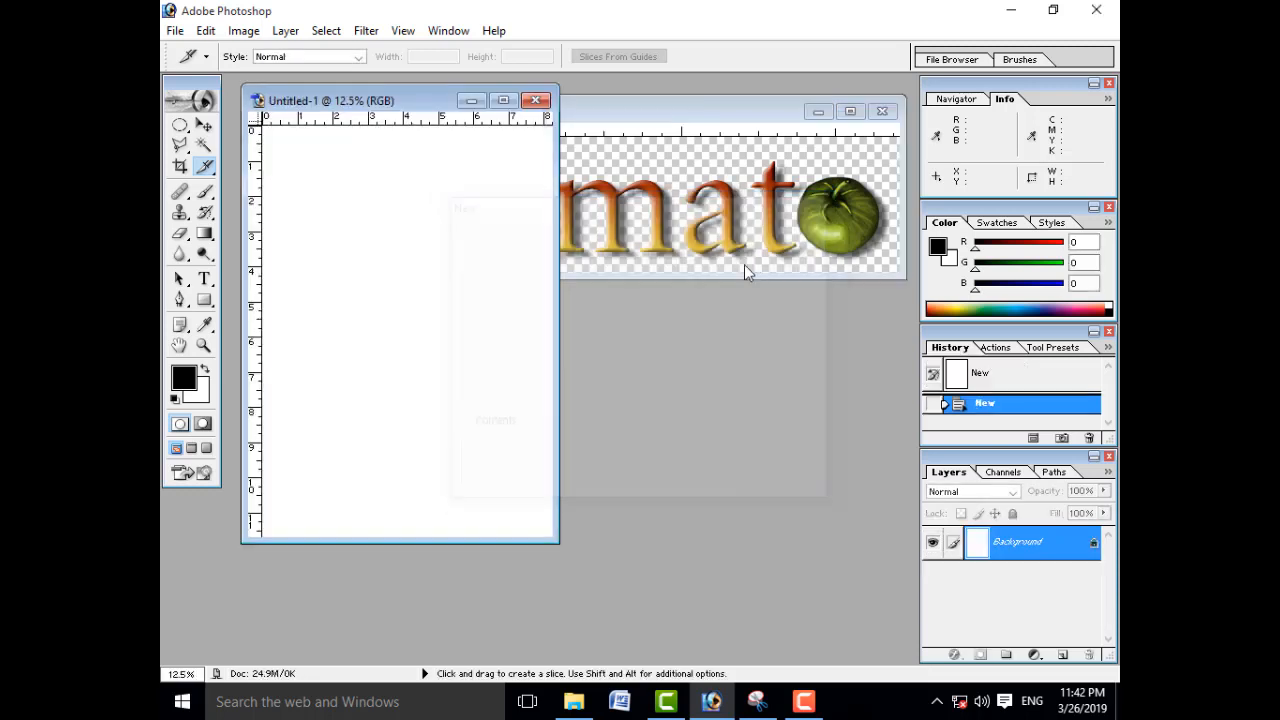
Step: Copy the T mat text layer from the Tomato image into the blank A4 document with the Move tool
left_click(204, 124)
left_click(745, 238)
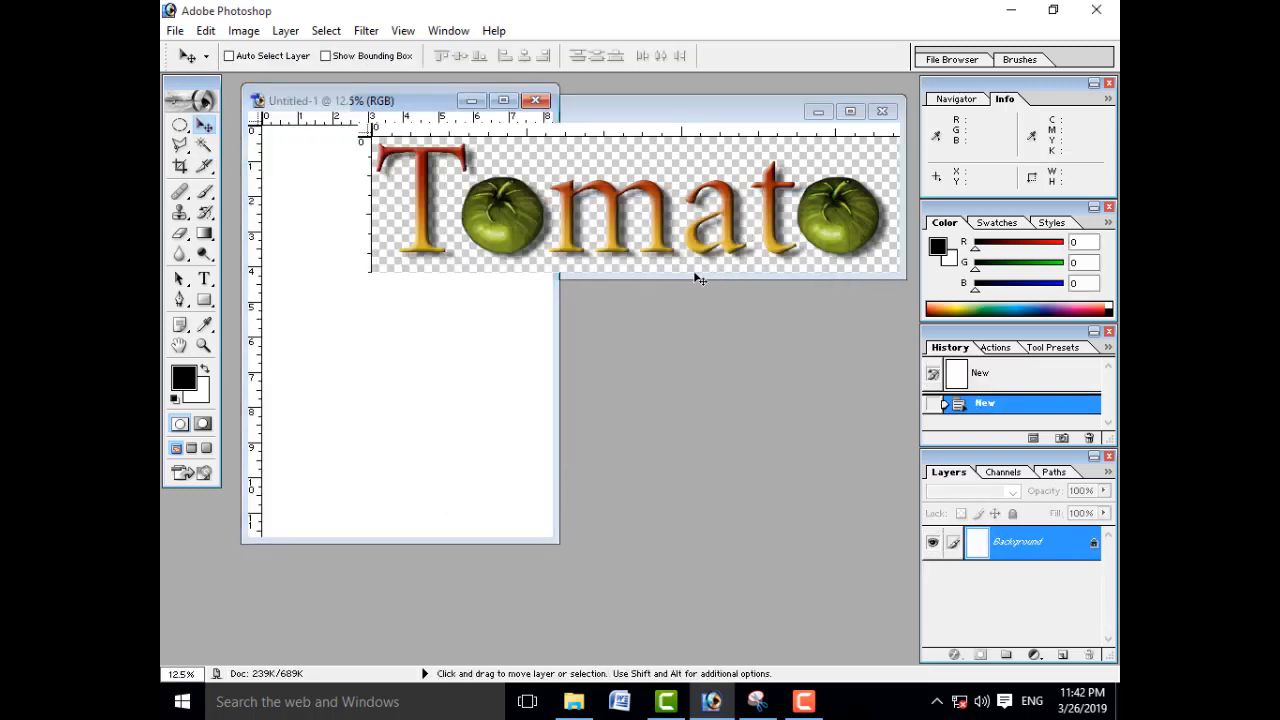
left_click_drag(622, 226, 423, 377)
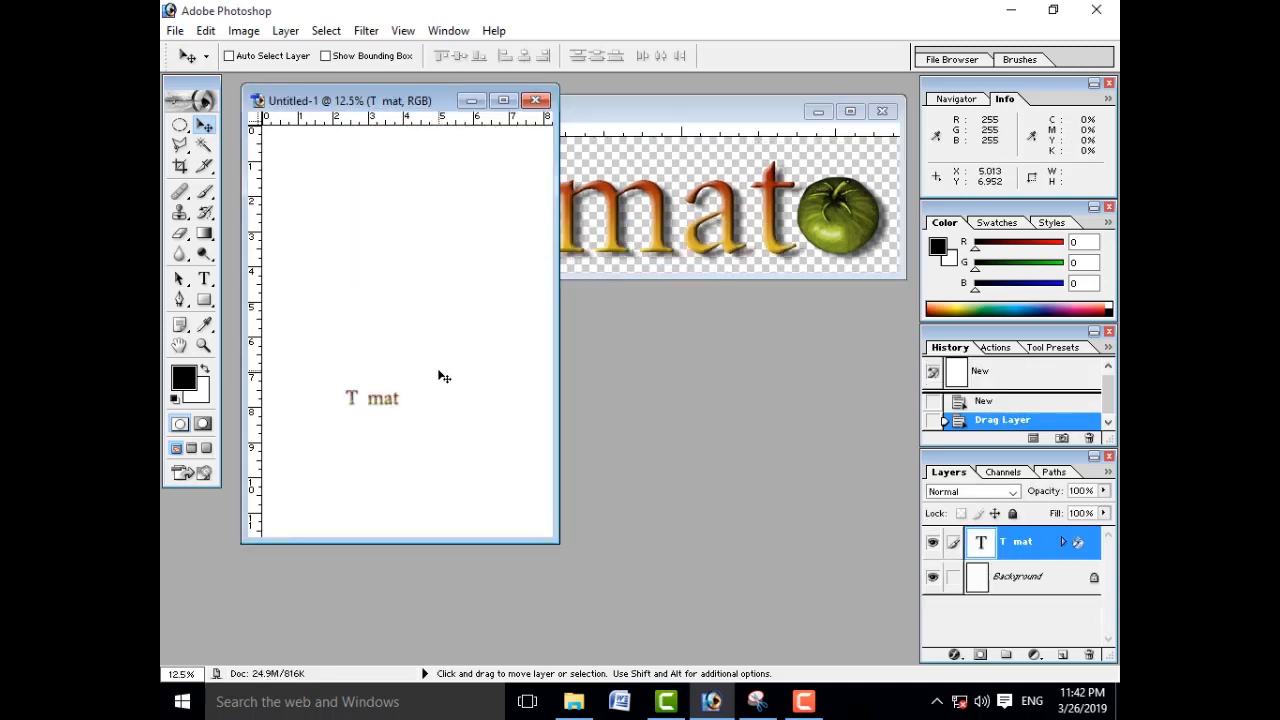
Step: Rotate the copied text layer by about 91.7° with Free Transform and delete that layer from the A4 document
key("ctrl+t")
left_click_drag(471, 294, 476, 508)
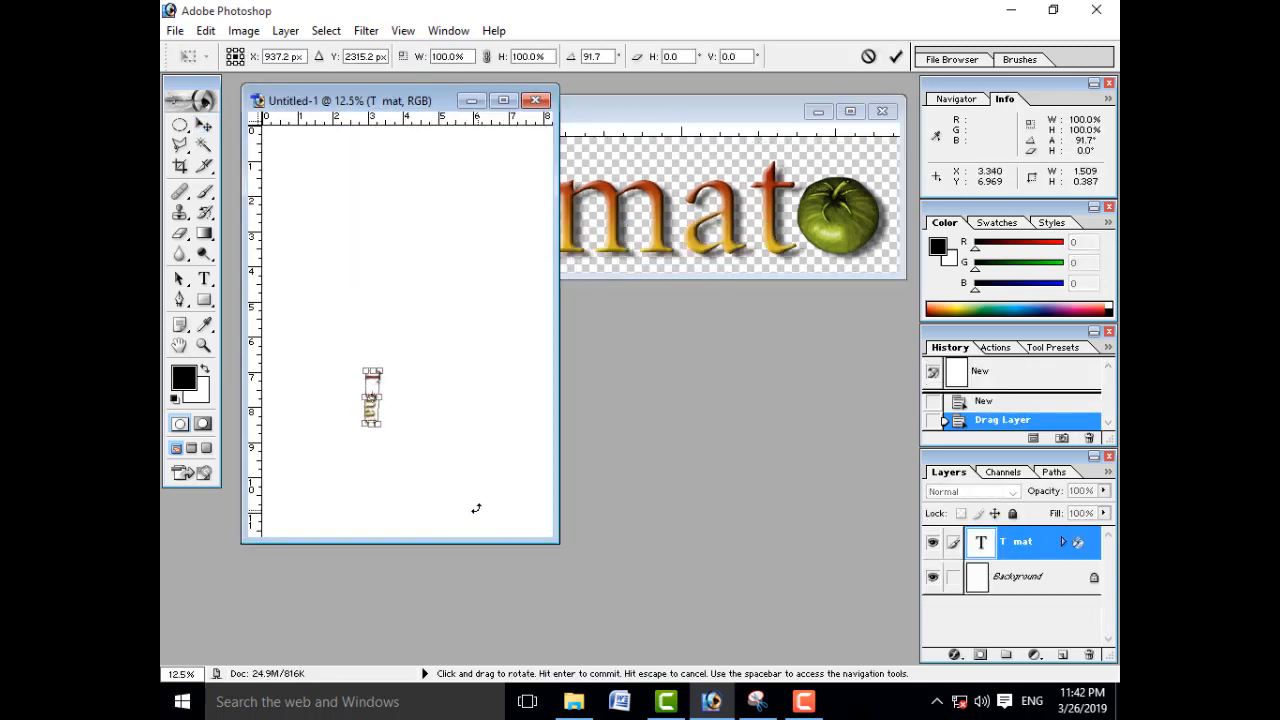
key("Return")
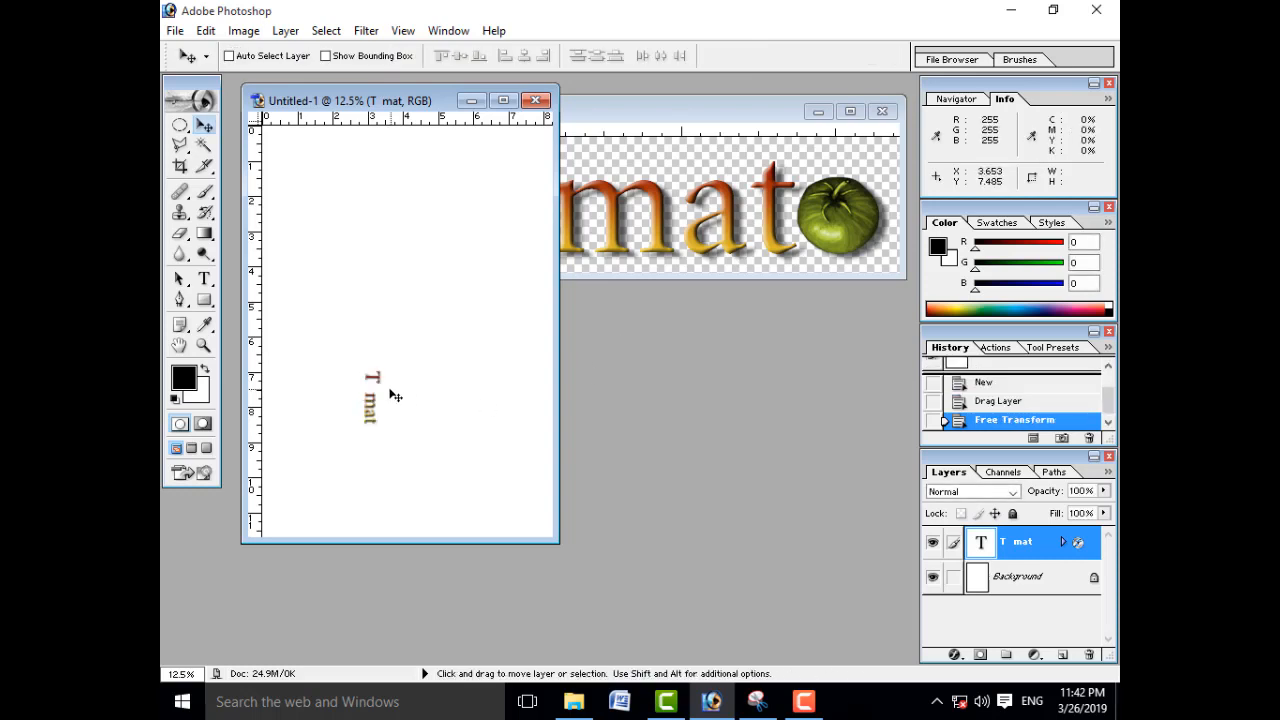
left_click(1081, 657)
Step: Return to the Tomato image and clear the selection around its canvas
left_click(575, 275)
left_click(668, 188)
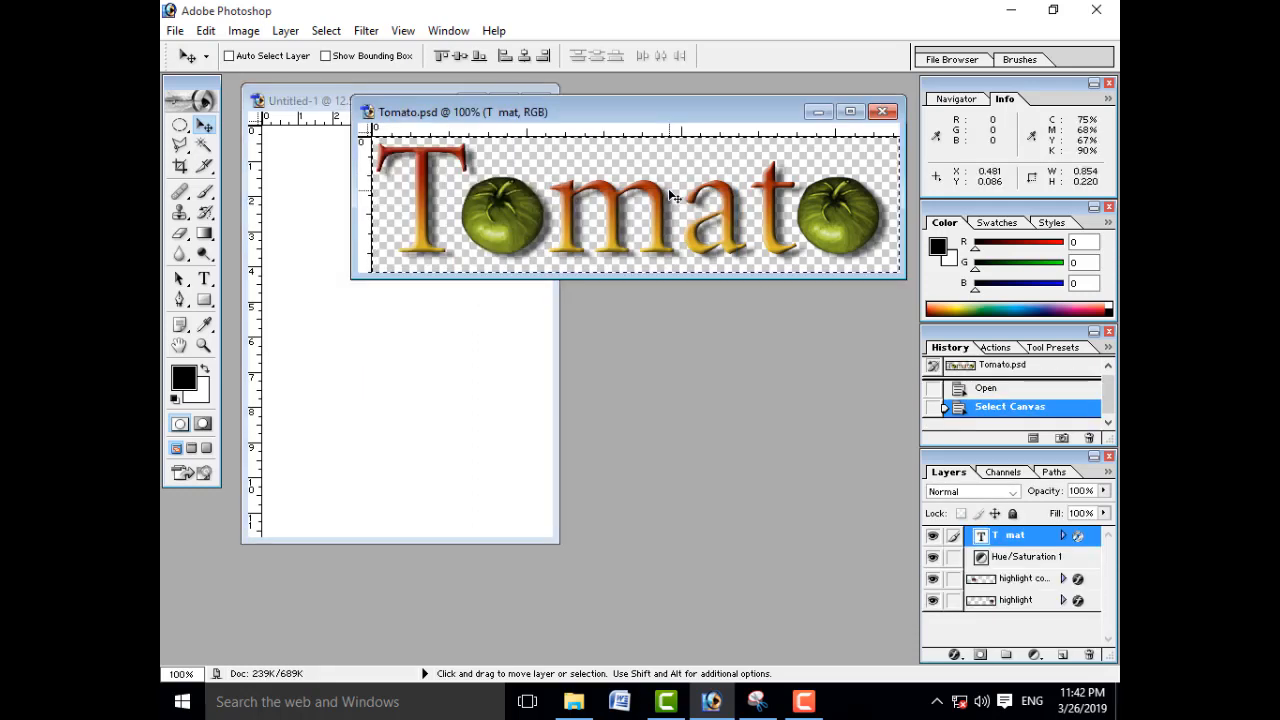
key("ctrl+d")
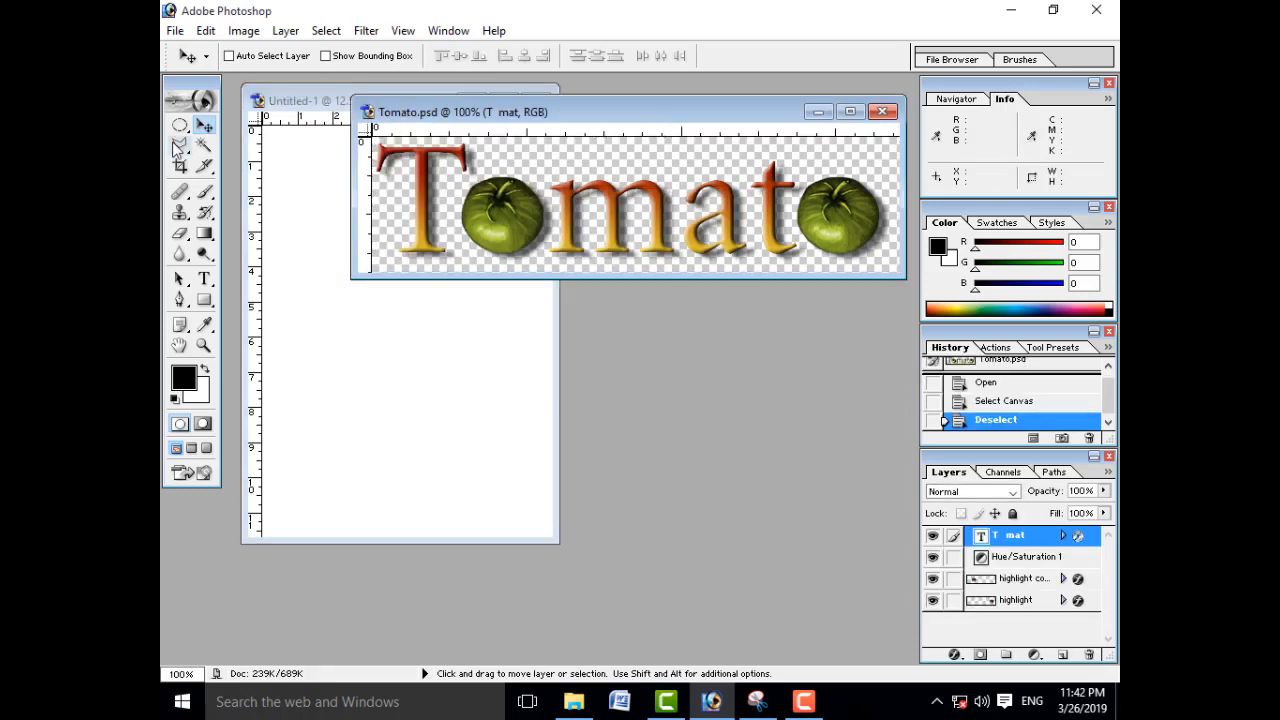
Step: Show the Tomato image in full-screen mode and draw full-height slices around the letters T and m with the Slice tool
left_click_drag(204, 166, 292, 176)
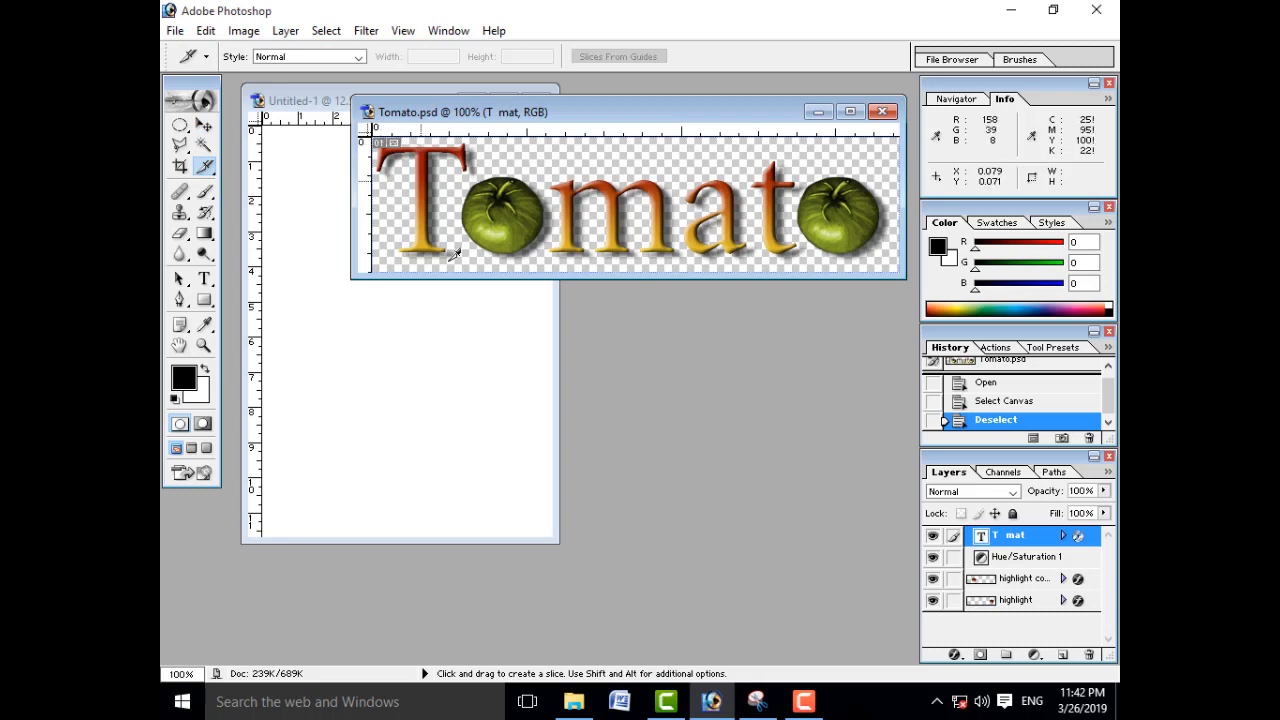
key("f")
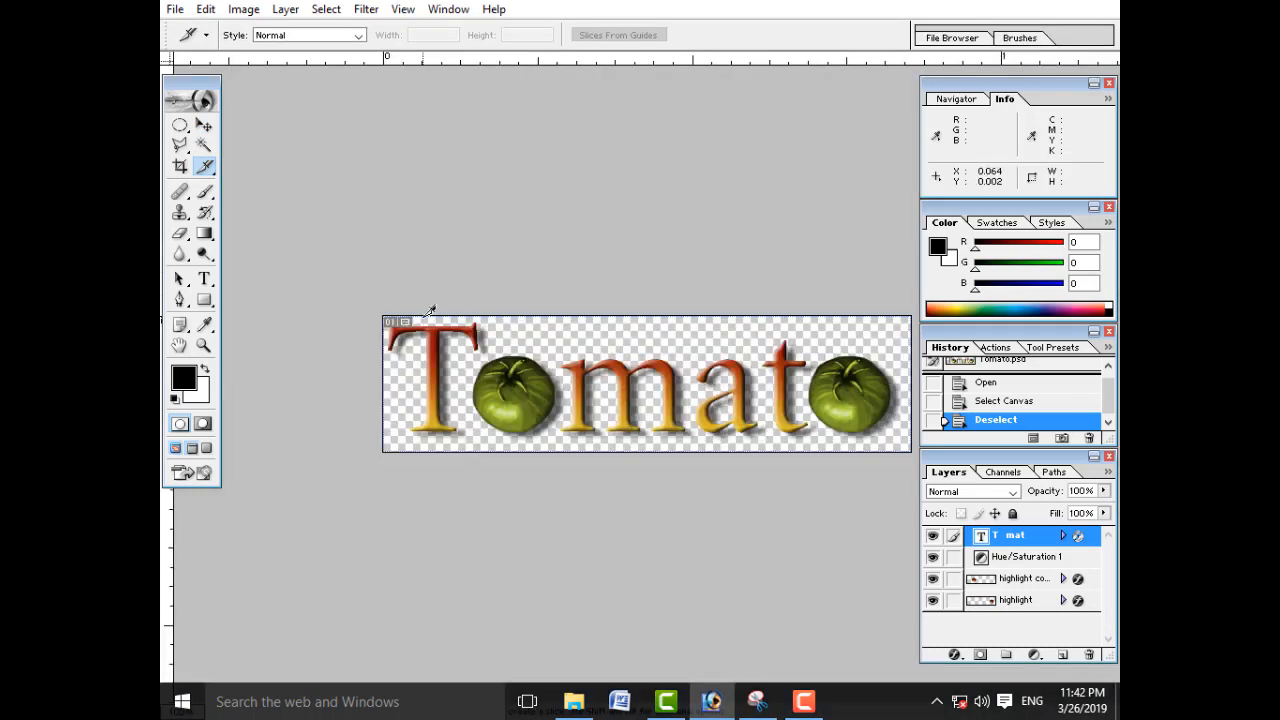
left_click_drag(388, 316, 481, 450)
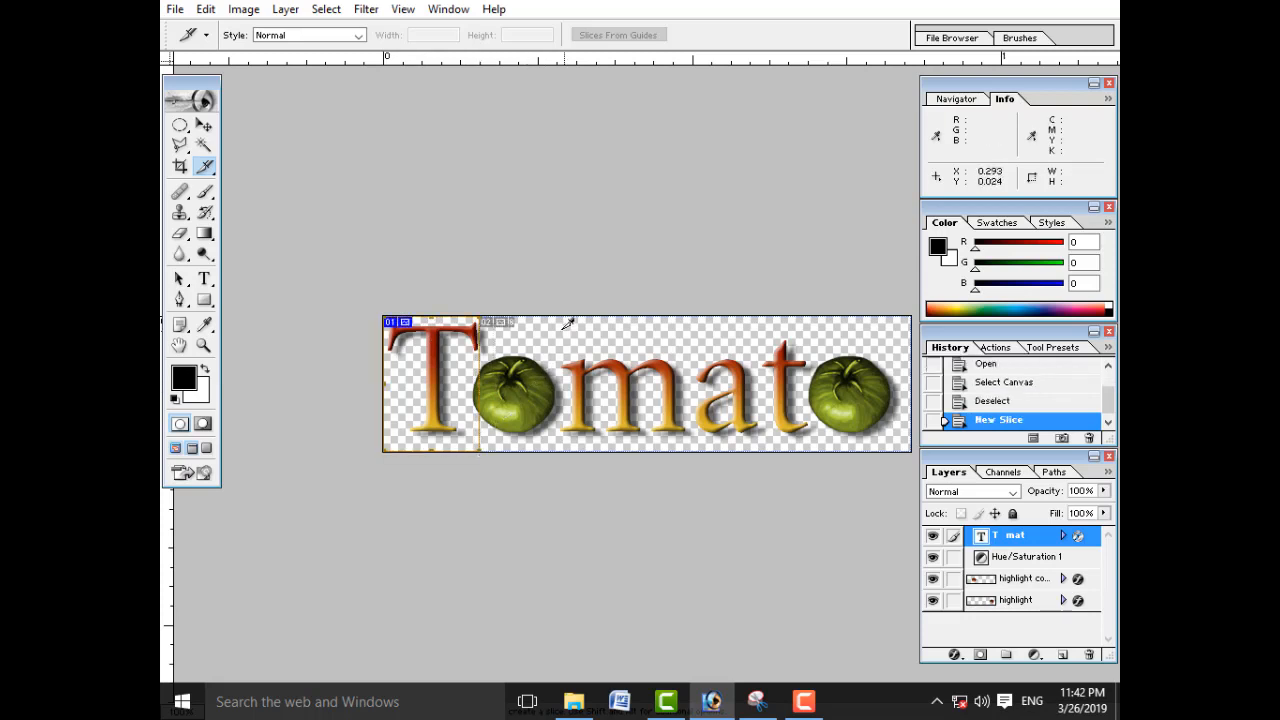
left_click_drag(555, 316, 686, 450)
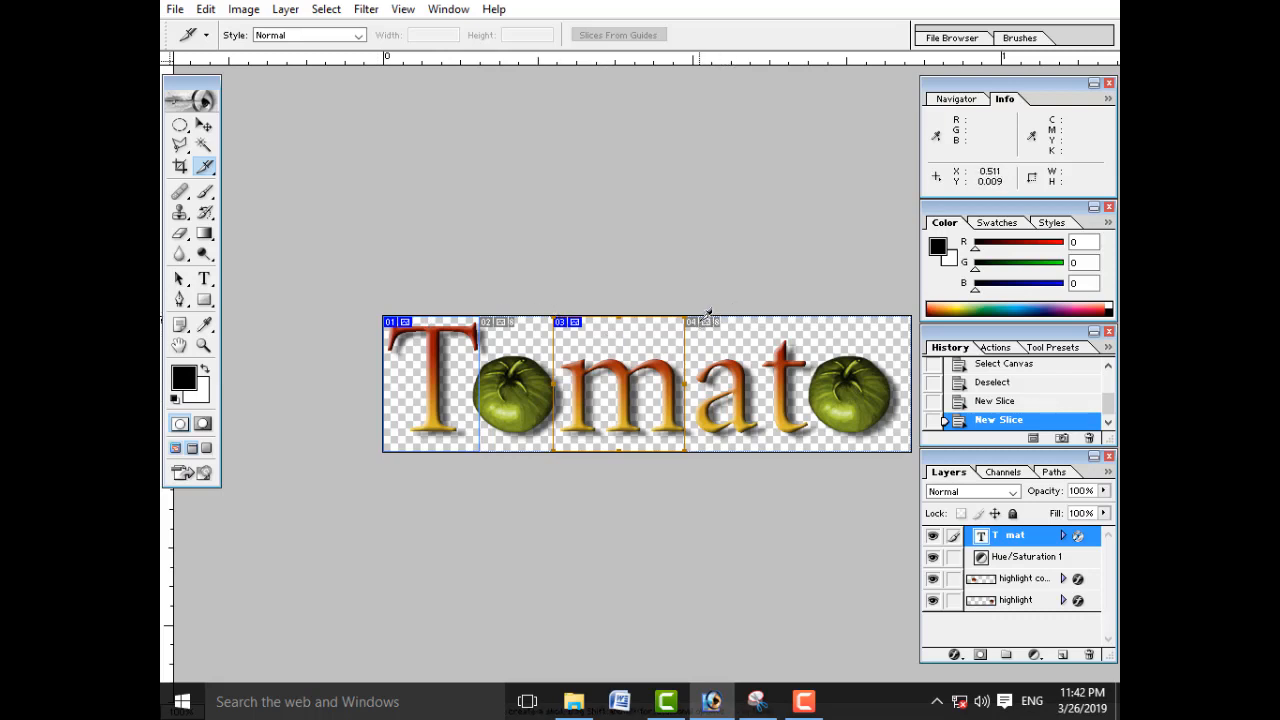
Step: Draw a full-height slice around the letter a and move it flush against the slice around the m
left_click_drag(699, 317, 774, 450)
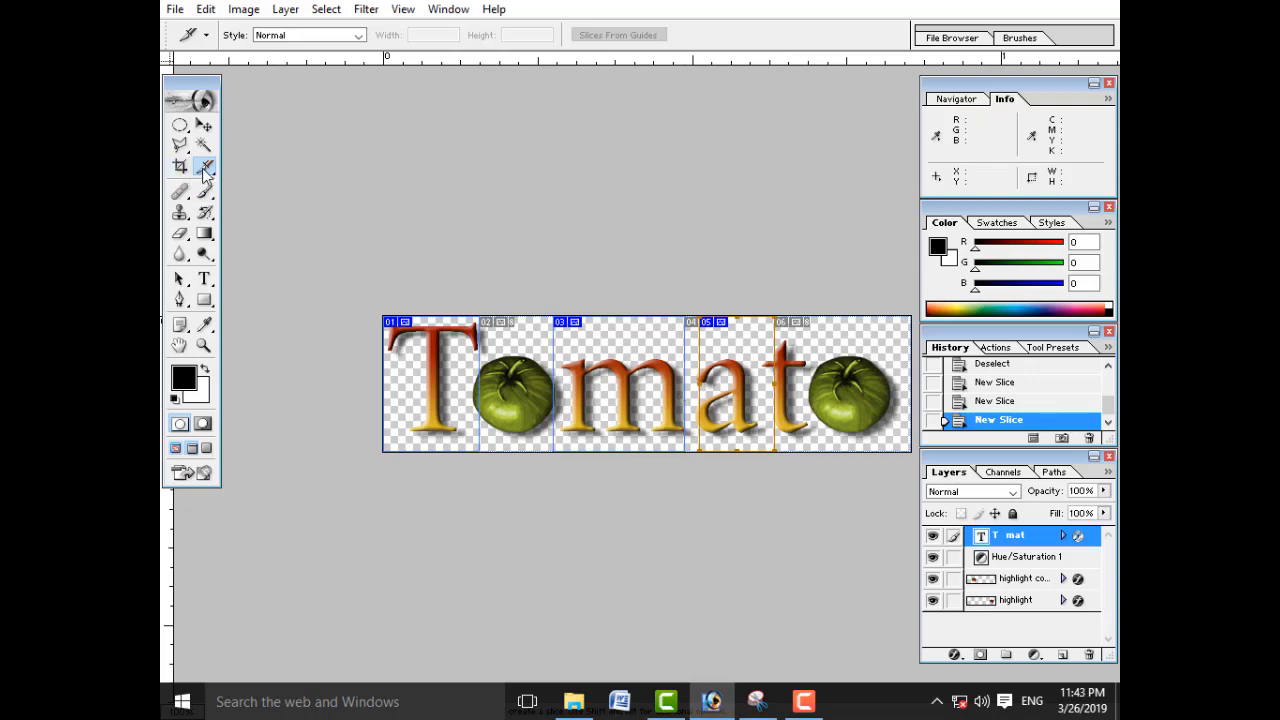
left_click_drag(204, 170, 307, 193)
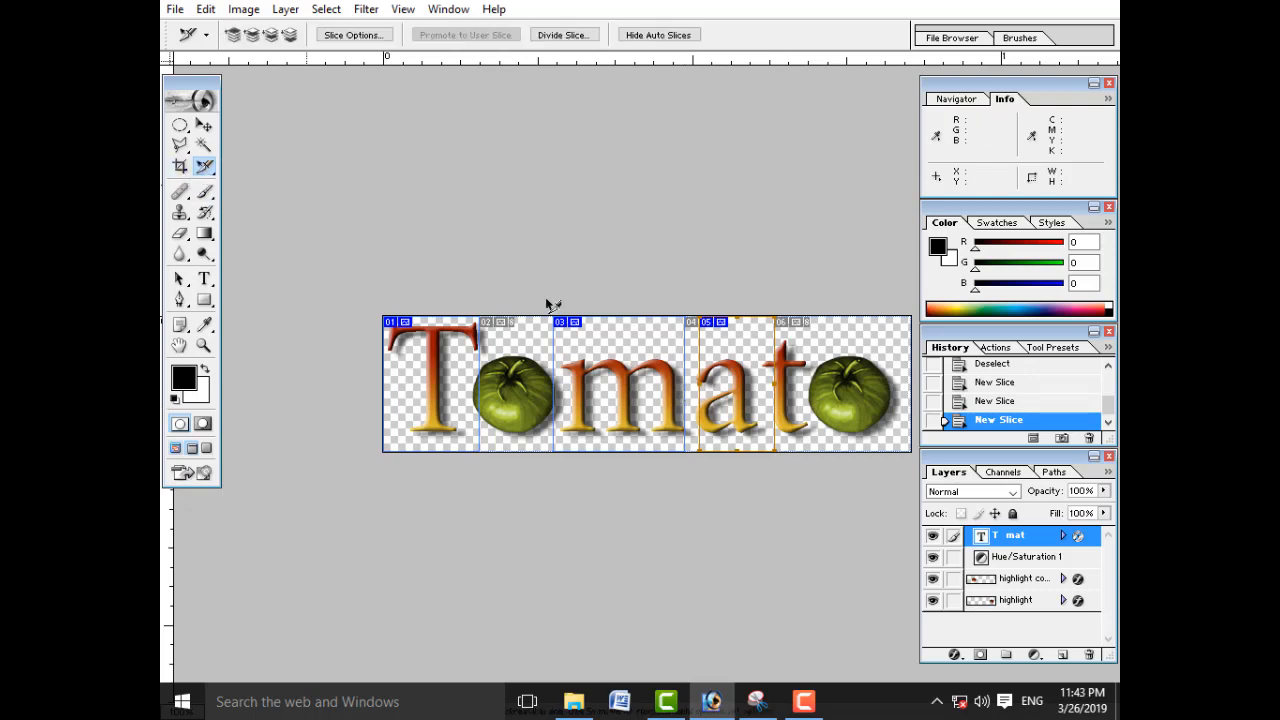
left_click_drag(744, 396, 726, 394)
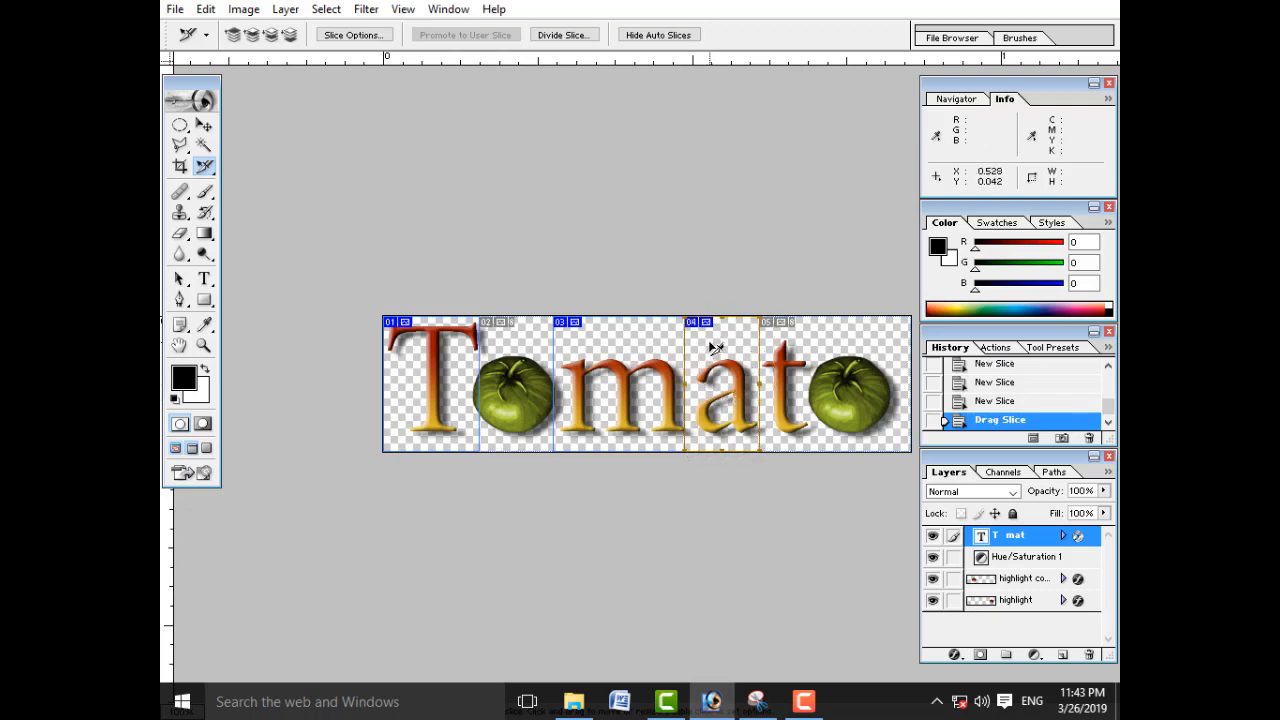
Step: Draw a full-height slice about 0.08 inches wide around the letter t and another around the last tomato, reaching the canvas edge
left_click_drag(205, 166, 272, 170)
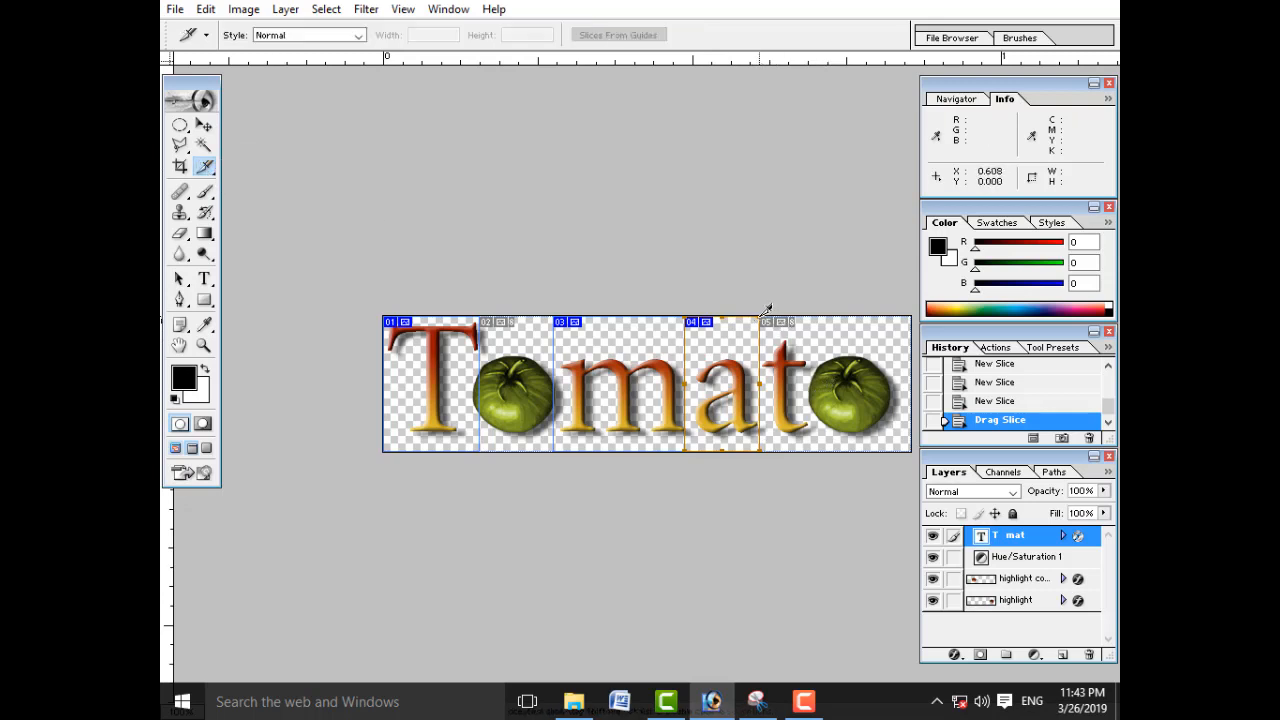
left_click_drag(763, 316, 815, 450)
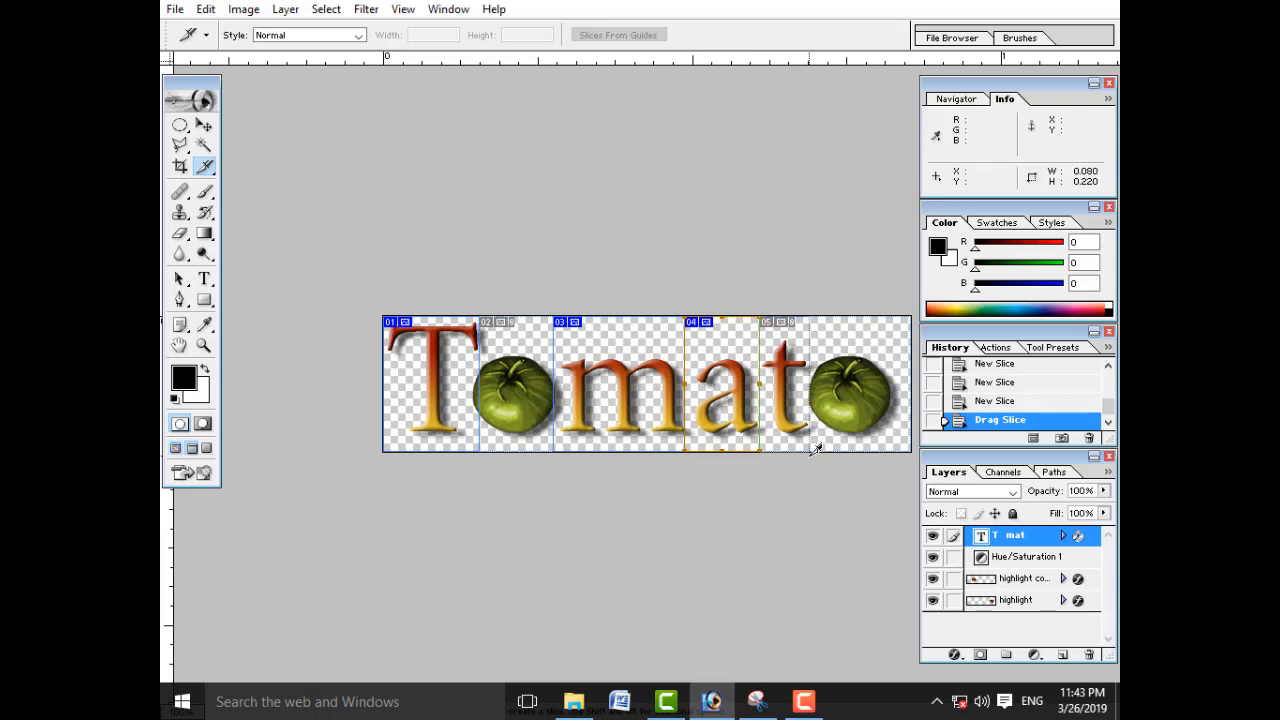
left_click_drag(815, 450, 810, 450)
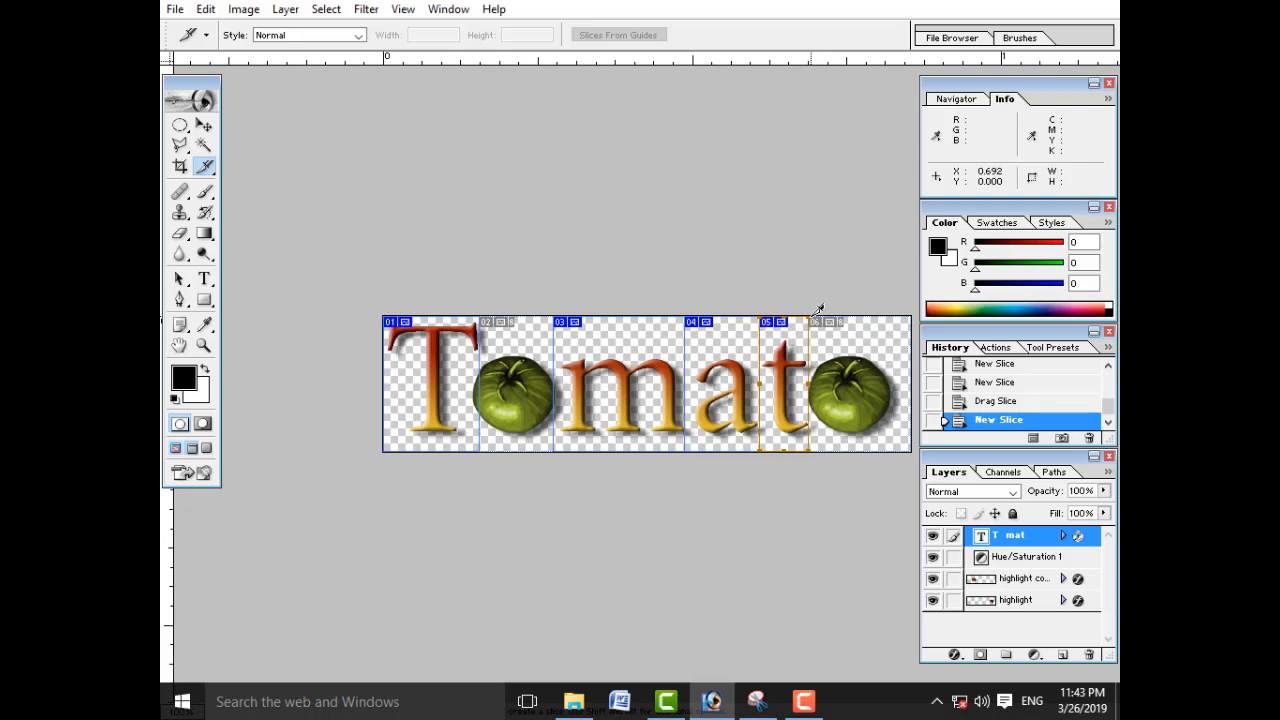
left_click_drag(816, 312, 911, 449)
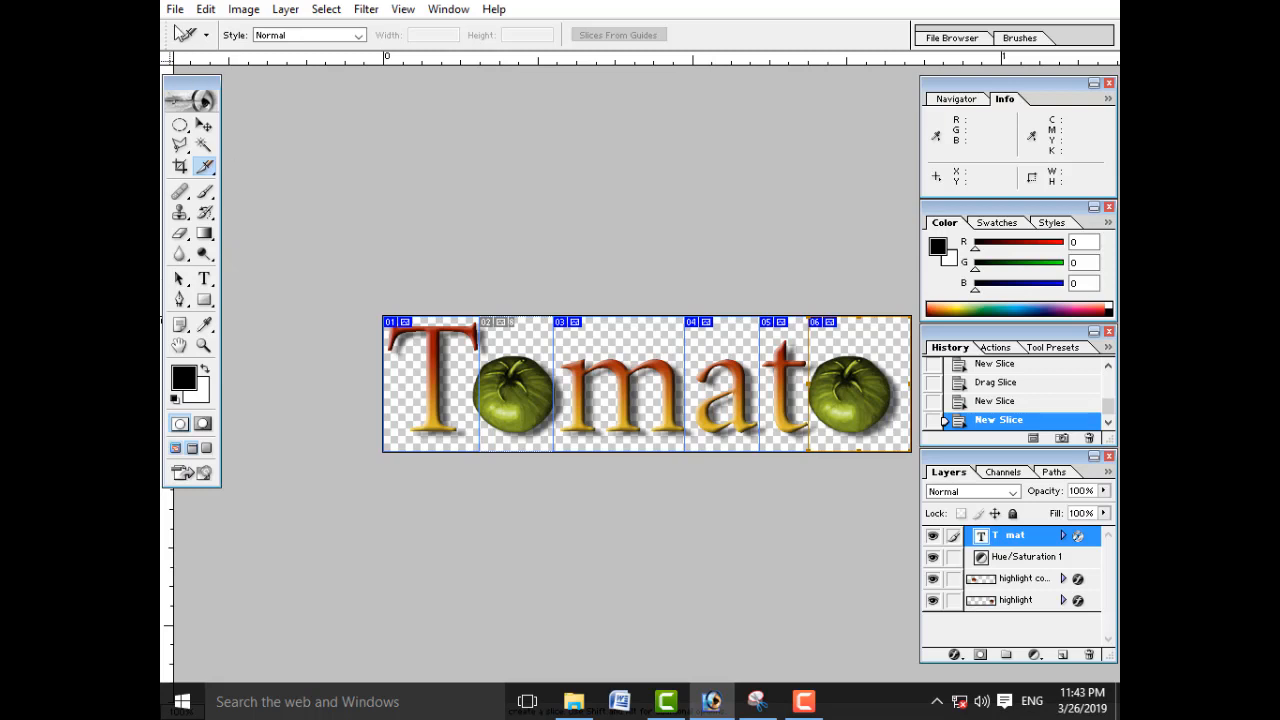
left_click(172, 12)
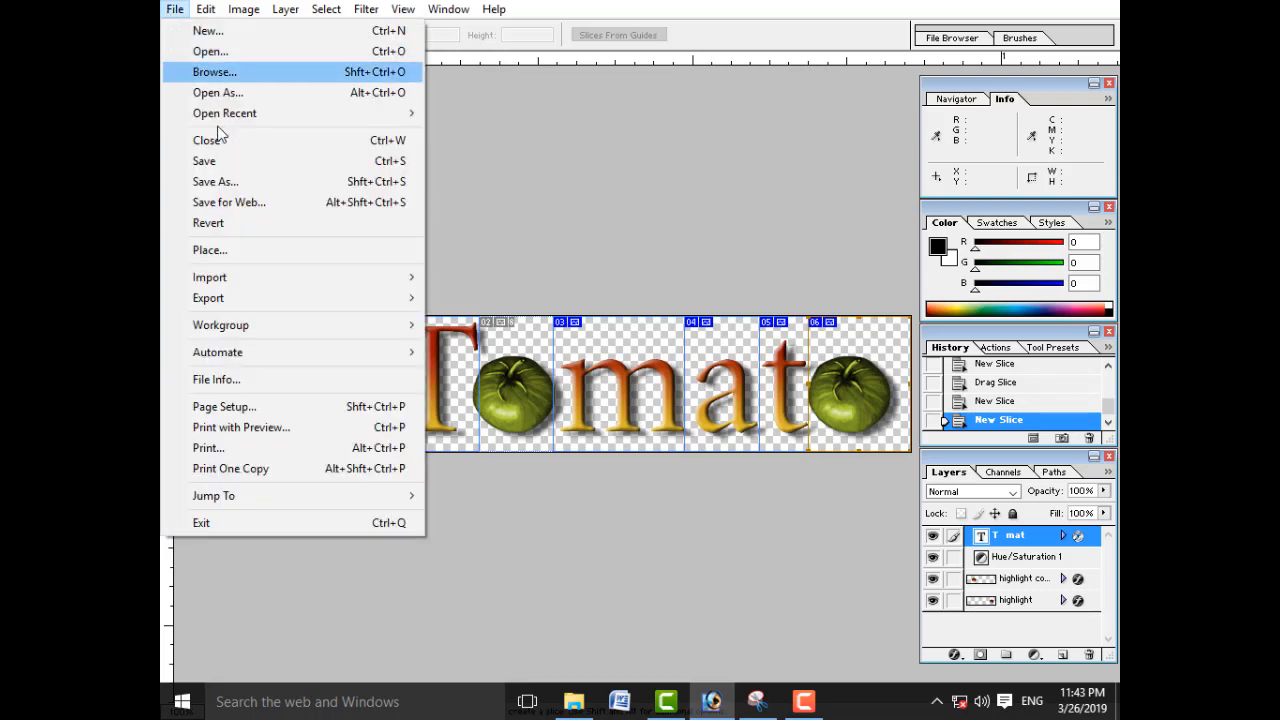
left_click(301, 208)
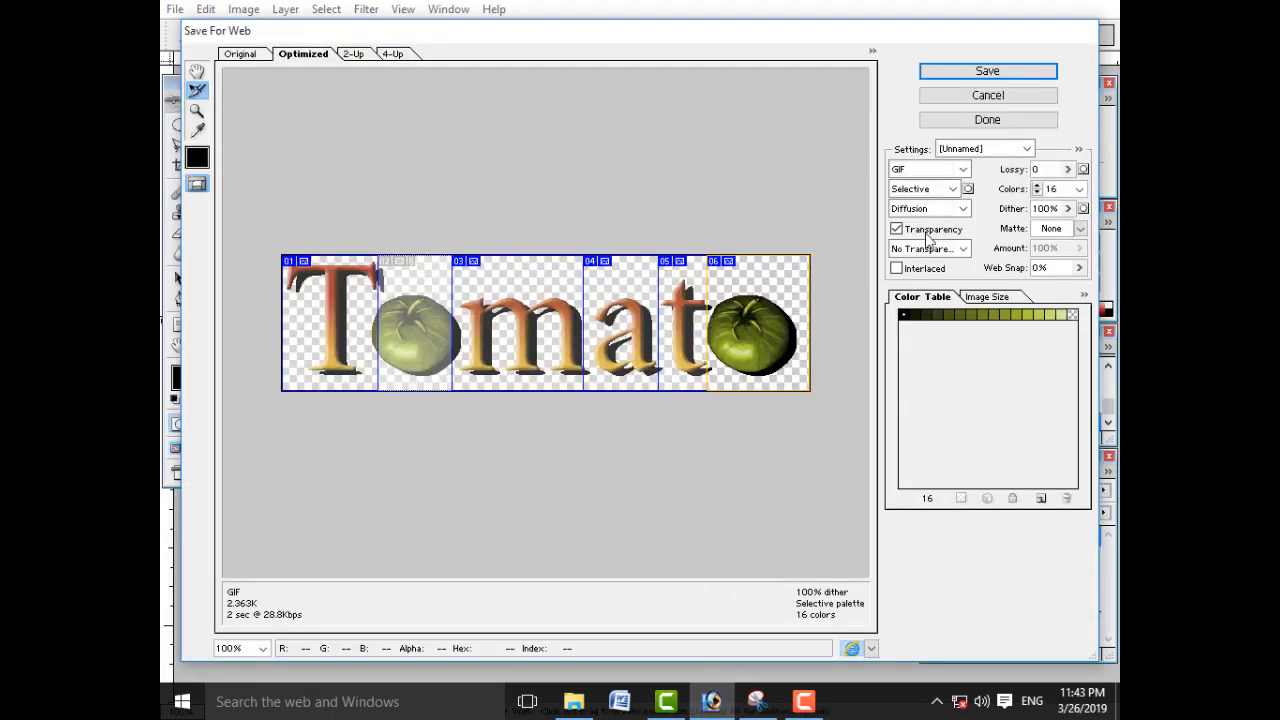
left_click(987, 98)
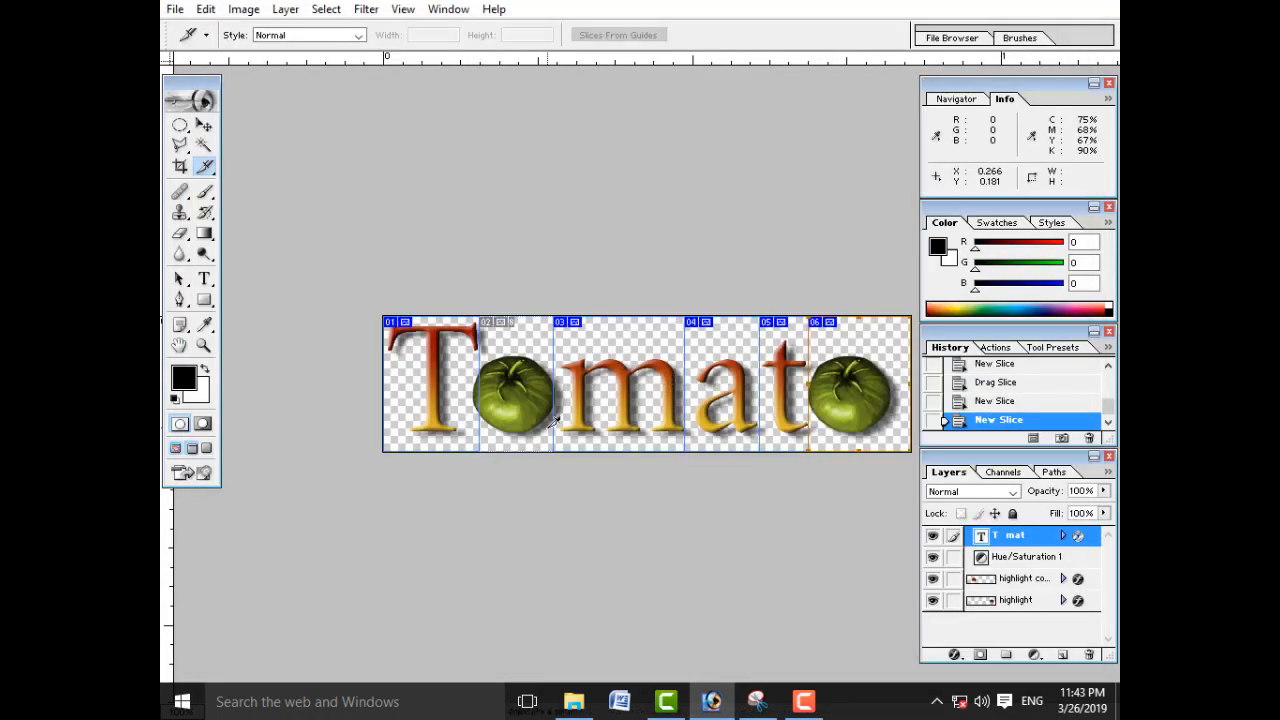
Step: Save all slices for the web with the JPEG High preset as Tomato, HTML and Images, on the Desktop
key("ctrl+alt+shift+s")
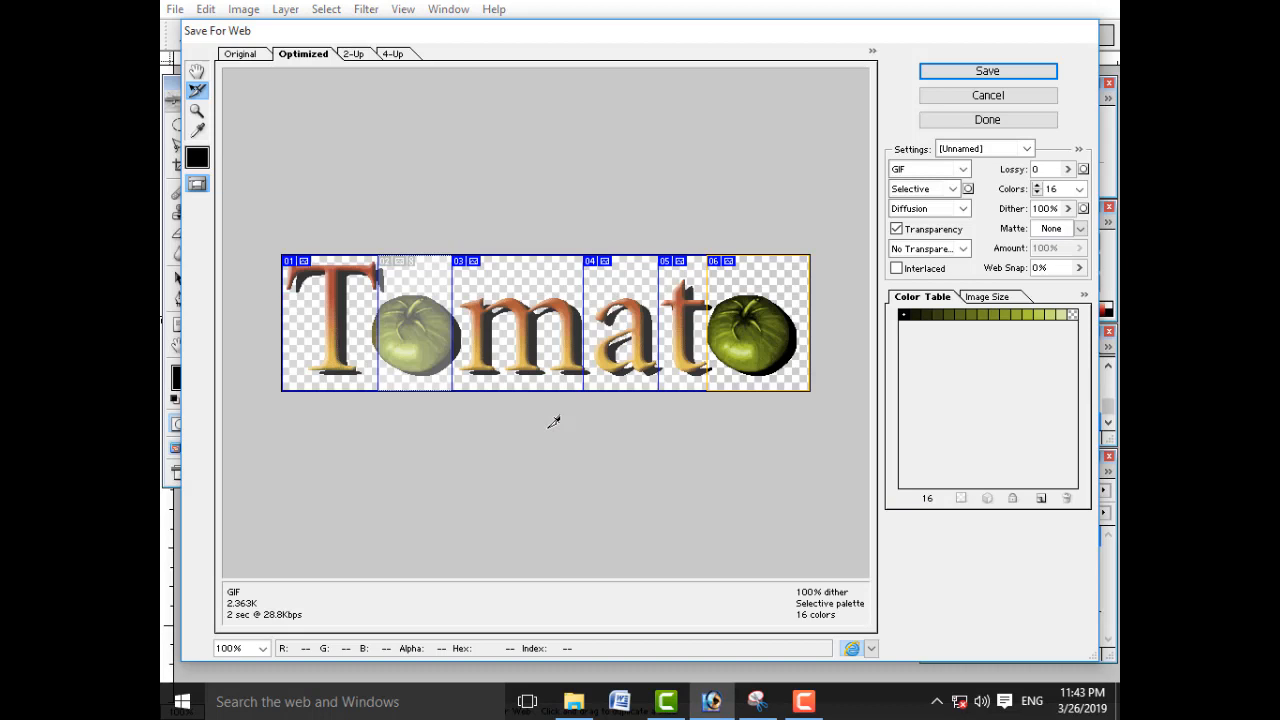
left_click(1027, 148)
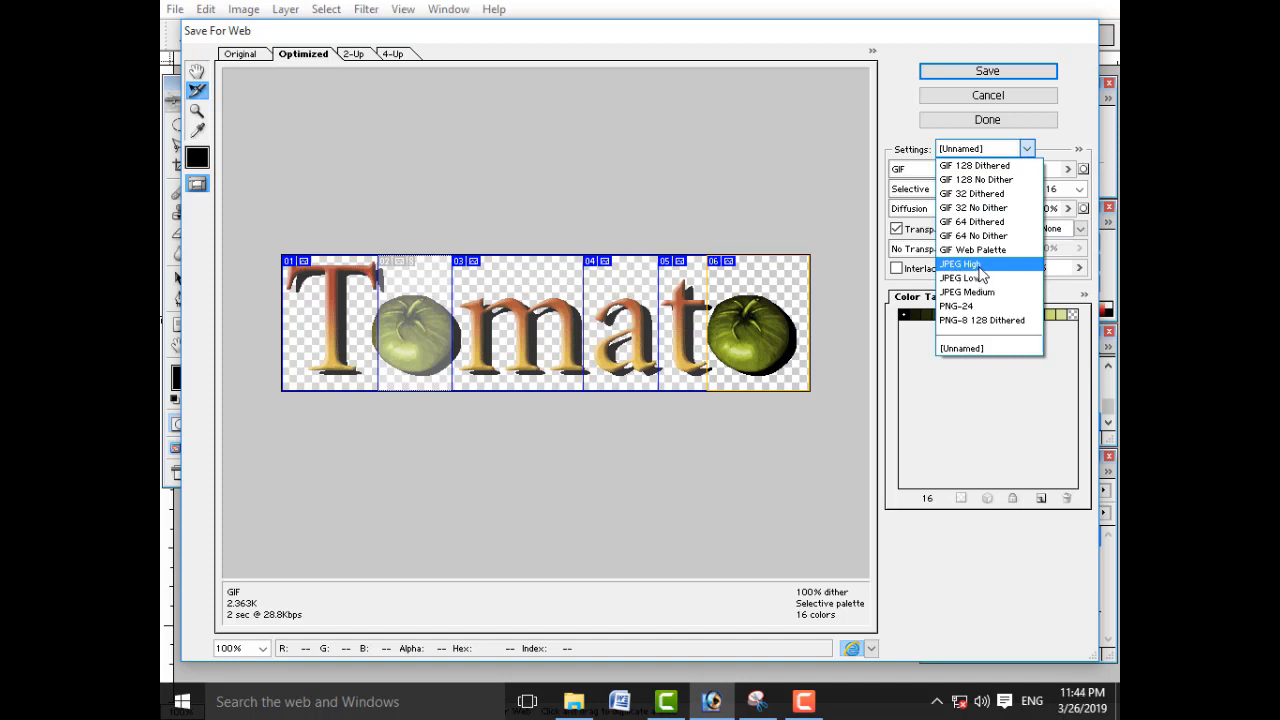
left_click(979, 266)
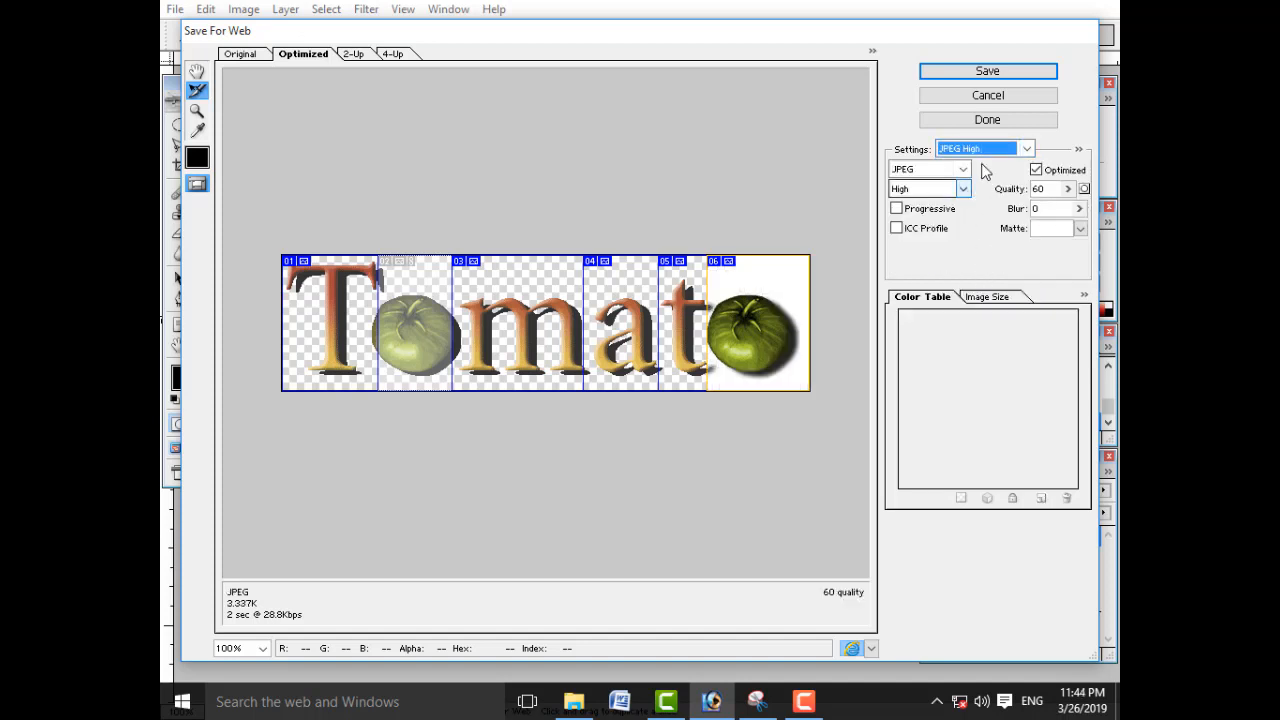
left_click(1008, 74)
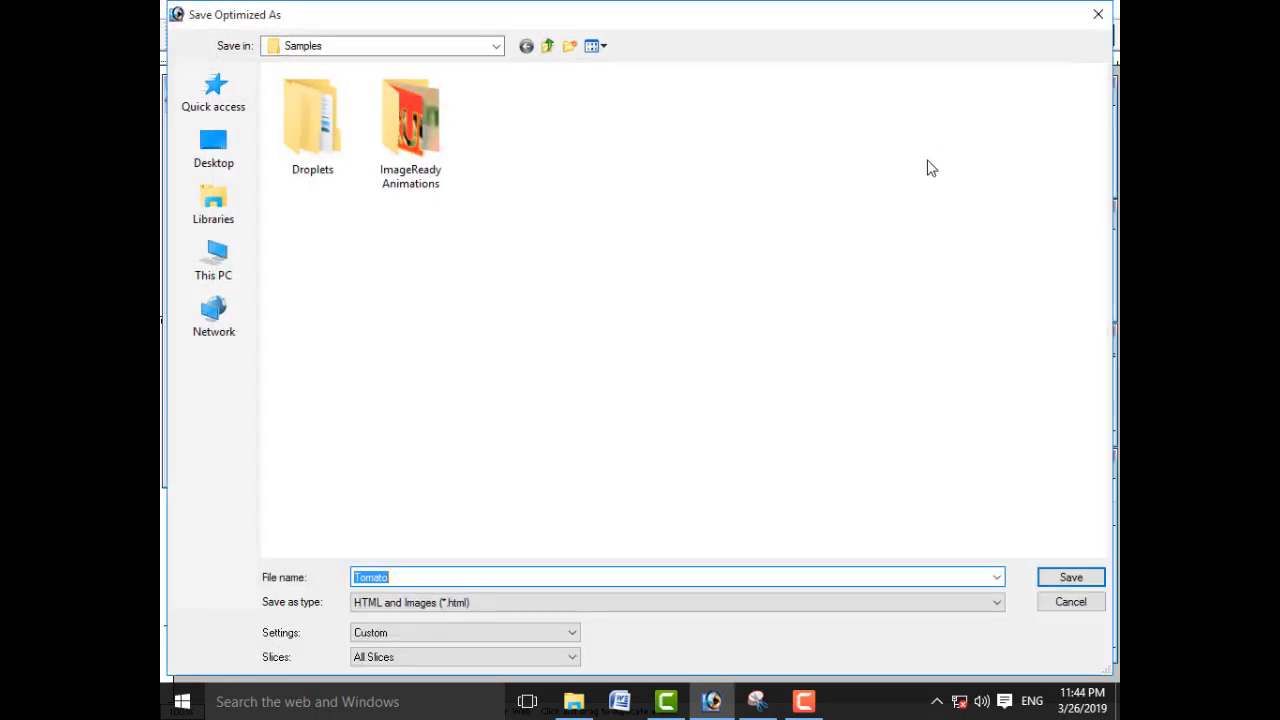
left_click(215, 158)
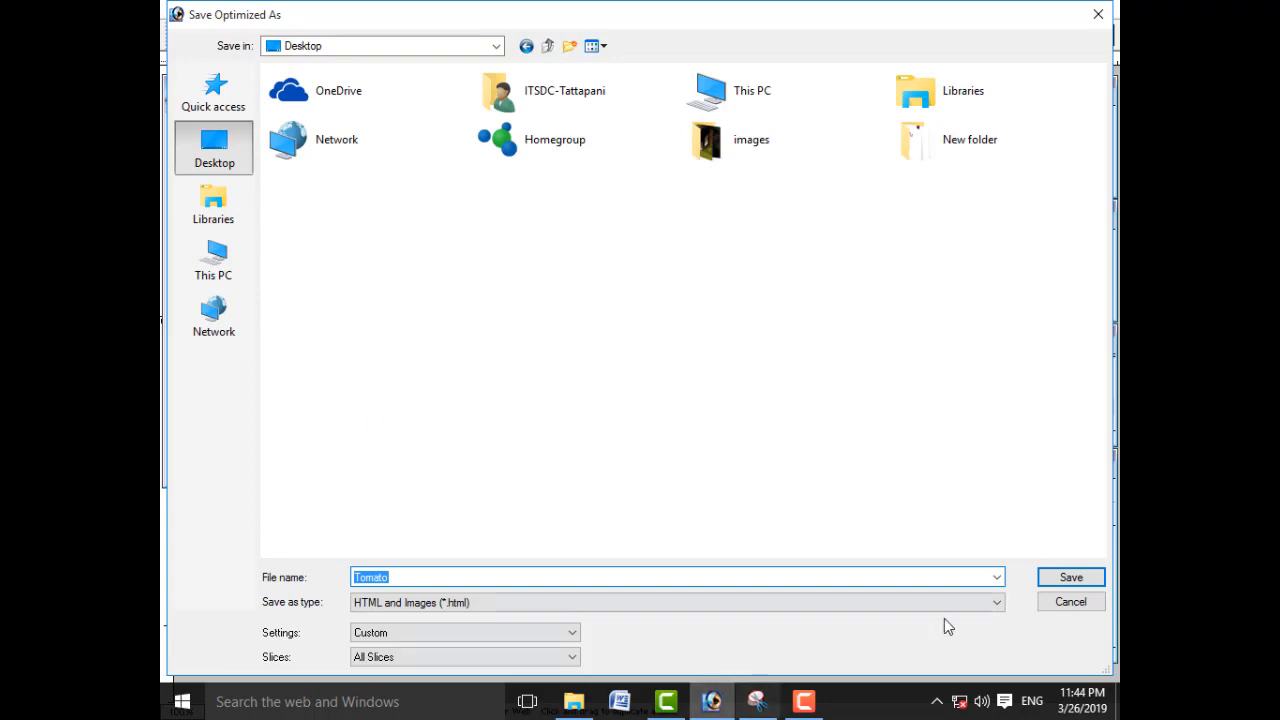
left_click(1078, 580)
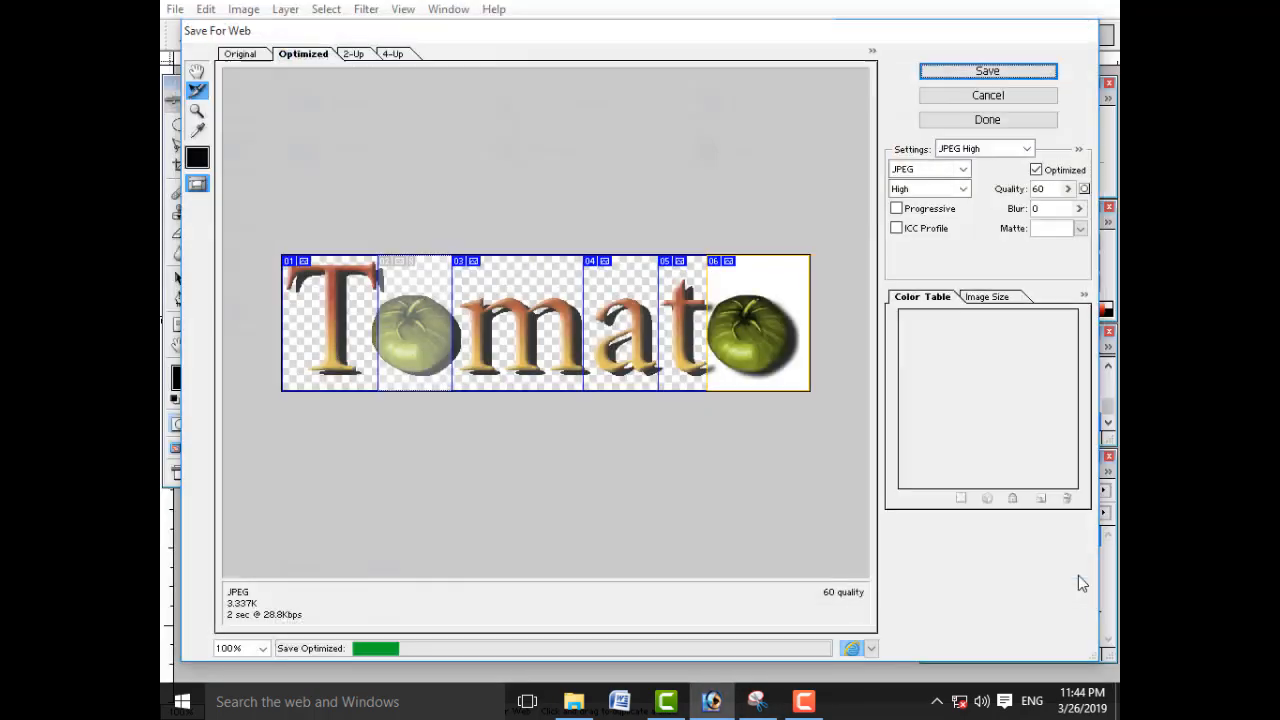
Step: Leave full-screen mode and minimize the Tomato image and Photoshop to reach the desktop
key("f")
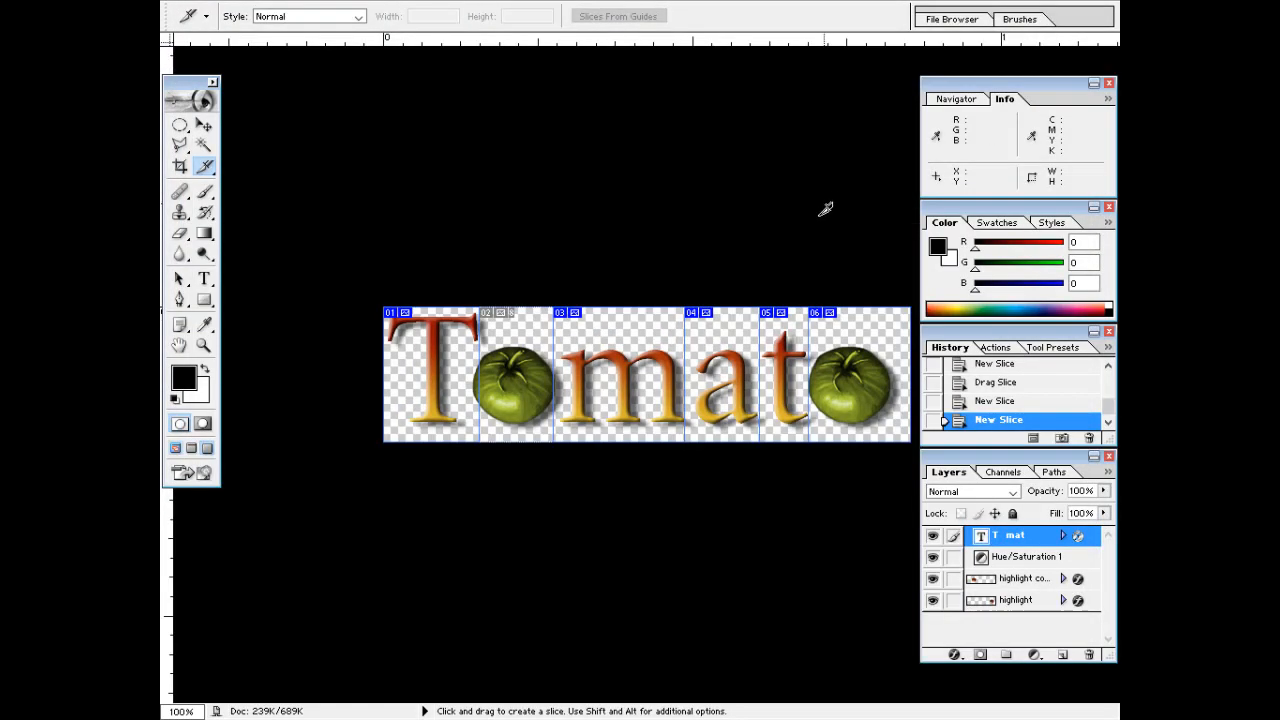
key("f")
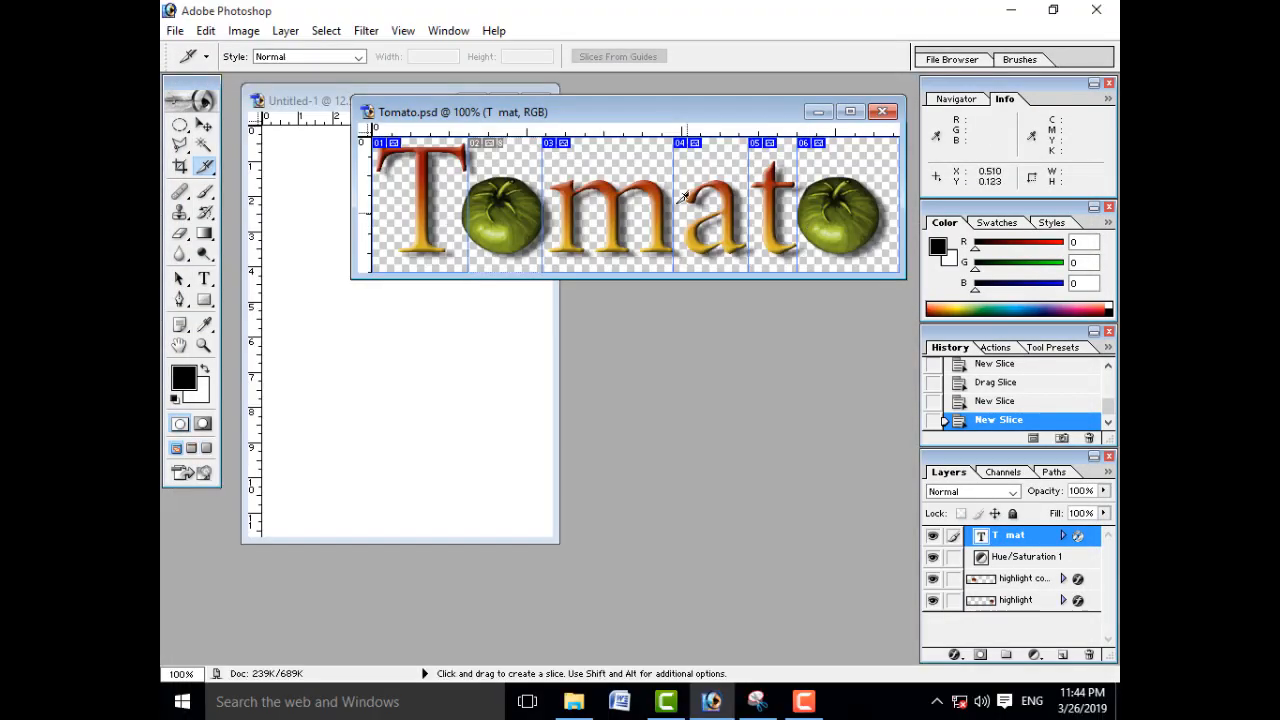
left_click(818, 112)
left_click(1011, 9)
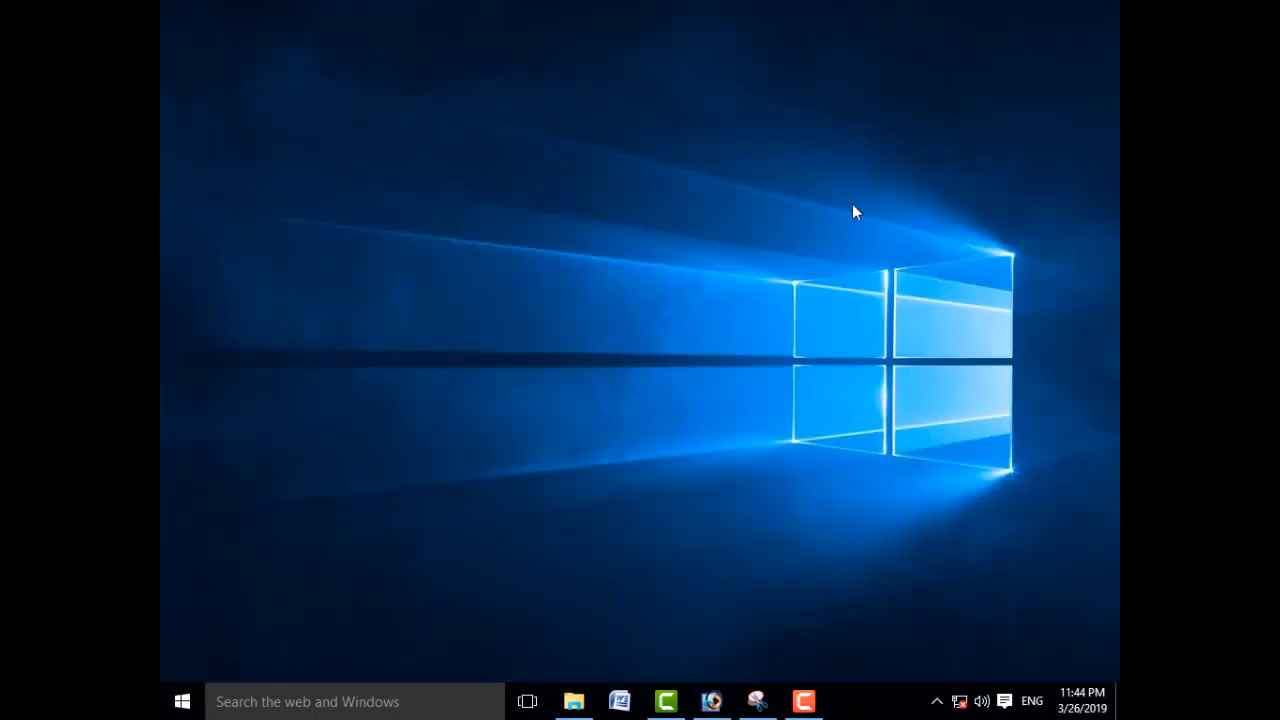
Step: Show the desktop icons, refresh them and open the saved Tomato HTML file
right_click(712, 441)
mouse_move(789, 457)
left_click(962, 567)
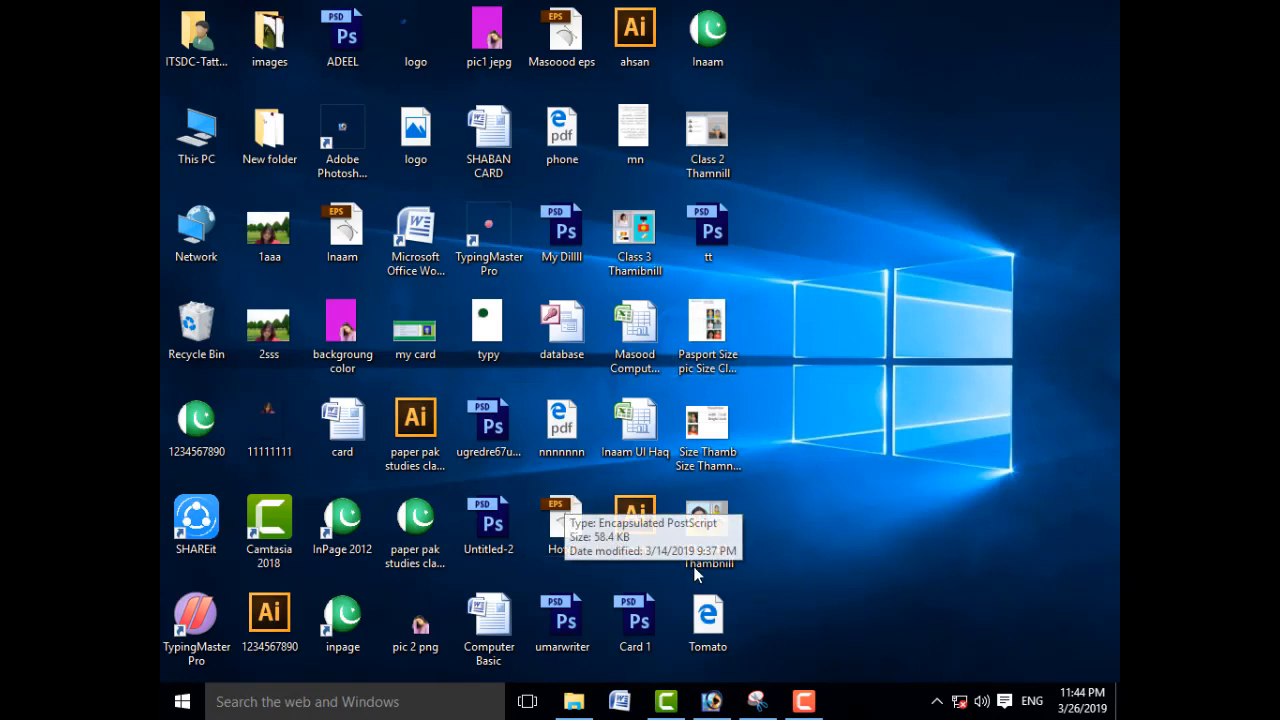
right_click(865, 221)
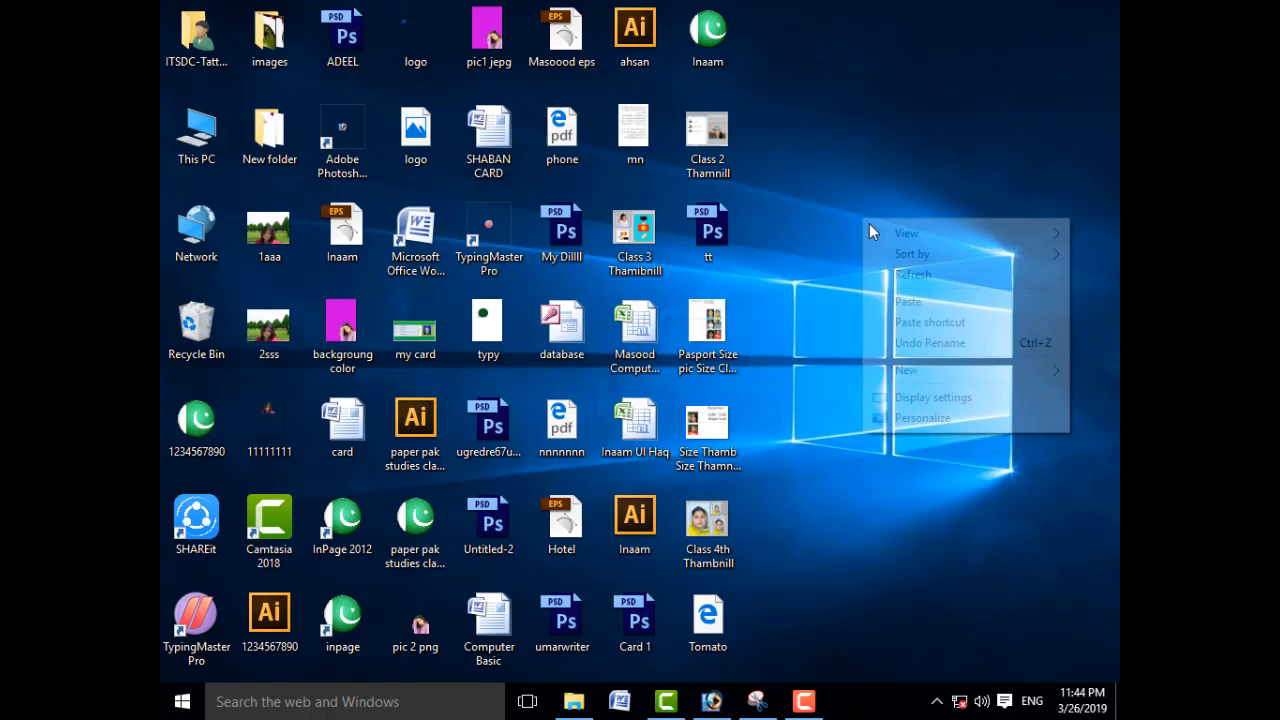
left_click(925, 277)
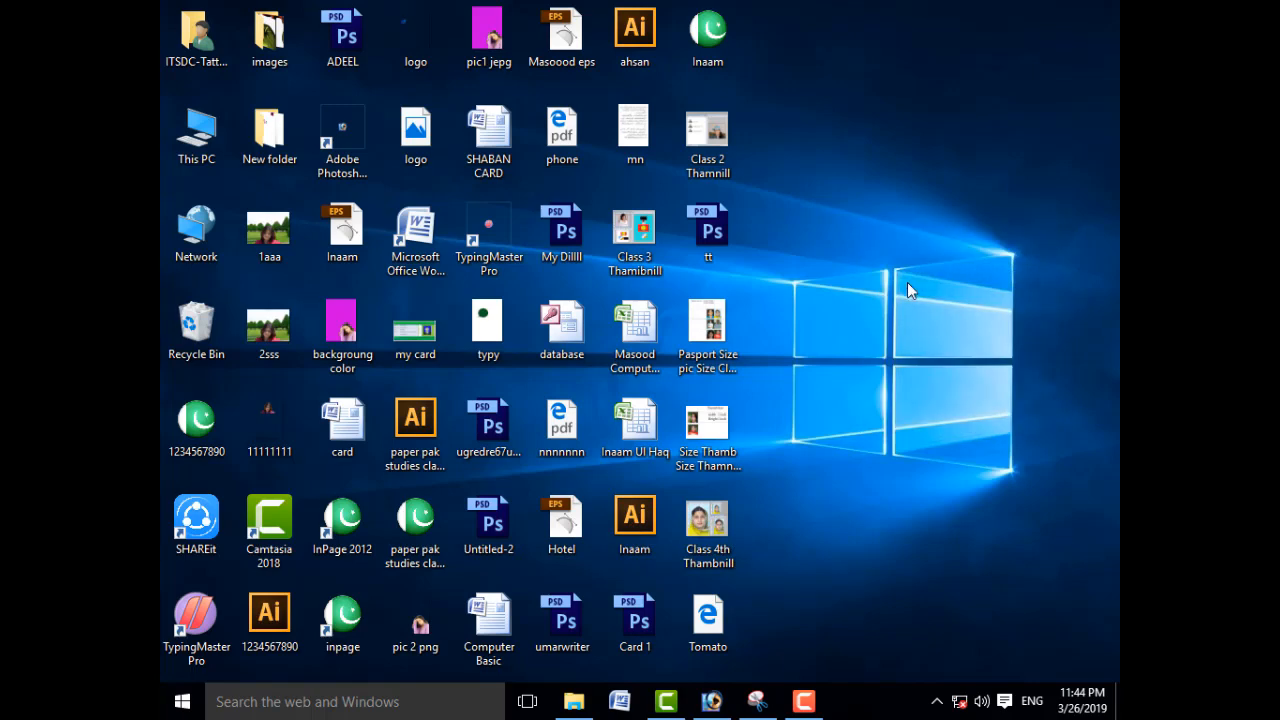
double_click(708, 618)
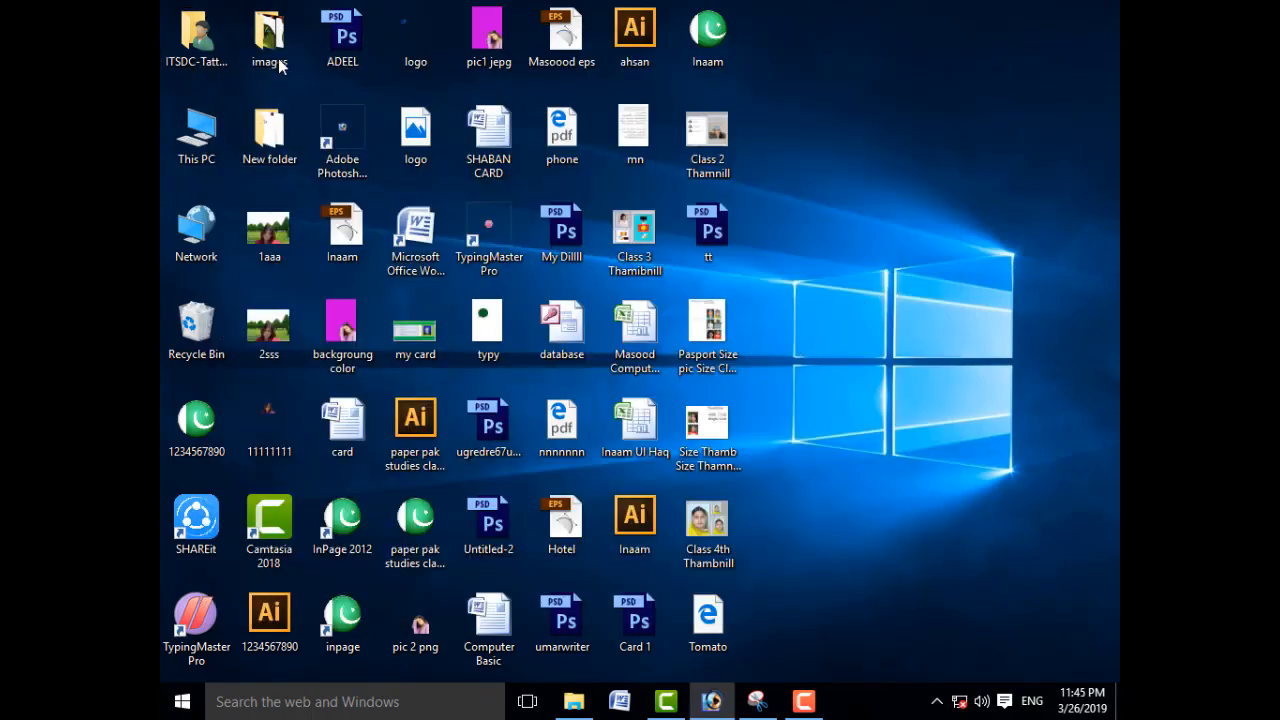
Step: Open the images folder on the desktop and open its slice images Tomato_01 to Tomato_06 in Photoshop
double_click(270, 36)
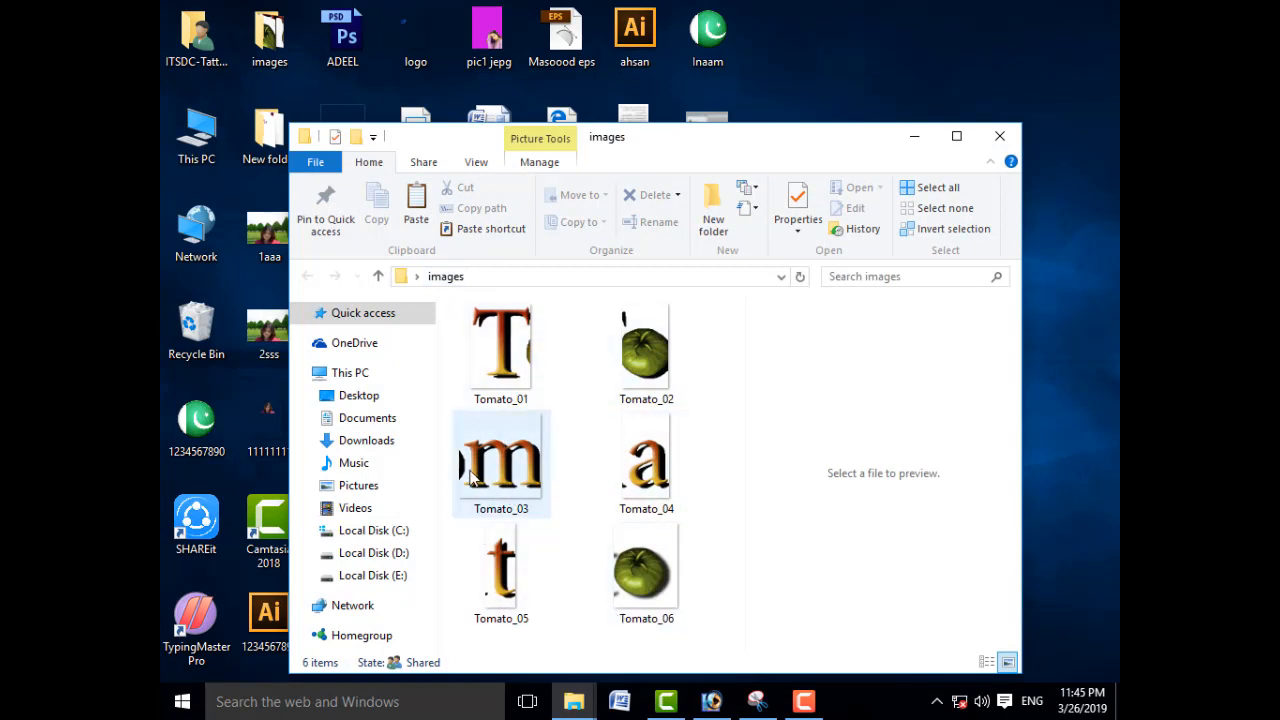
left_click_drag(727, 333, 627, 412)
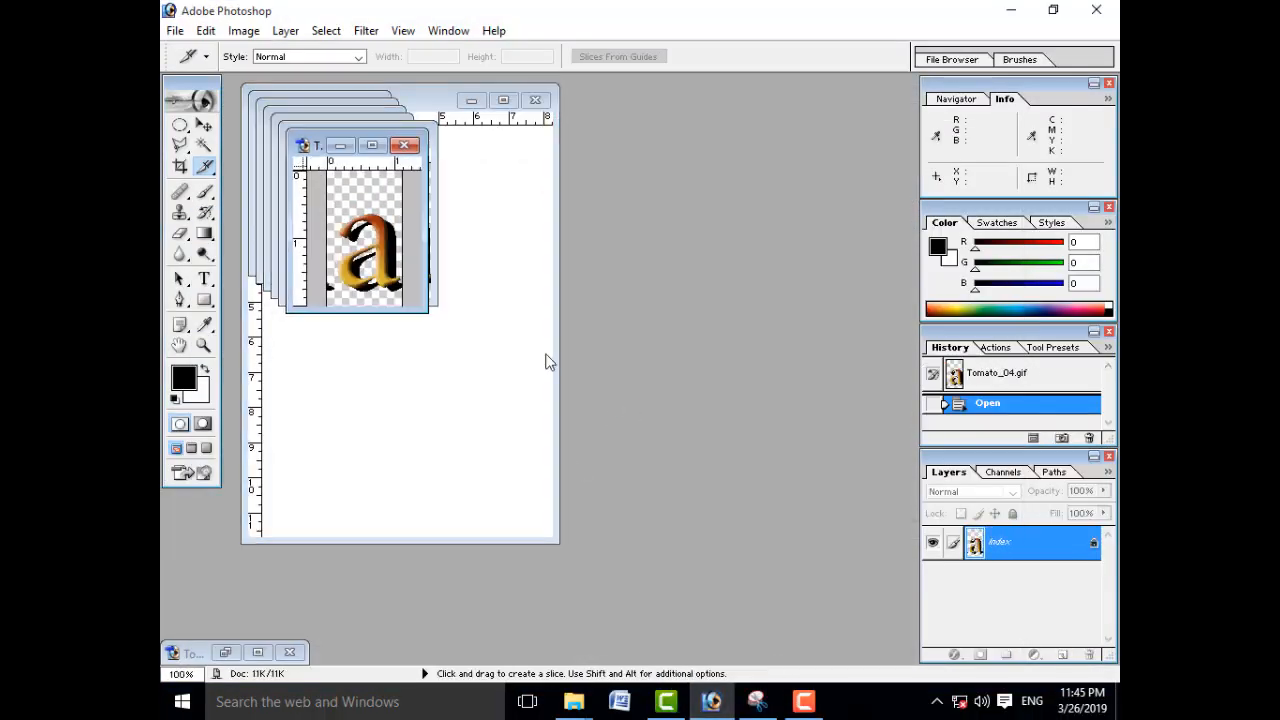
Step: Move the six slice image windows off the Untitled-1 document into the empty workspace beside it
left_click_drag(316, 150, 704, 146)
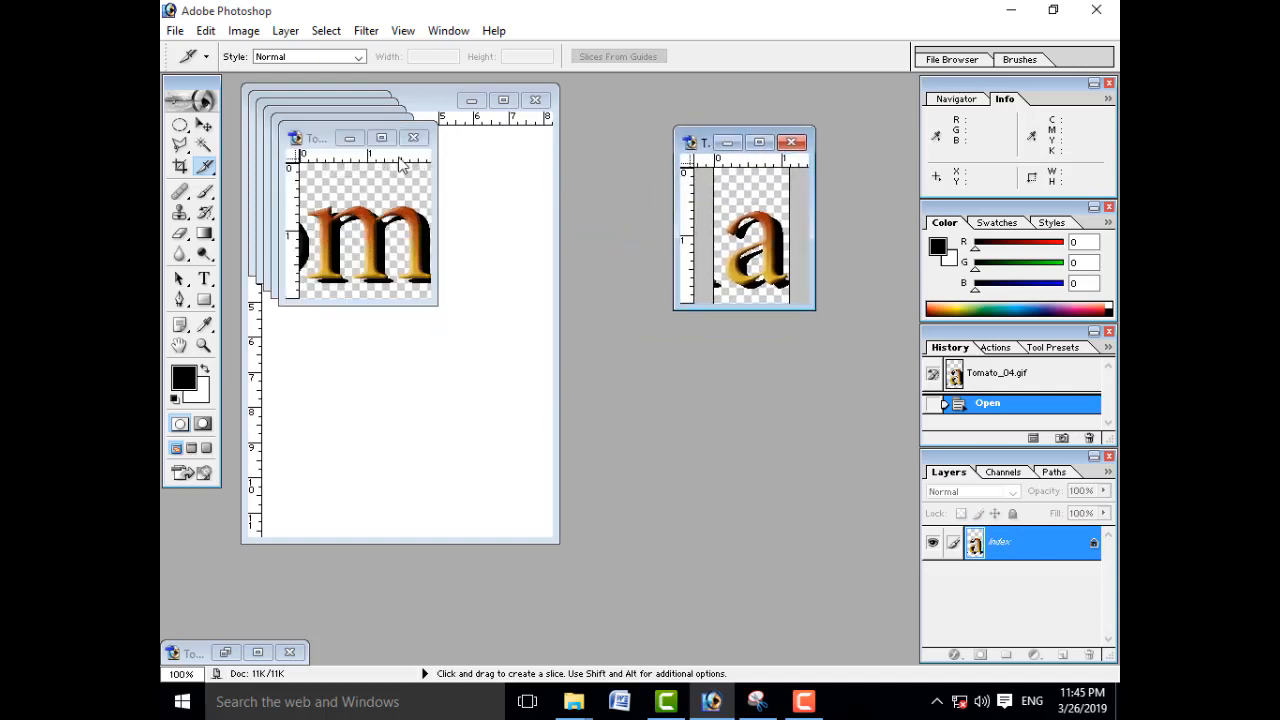
left_click(305, 142)
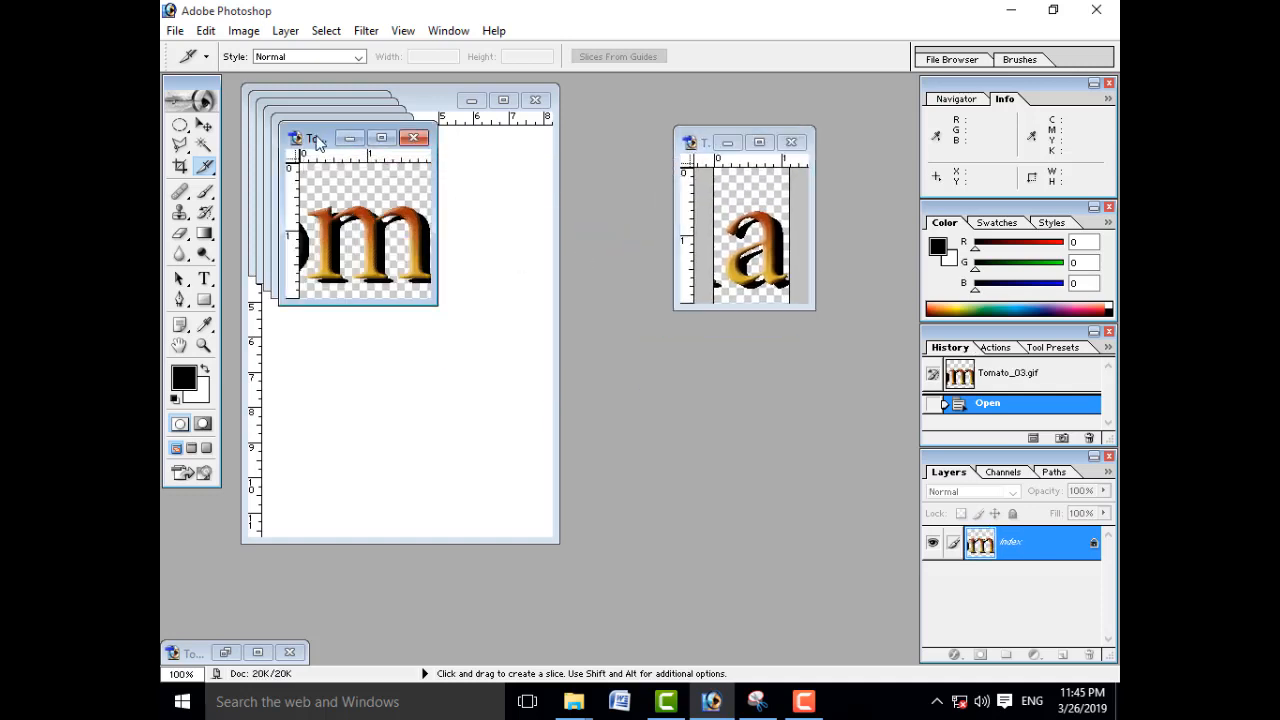
left_click_drag(320, 138, 710, 339)
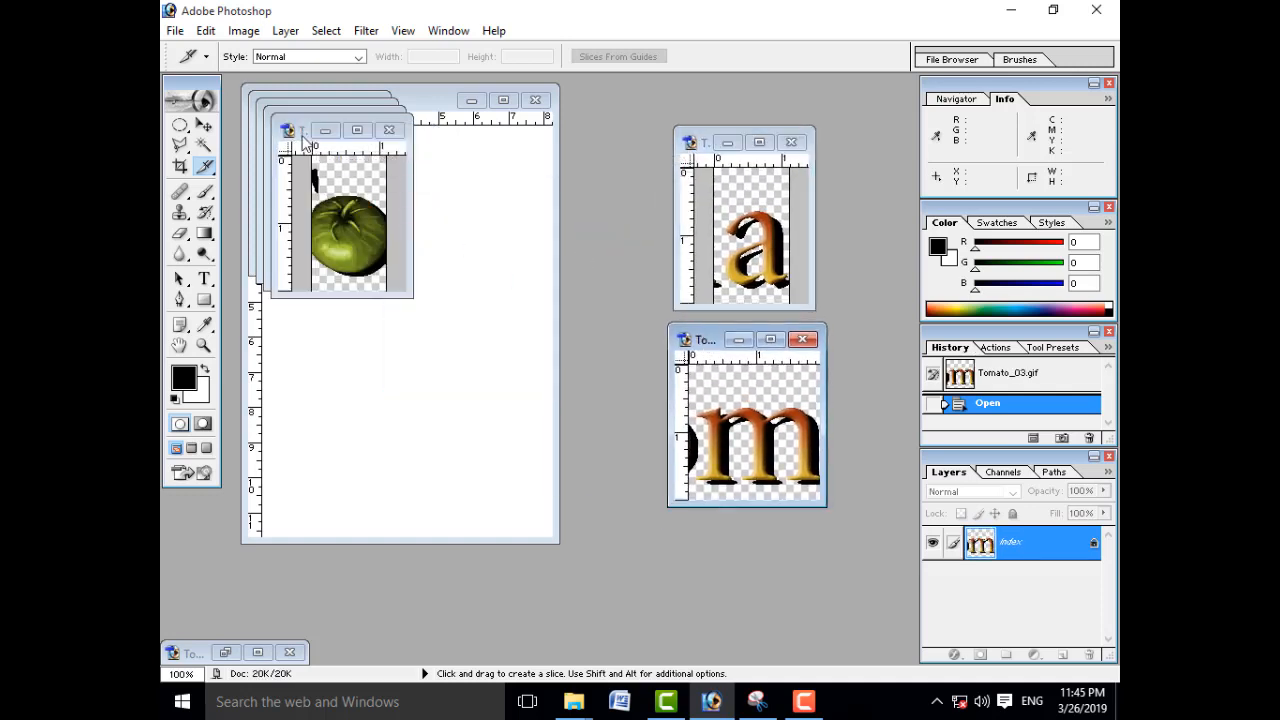
left_click_drag(303, 138, 665, 337)
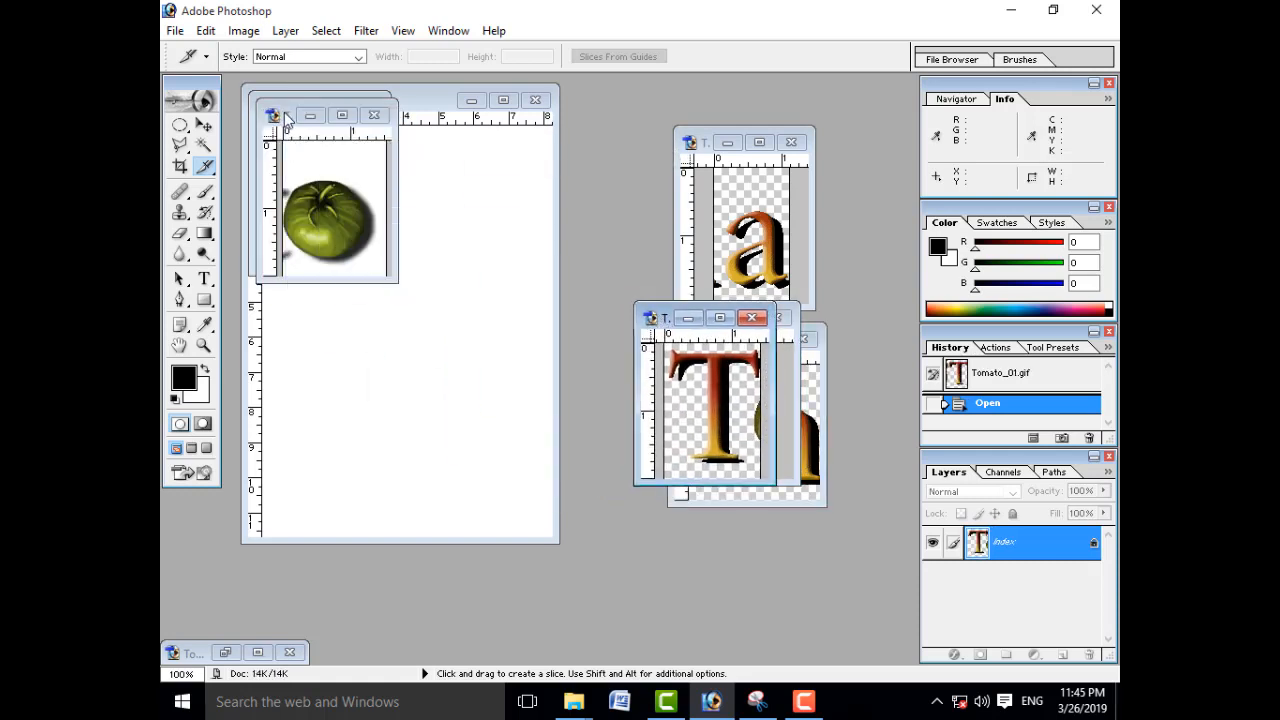
left_click_drag(286, 117, 638, 289)
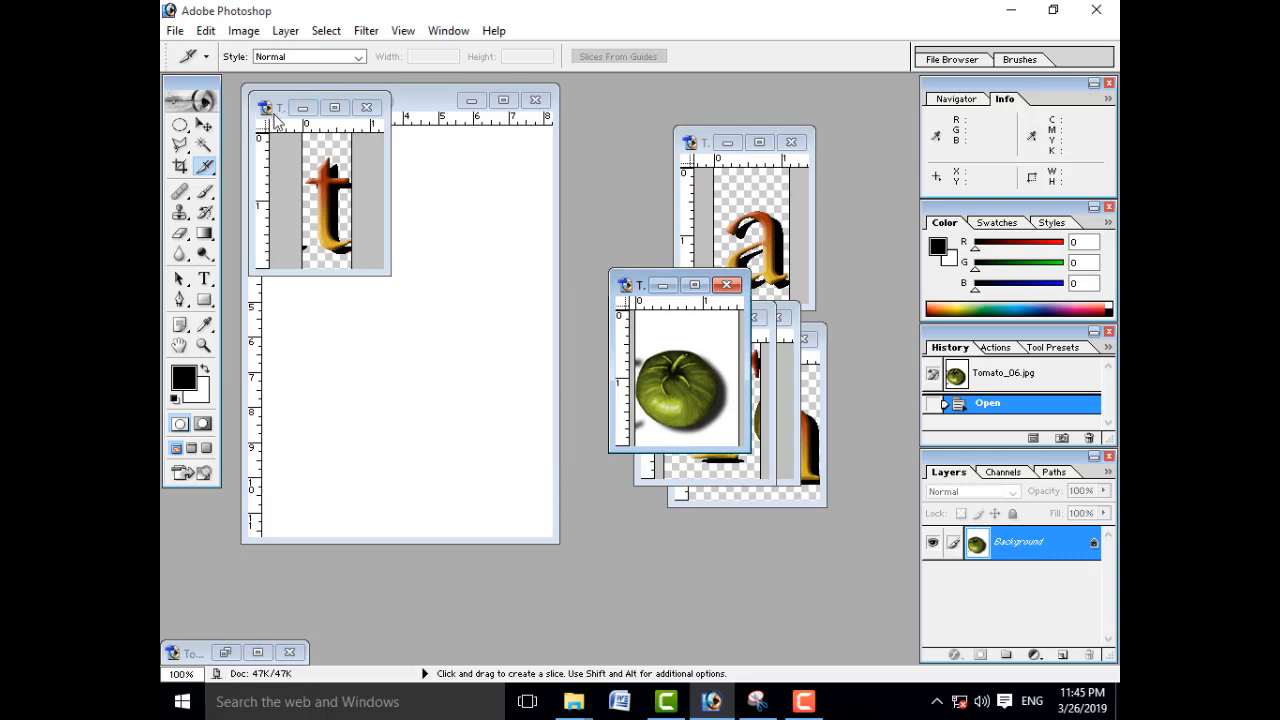
left_click_drag(276, 120, 642, 432)
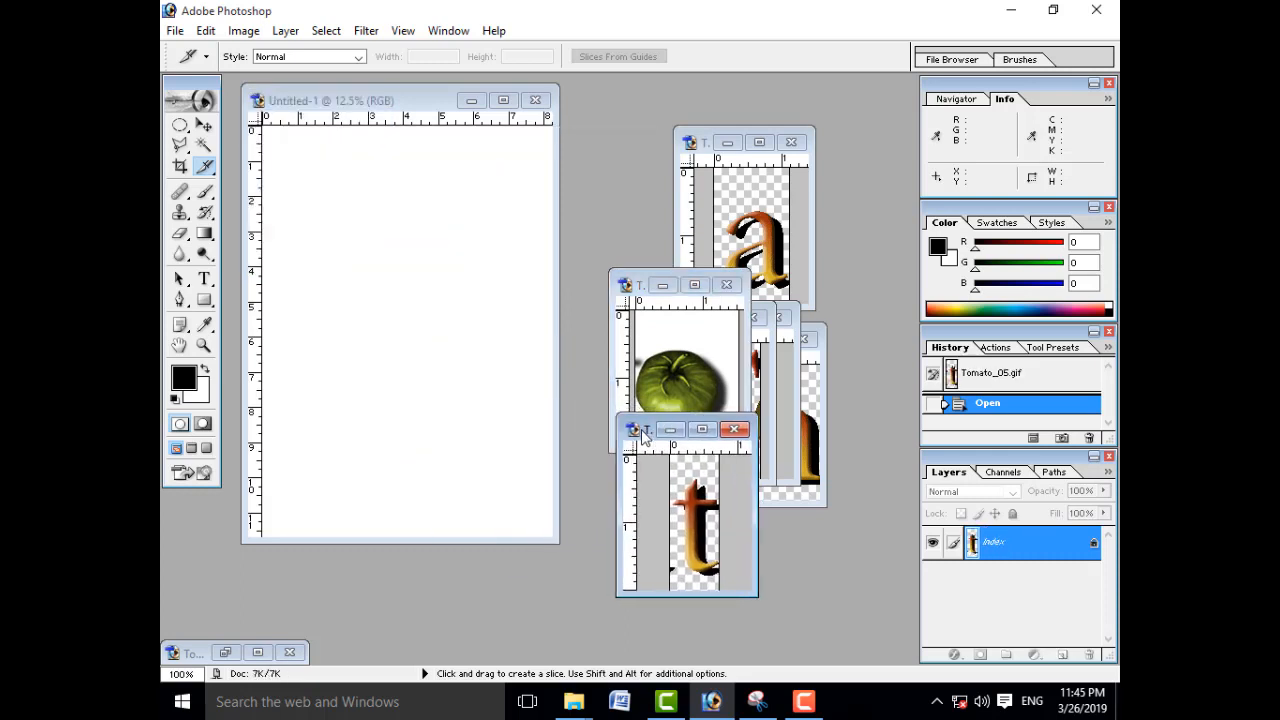
Step: Restore the Tomato.psd window and shift the Untitled-1 window down in front of it
left_click(226, 653)
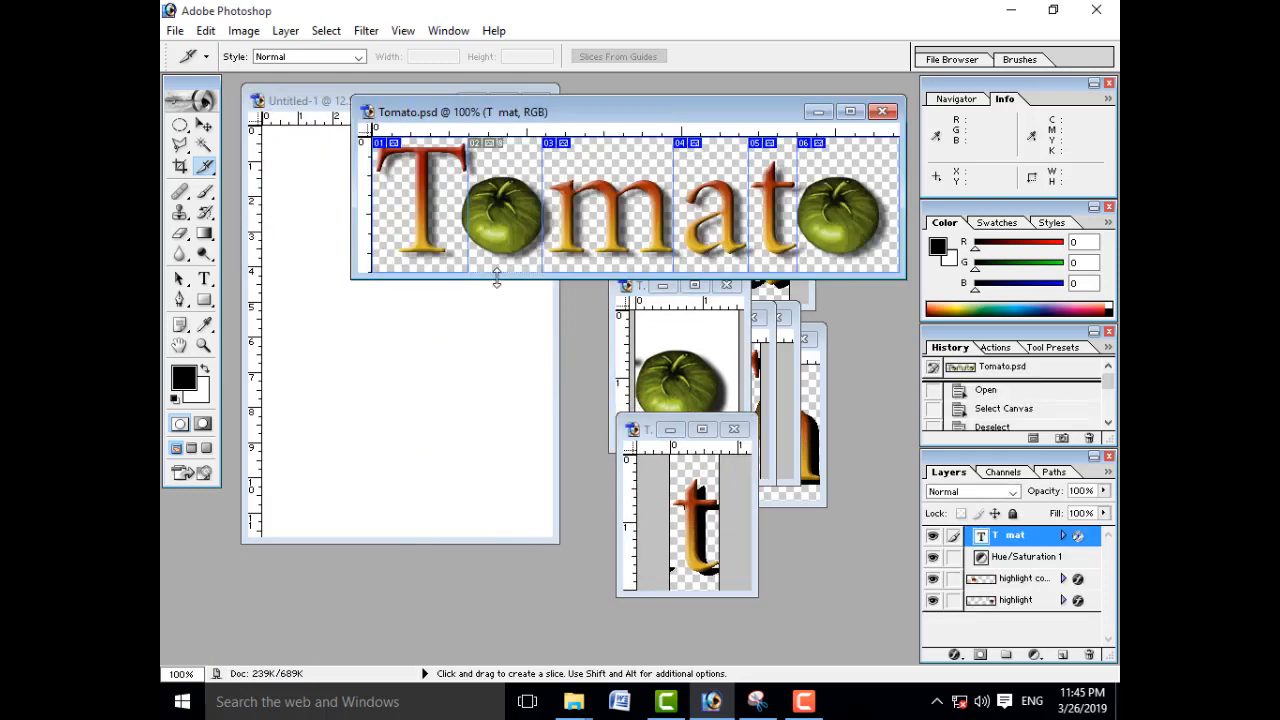
left_click(203, 124)
left_click(322, 101)
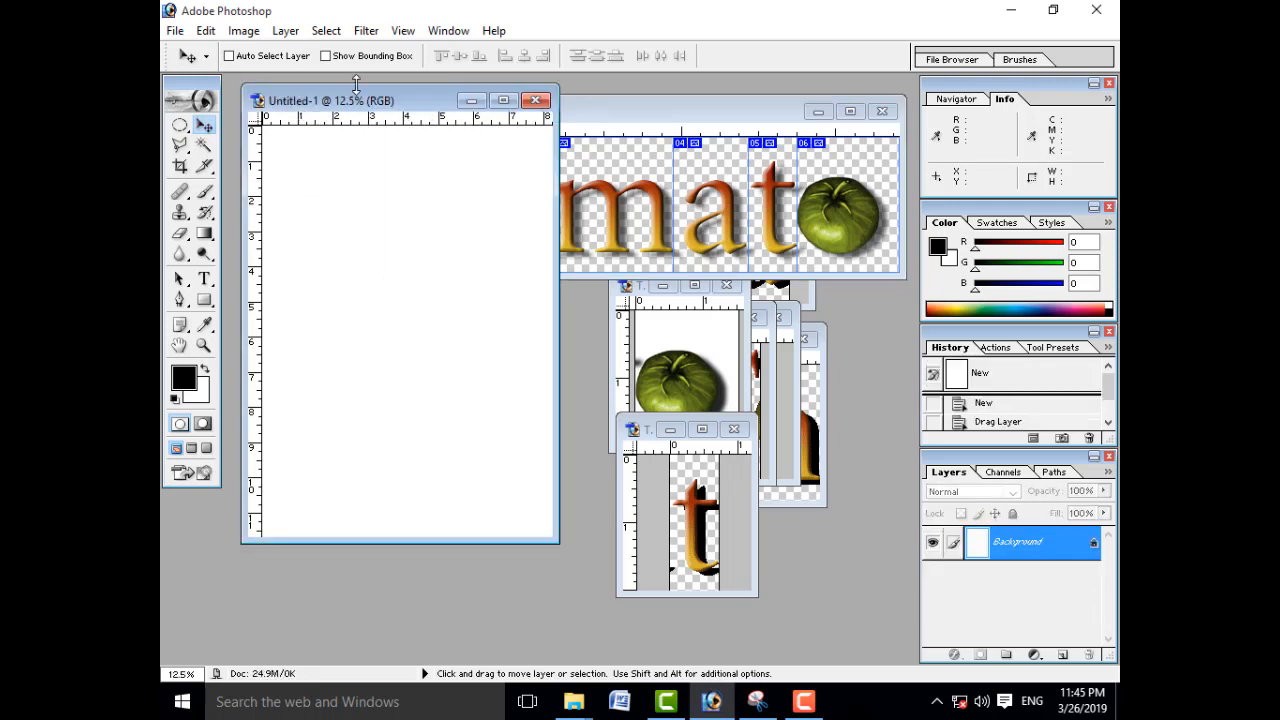
left_click_drag(355, 101, 341, 186)
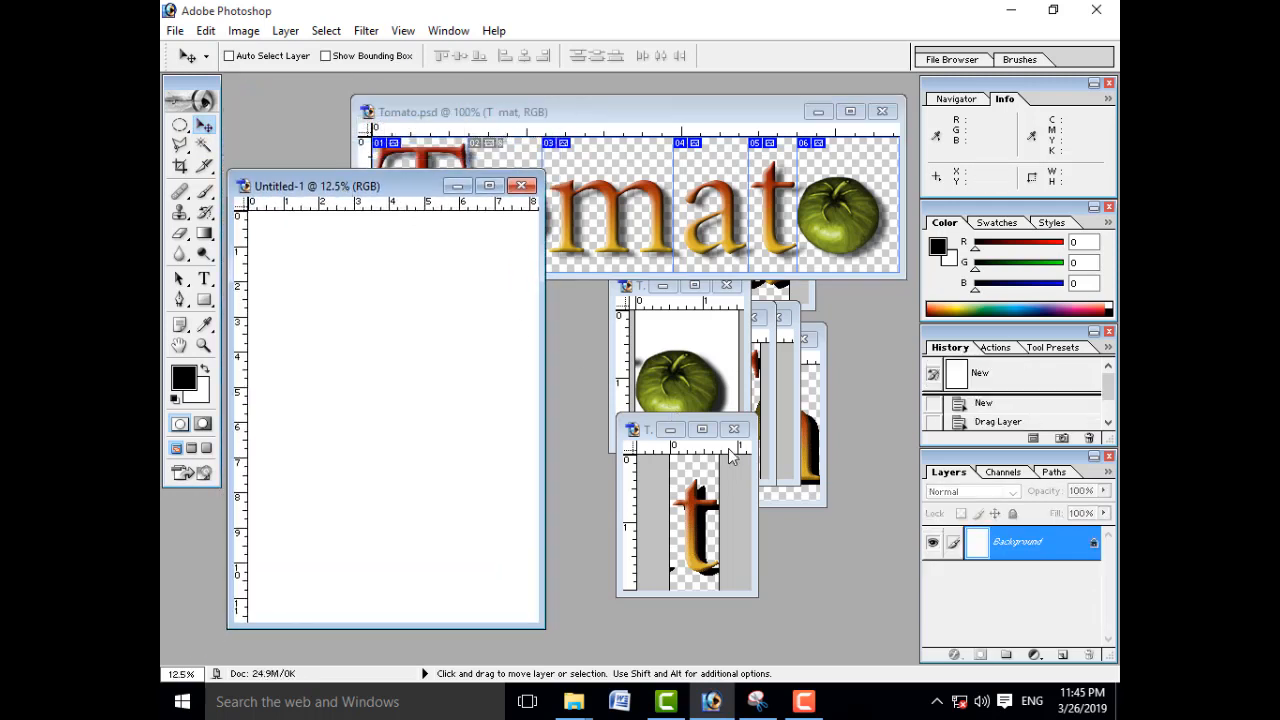
Step: Minimize the slice windows of the m, the small t and the last tomato, and bring the T slice forward beside Untitled-1
left_click(808, 478)
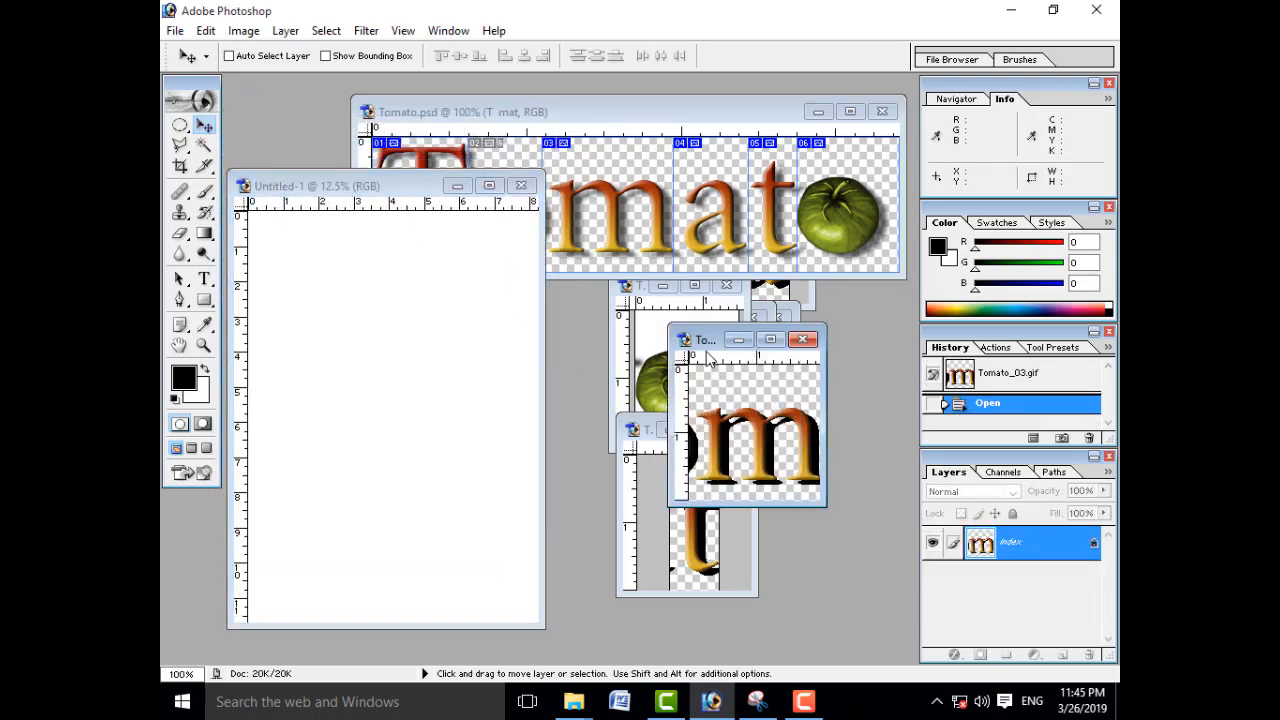
left_click(738, 341)
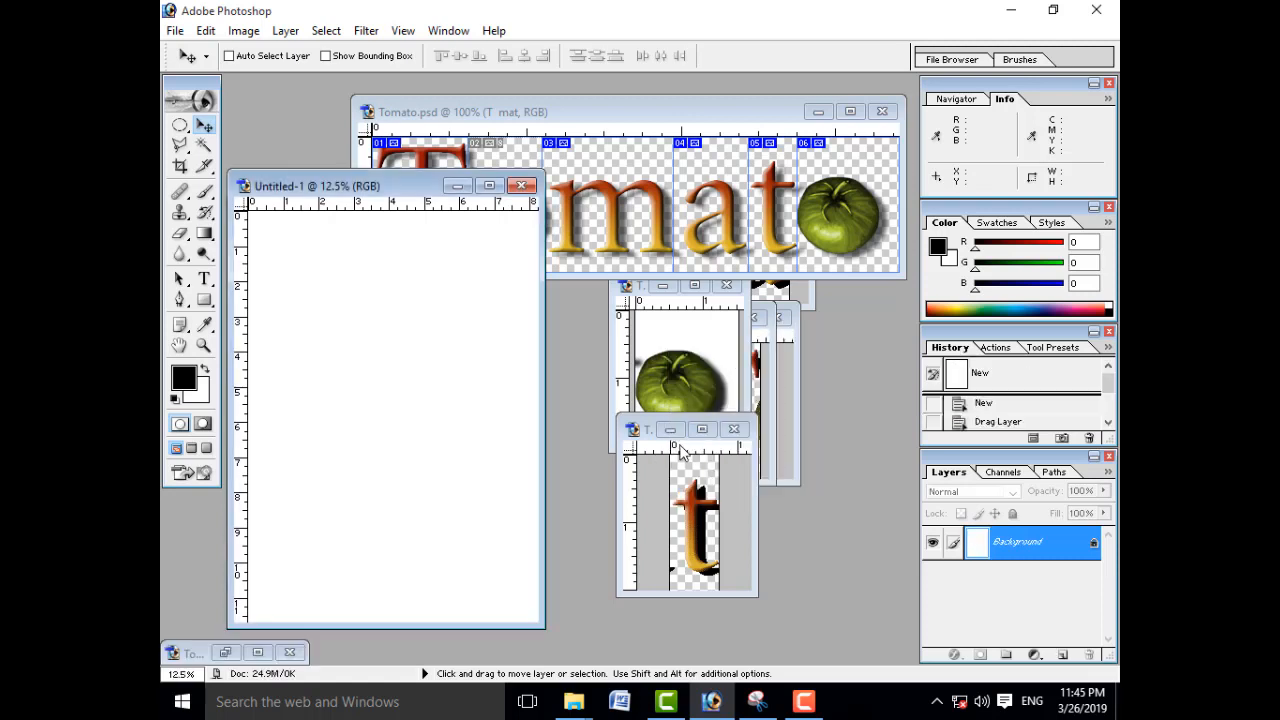
left_click(670, 430)
left_click(663, 288)
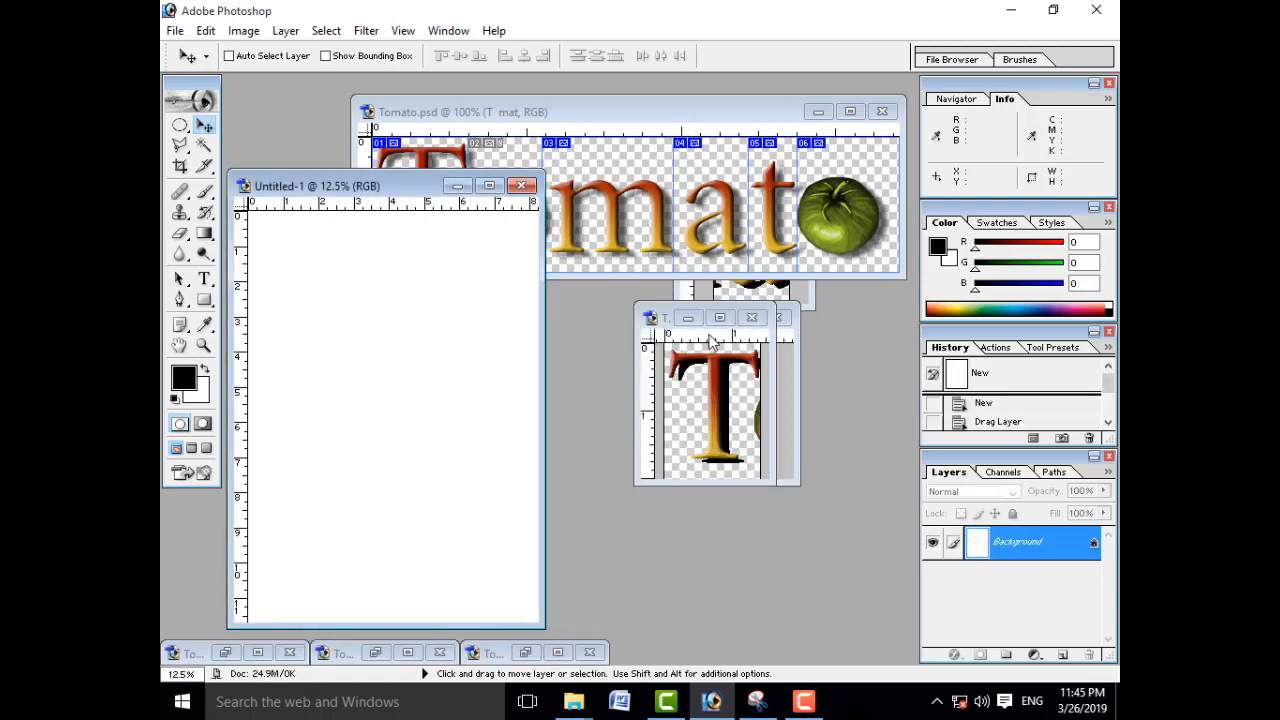
left_click(726, 442)
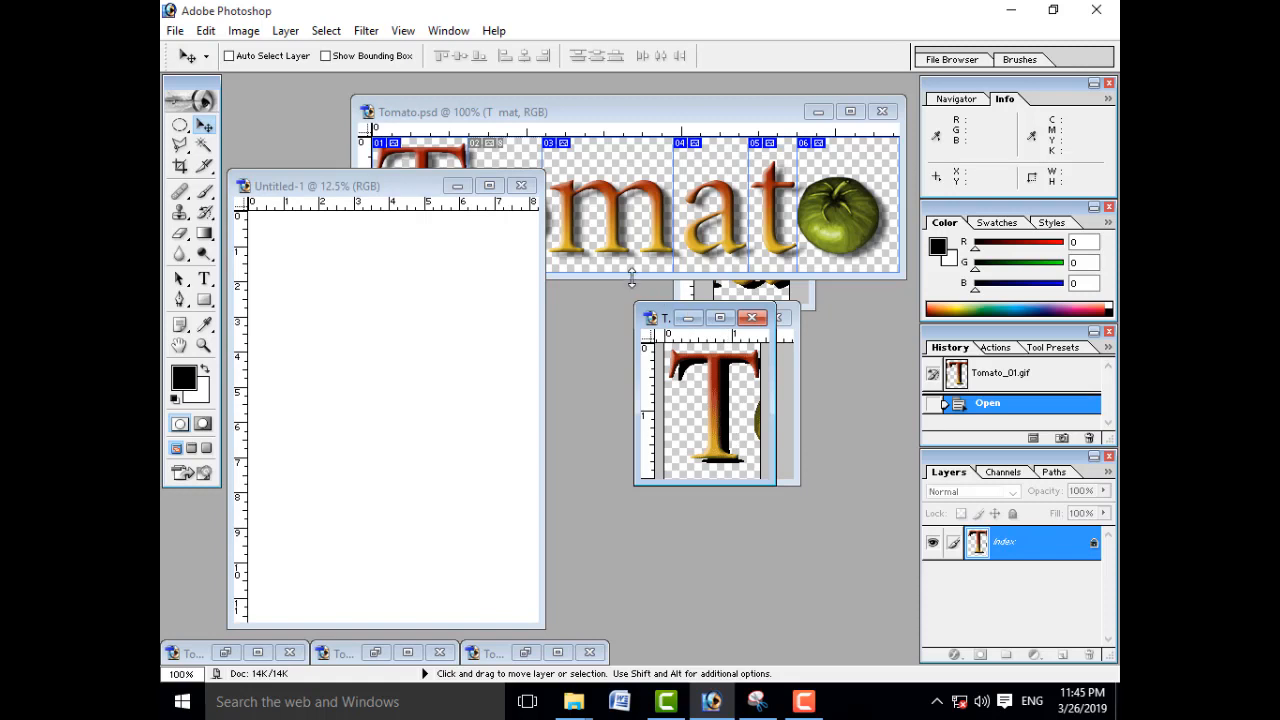
left_click_drag(660, 316, 609, 331)
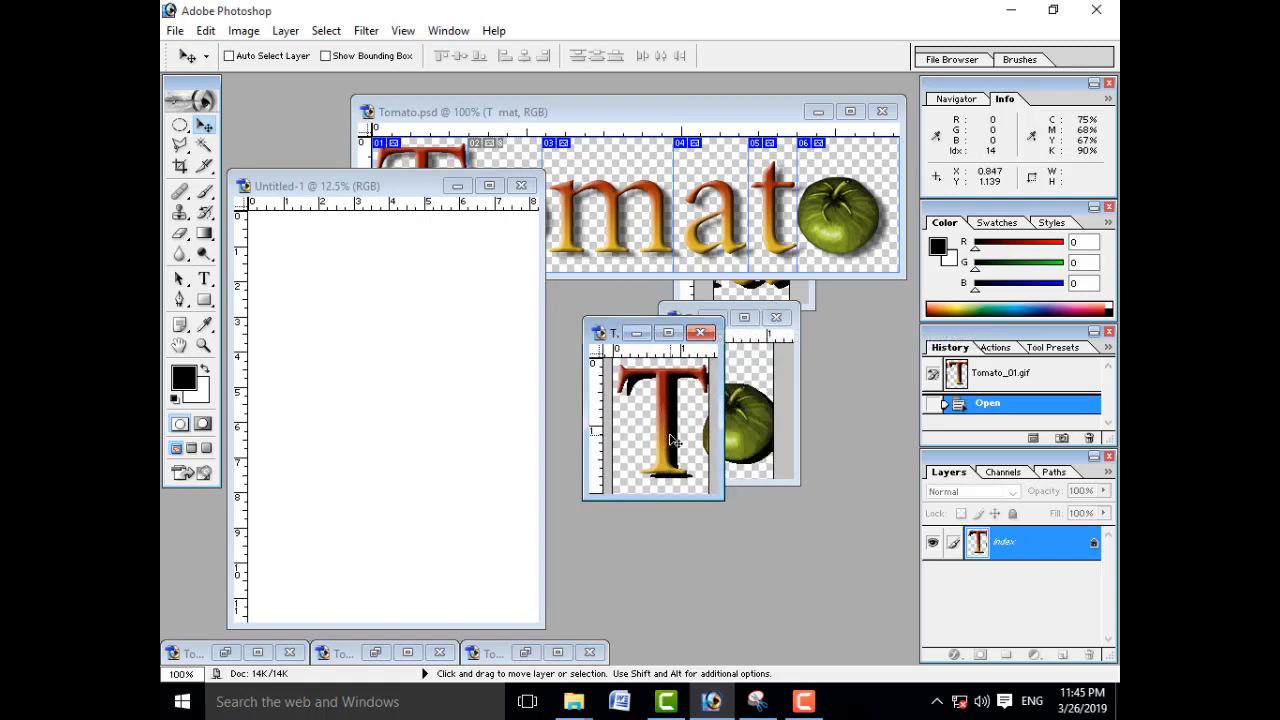
Step: Select the whole T slice image and copy it into the Untitled-1 document with the Move tool
key("ctrl+a")
left_click_drag(676, 437, 445, 378)
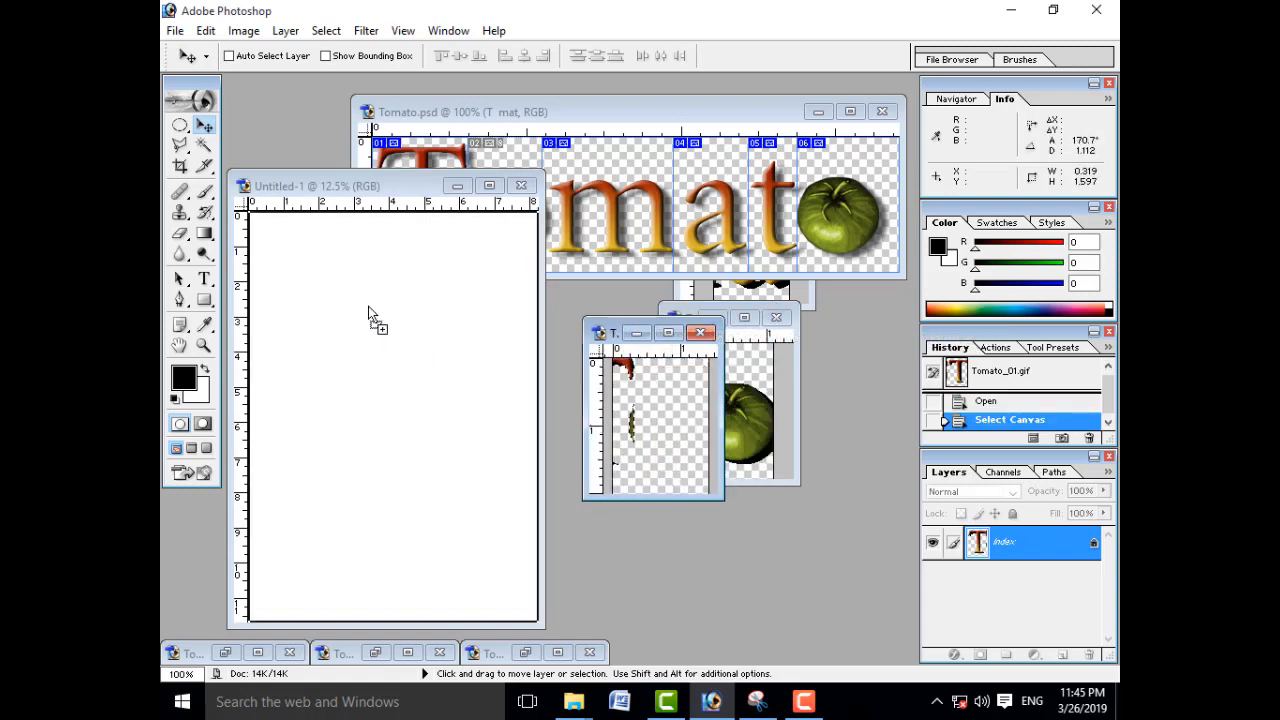
left_click_drag(369, 312, 348, 298)
Step: Delete the green tomato fragment beside the T using an elliptical selection about 0.13 by 0.19 inches, and clear the selection
key("ctrl+space")
left_click_drag(304, 245, 471, 503)
left_click_drag(263, 280, 460, 477)
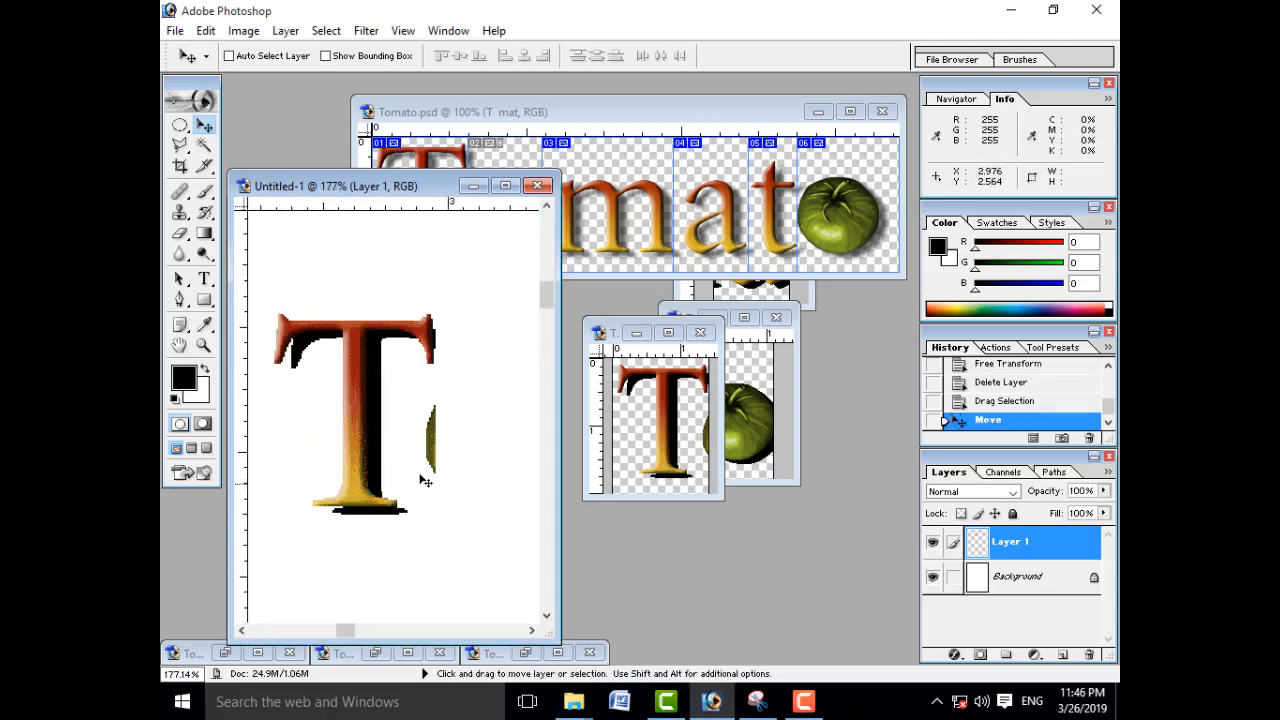
left_click(180, 125)
left_click_drag(410, 397, 474, 489)
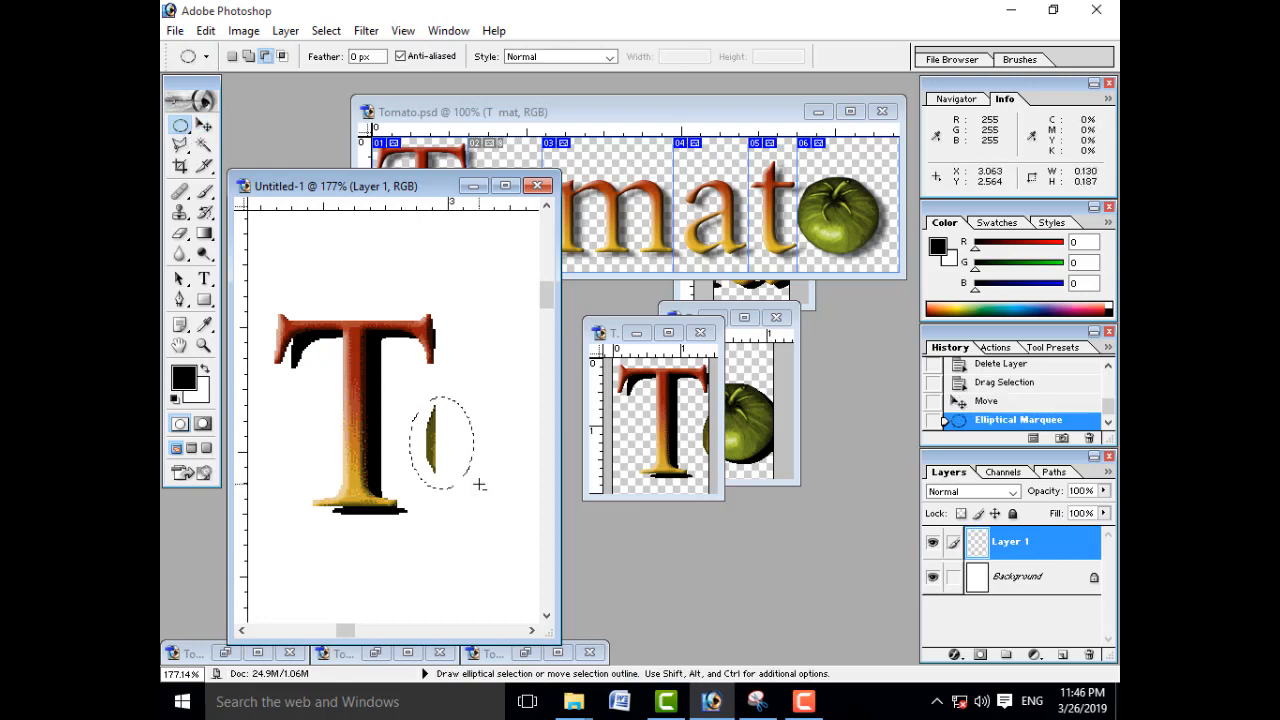
key("Delete")
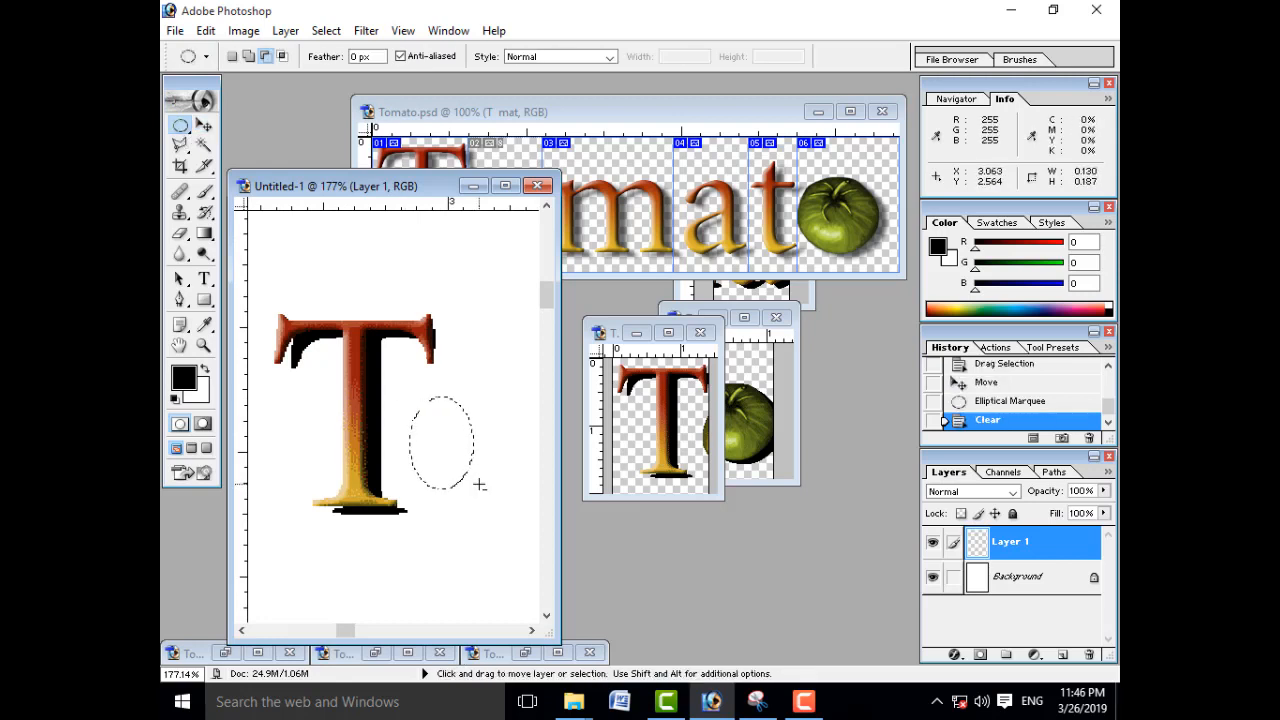
left_click(449, 446)
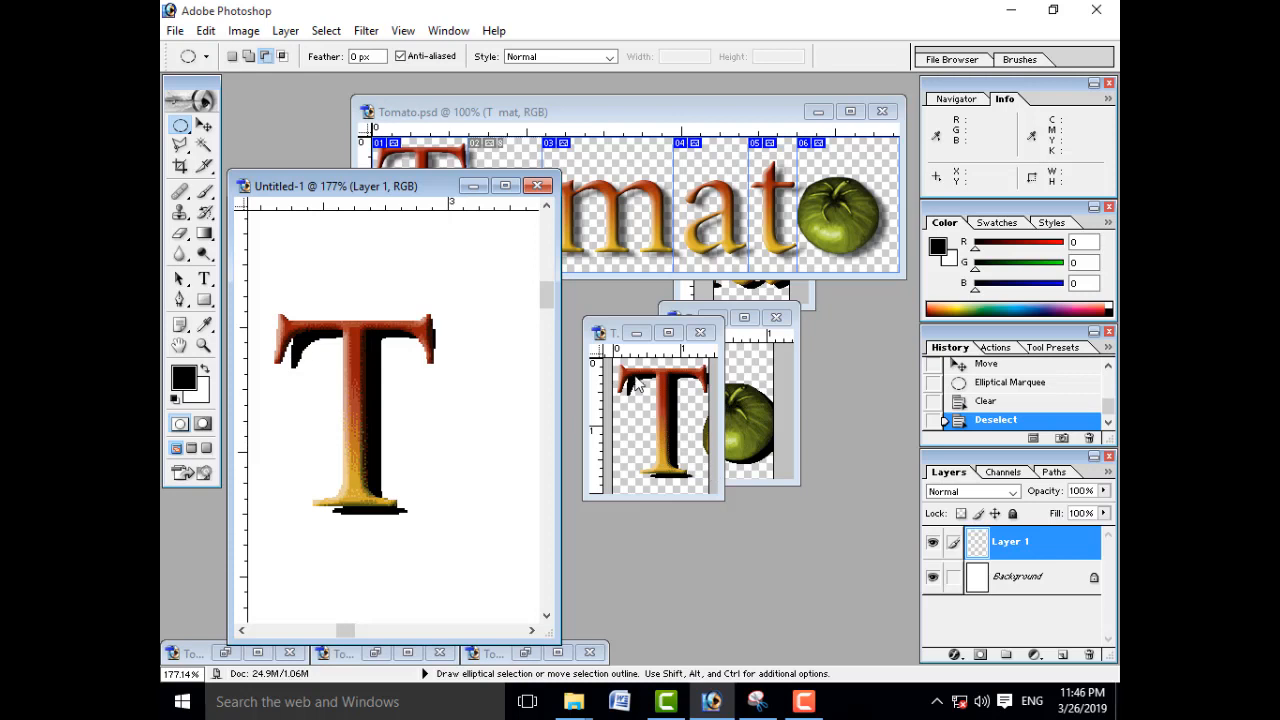
Step: Copy the whole Tomato_02.gif slice into Untitled-1 and position the green tomato directly below the T
left_click(731, 394)
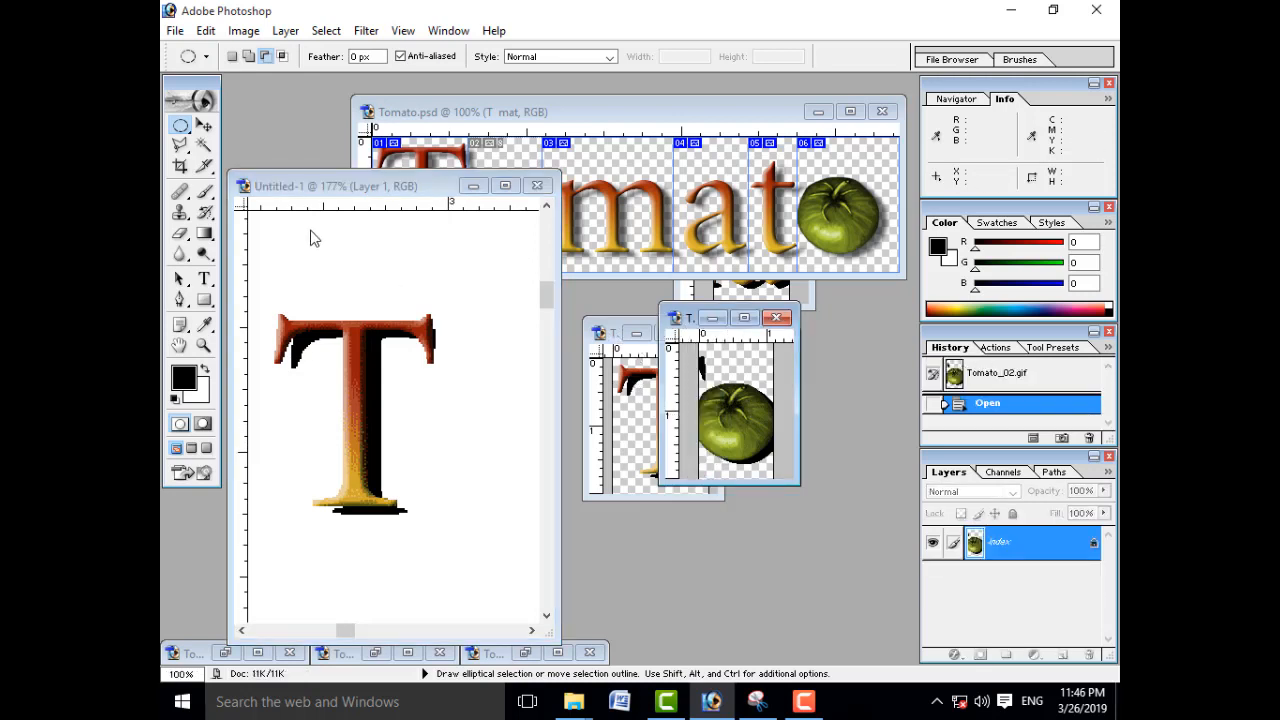
left_click(204, 125)
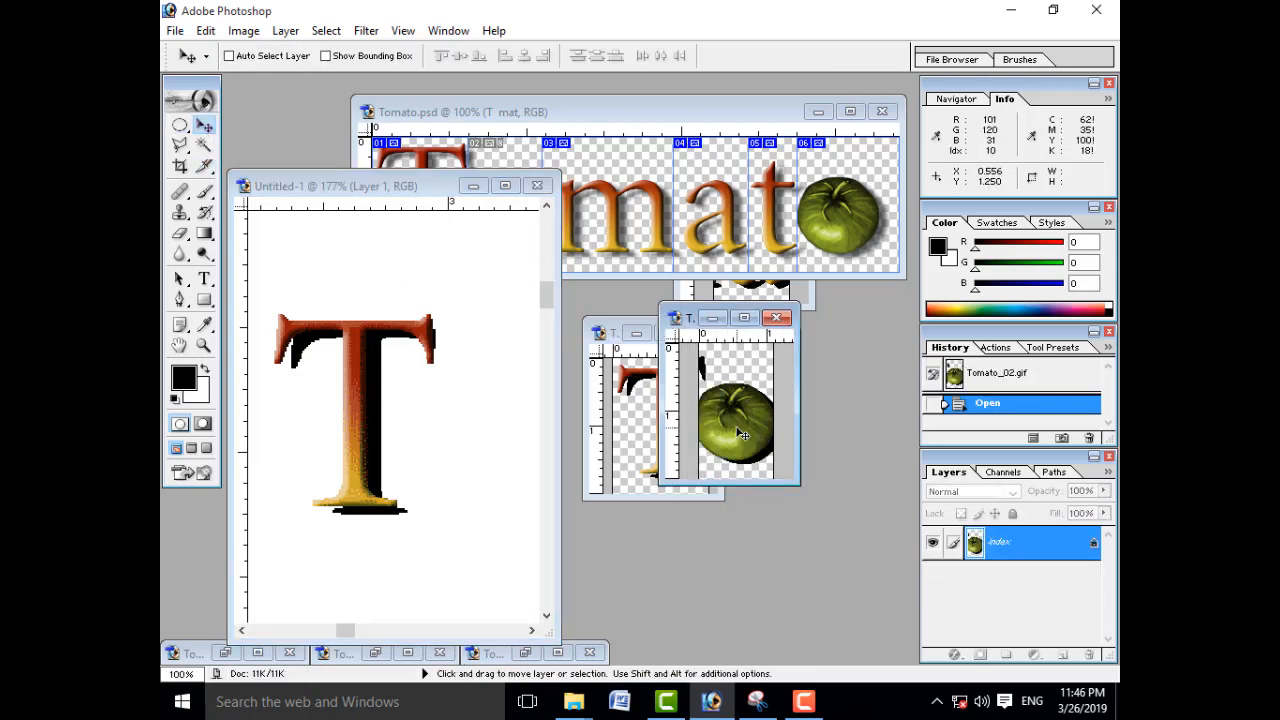
left_click_drag(742, 434, 370, 562)
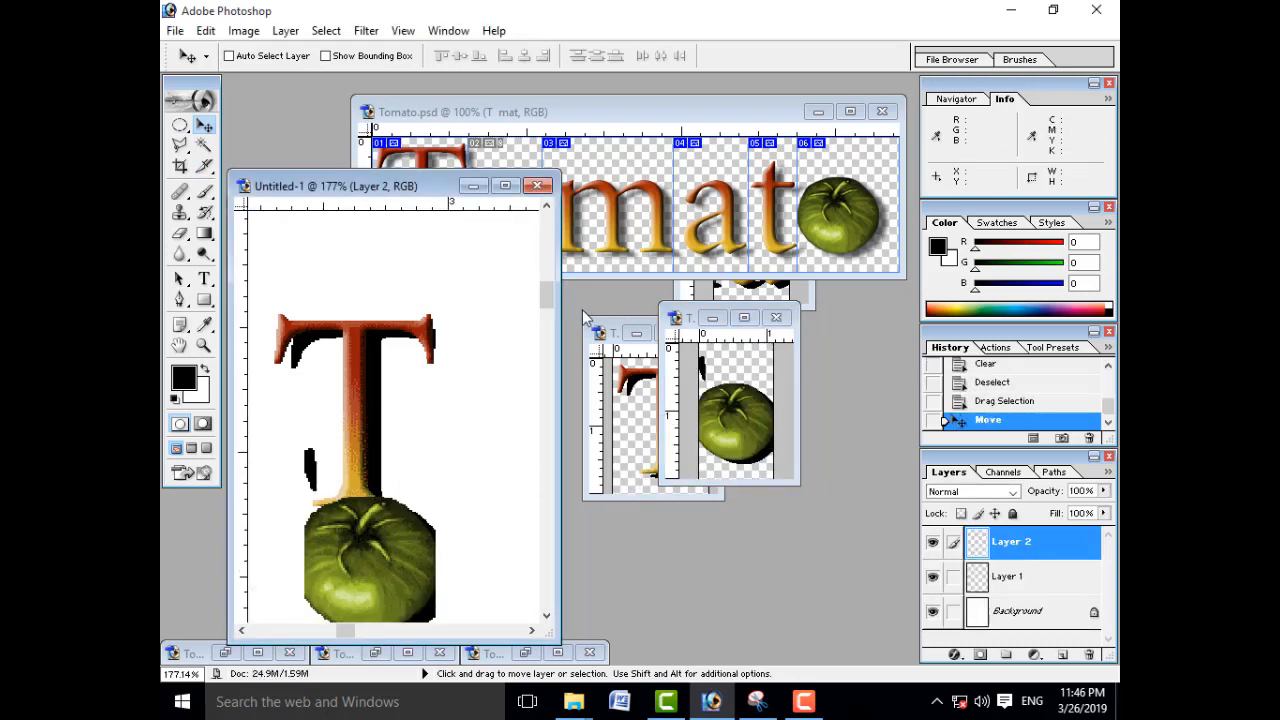
left_click_drag(546, 300, 547, 312)
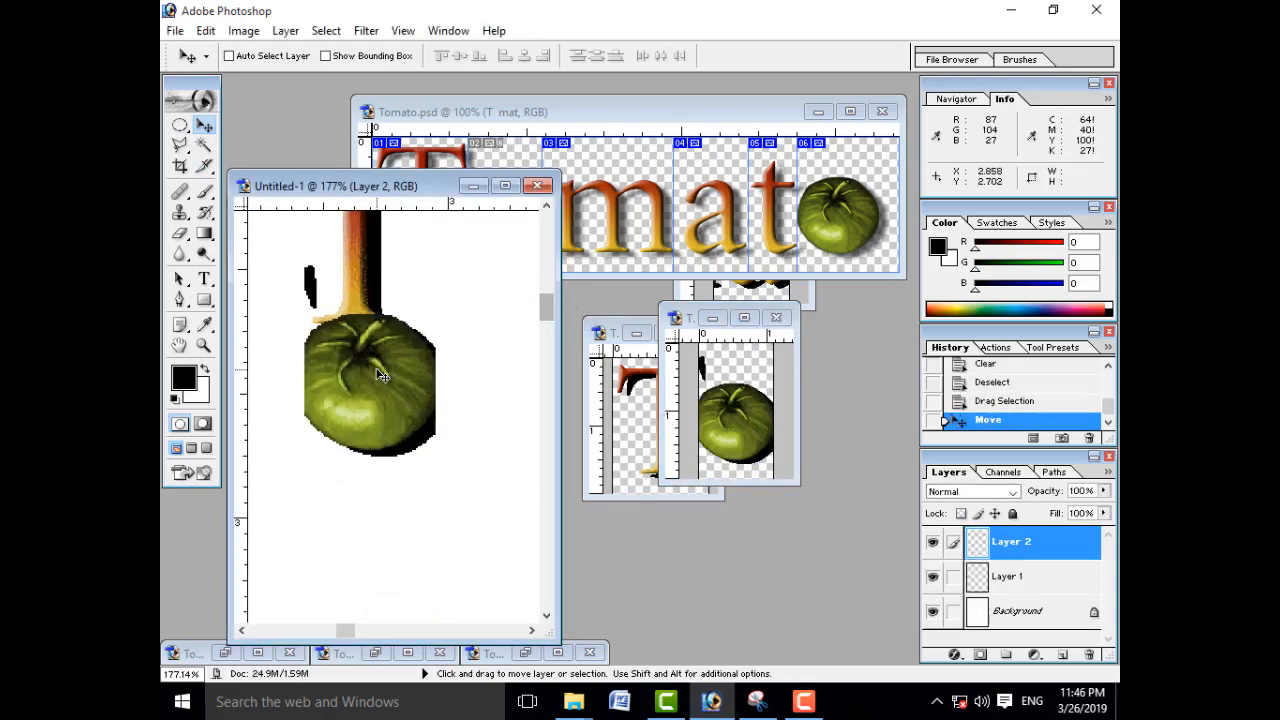
left_click_drag(375, 368, 374, 400)
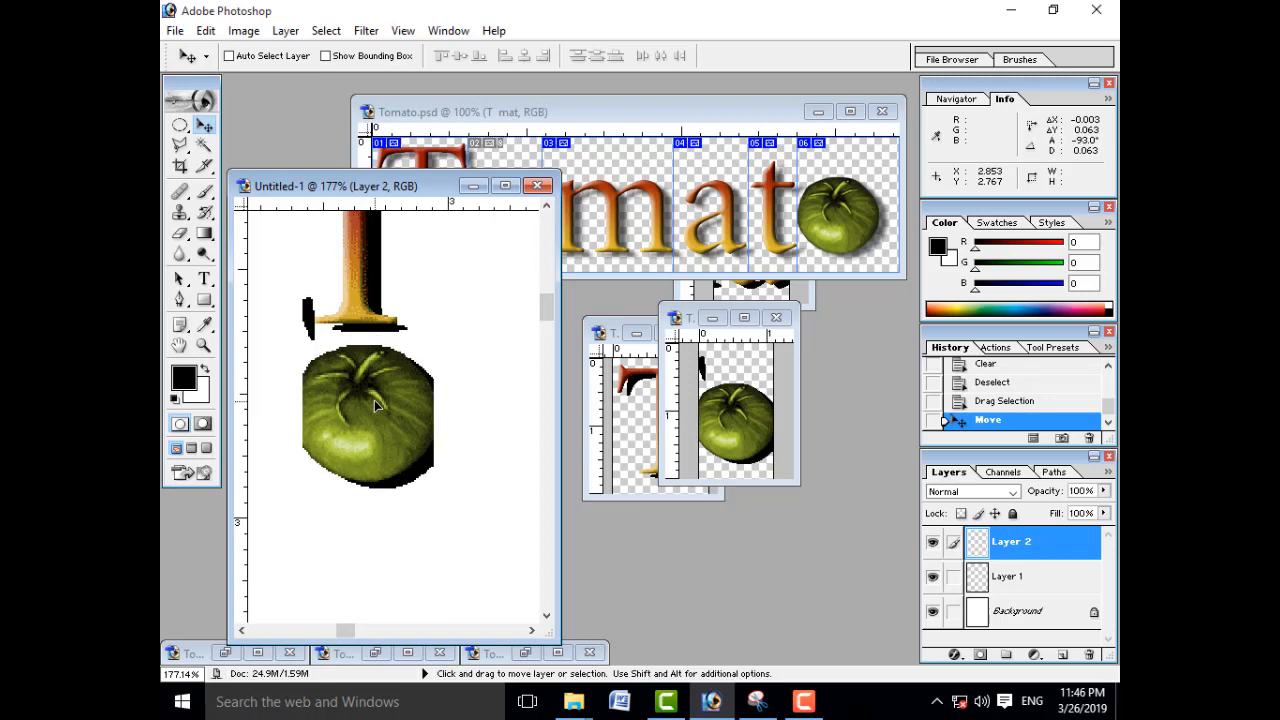
Step: Delete the black fragment above the tomato using an elliptical selection about 0.15 by 0.15 inches, and clear the selection
left_click(179, 126)
left_click_drag(259, 270, 332, 346)
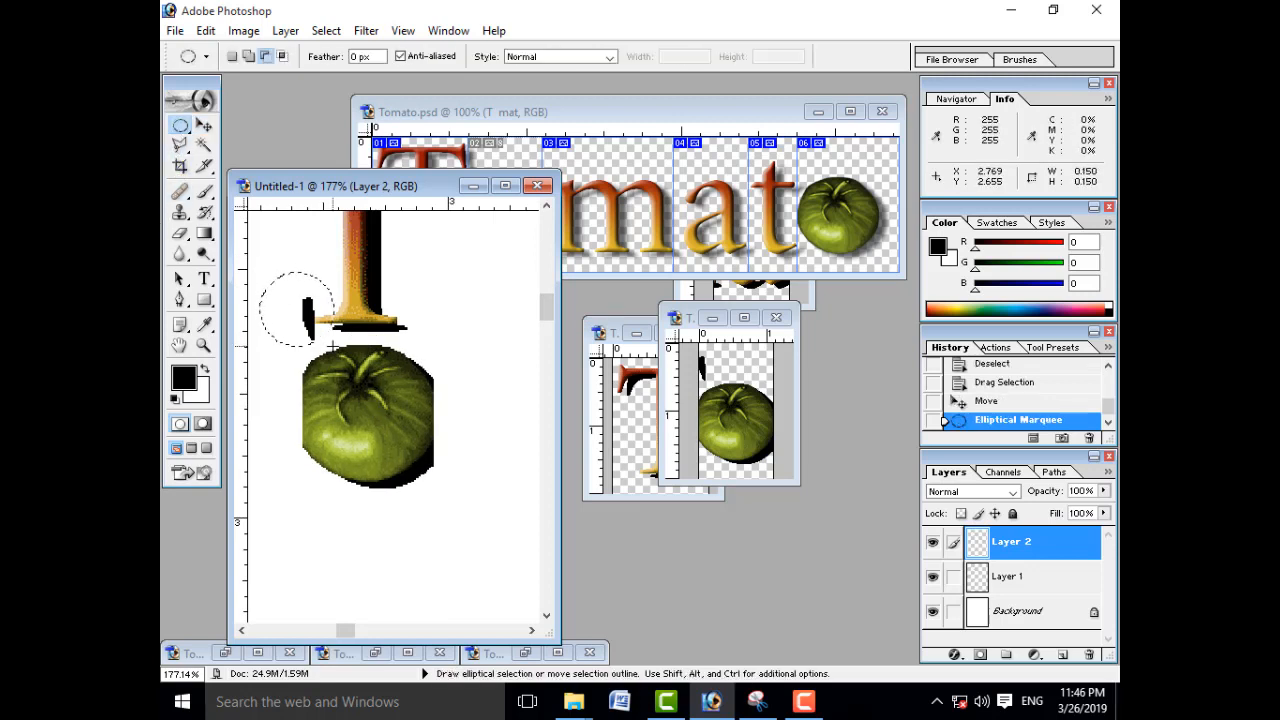
key("Delete")
key("ctrl+d")
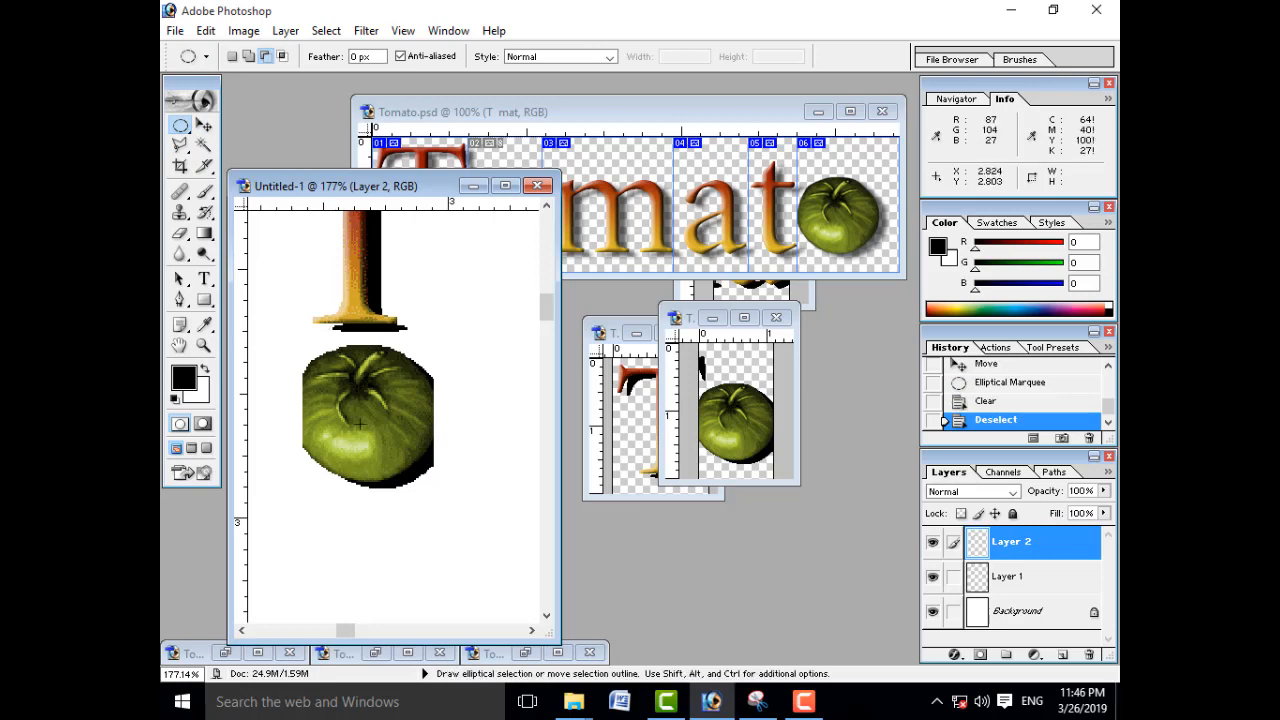
Step: Minimize the Tomato_02.gif slice, bring the a slice forward and restore the m slice window beside Untitled-1
left_click(710, 319)
left_click(754, 298)
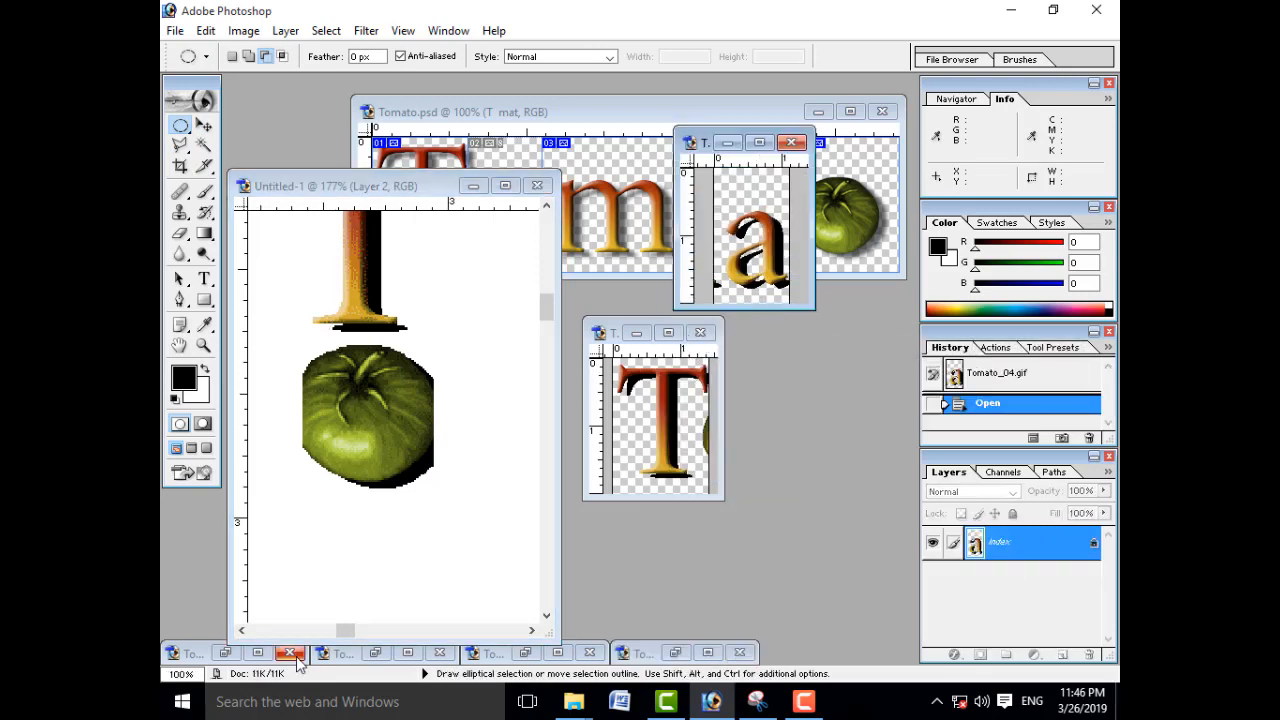
left_click(224, 654)
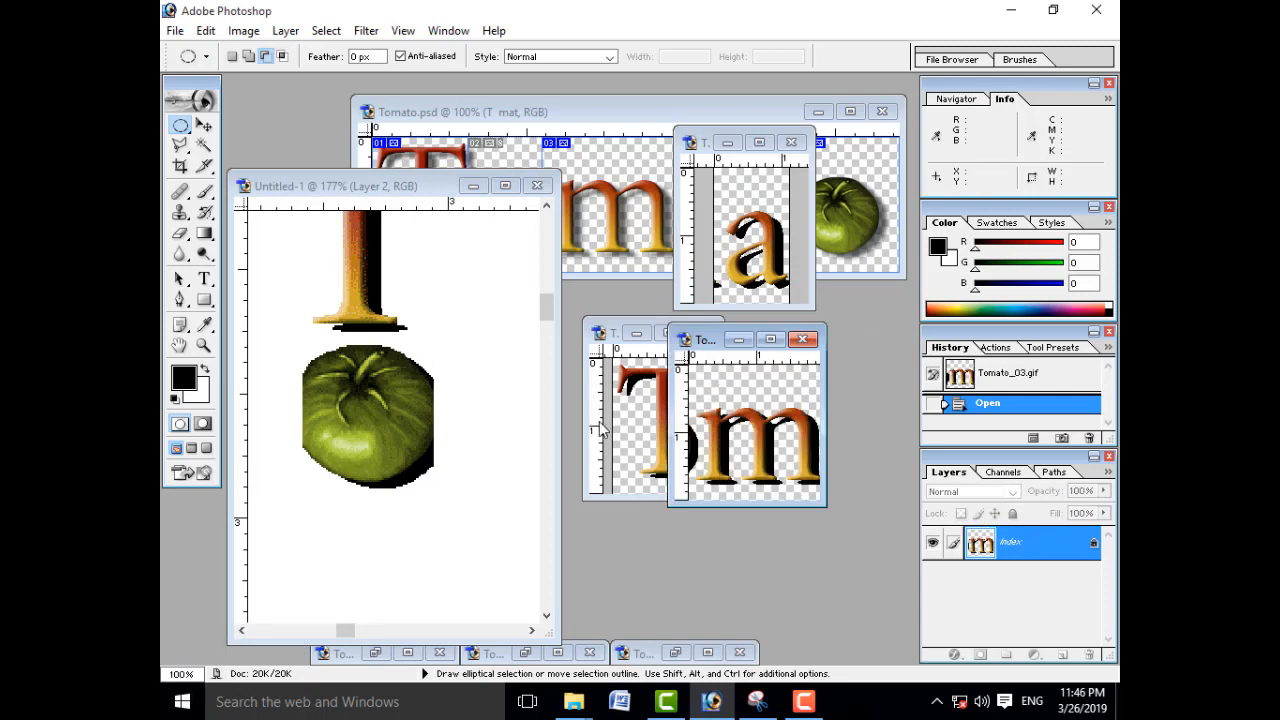
Step: Select the whole m slice image, copy it into Untitled-1 with the Move tool and position it below the tomato
key("ctrl+a")
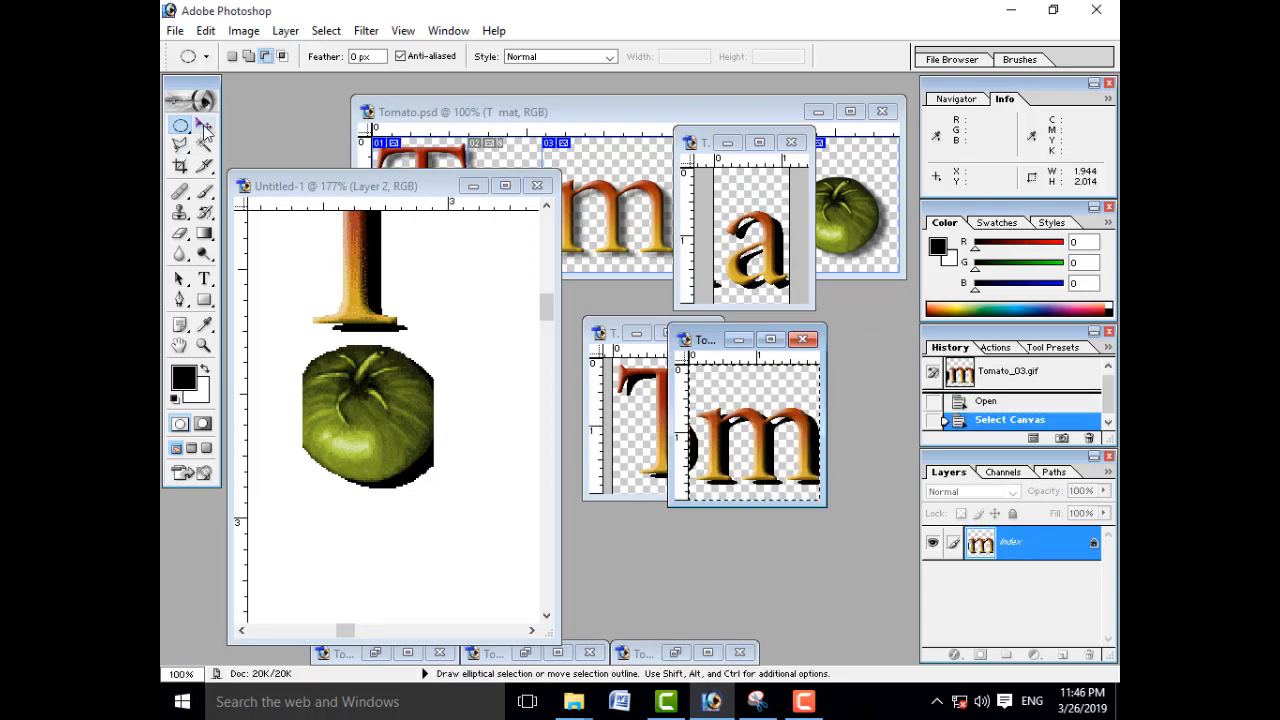
left_click(203, 125)
left_click_drag(740, 430, 408, 551)
left_click_drag(549, 315, 548, 331)
left_click_drag(474, 310, 466, 332)
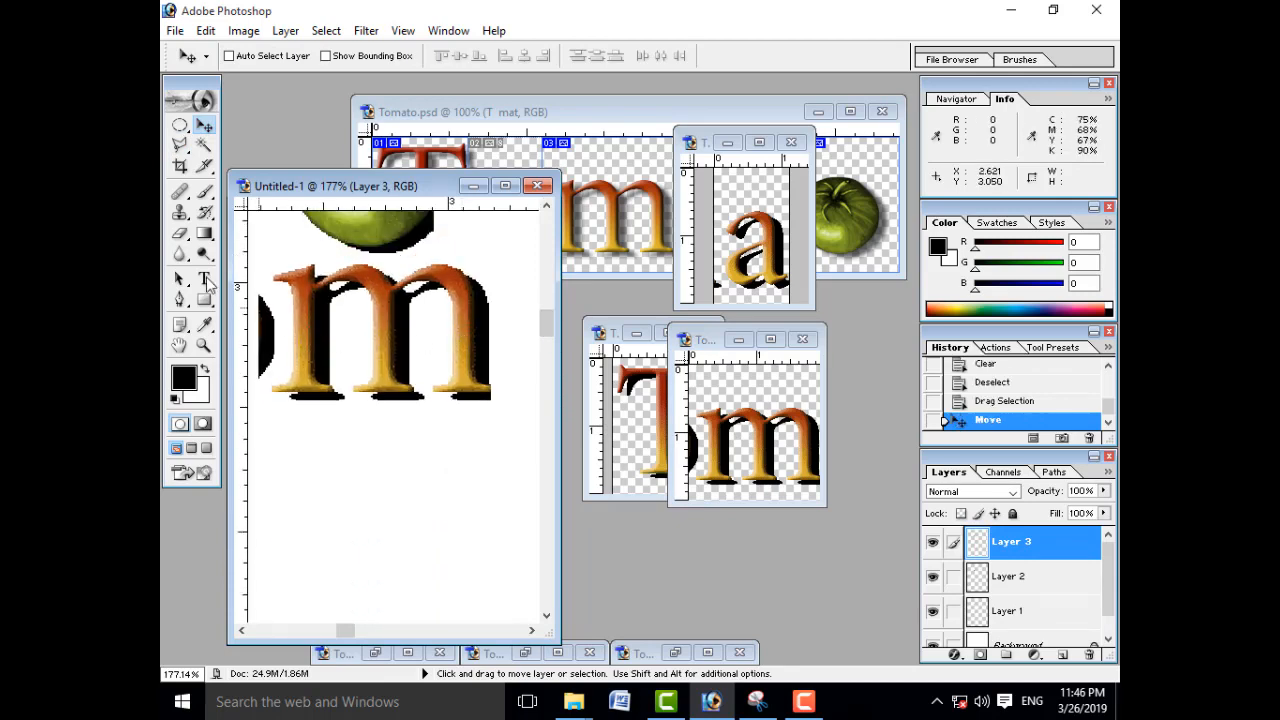
Step: Delete the black fragment beside the m using an elliptical selection about 0.09 by 0.18 inches, and clear the selection
left_click(180, 125)
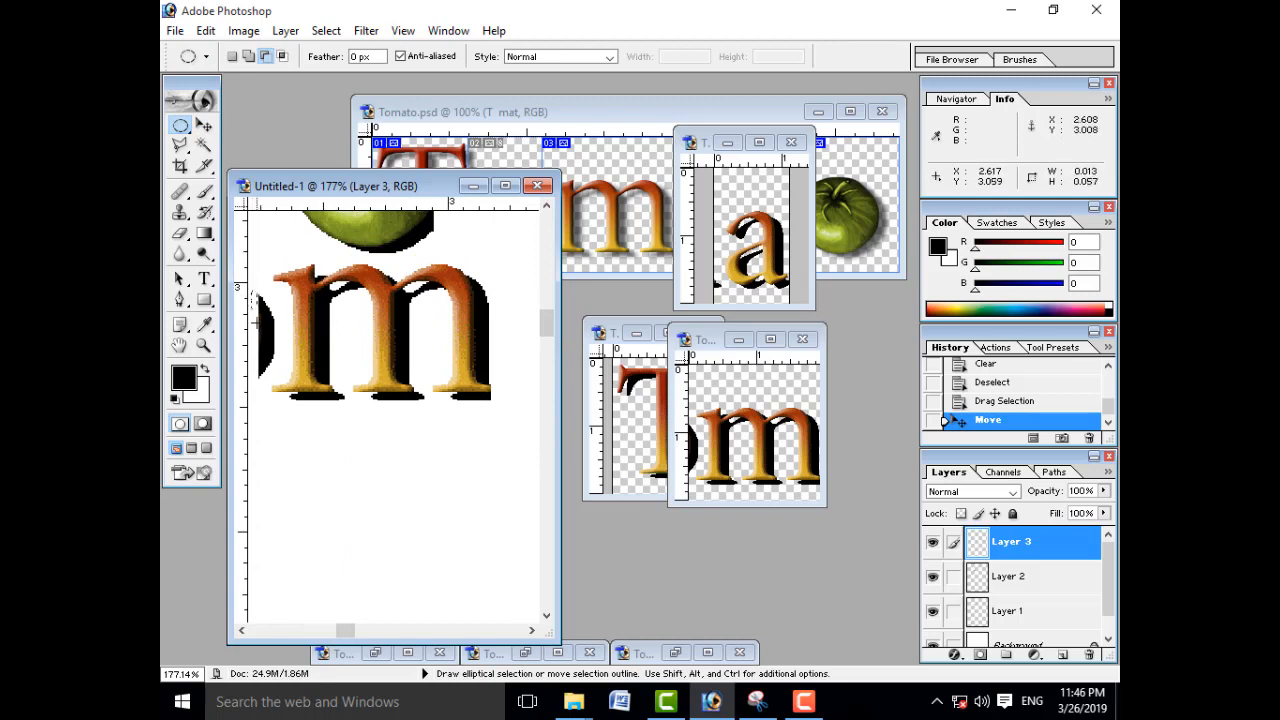
left_click_drag(277, 375, 297, 376)
key("Left")
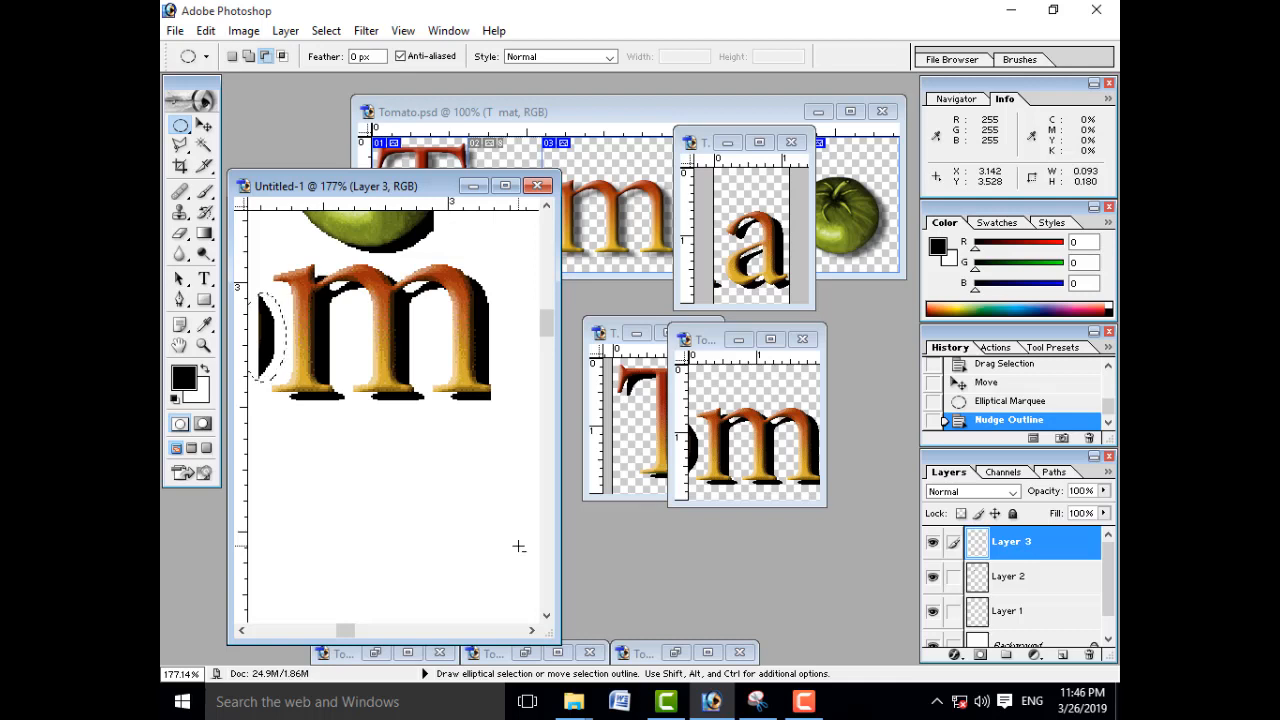
key("Delete")
key("ctrl+d")
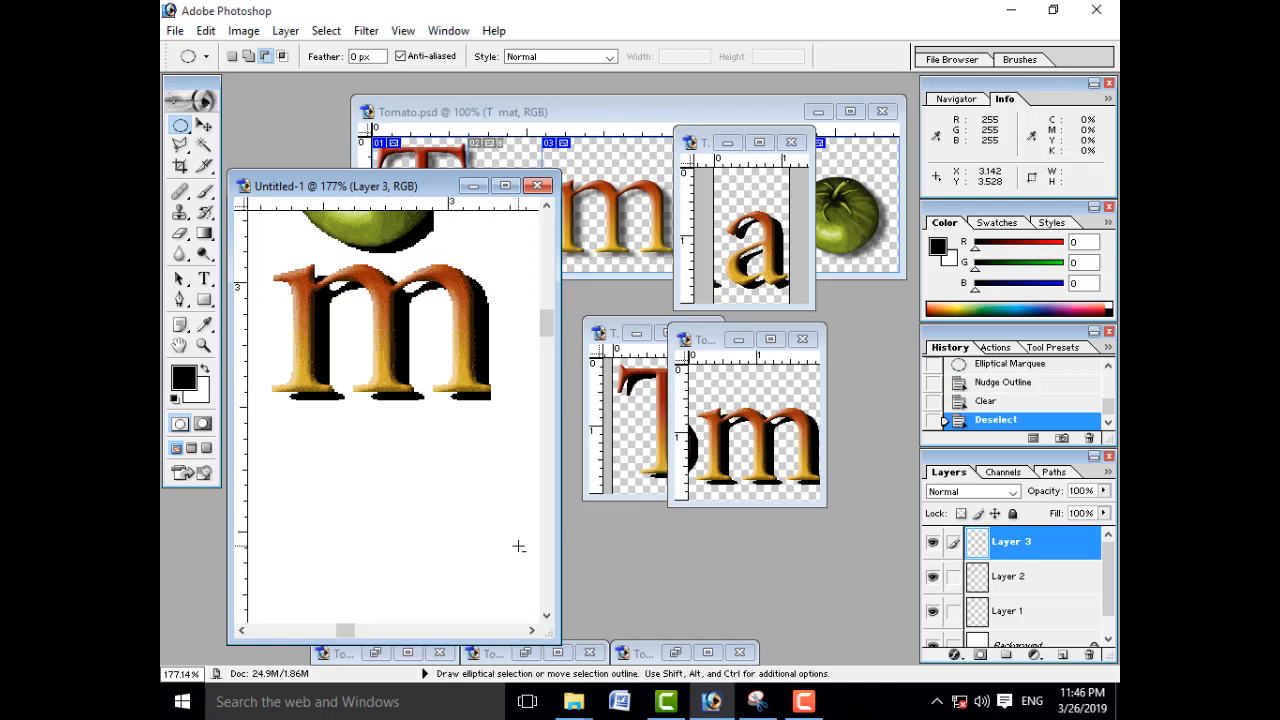
Step: Shift the a slice window down beside Untitled-1 and copy its whole image below the m with the Move tool
left_click(720, 226)
left_click_drag(708, 142, 709, 286)
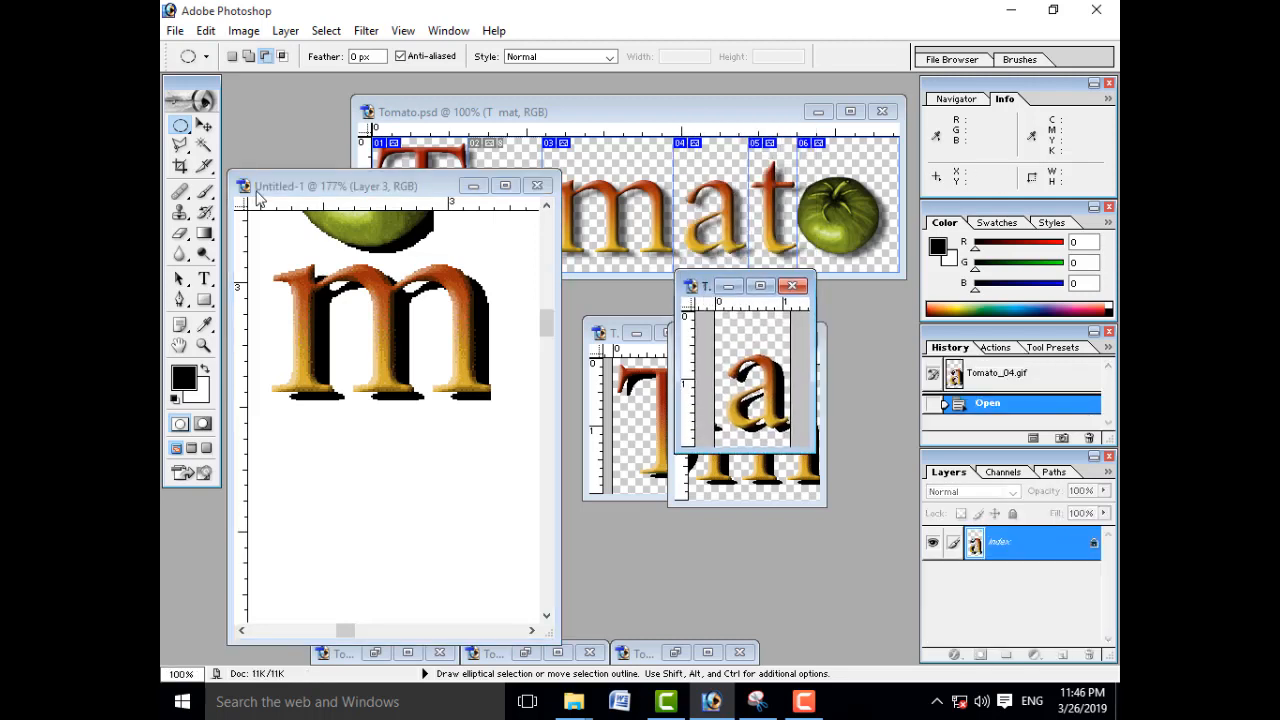
left_click(204, 125)
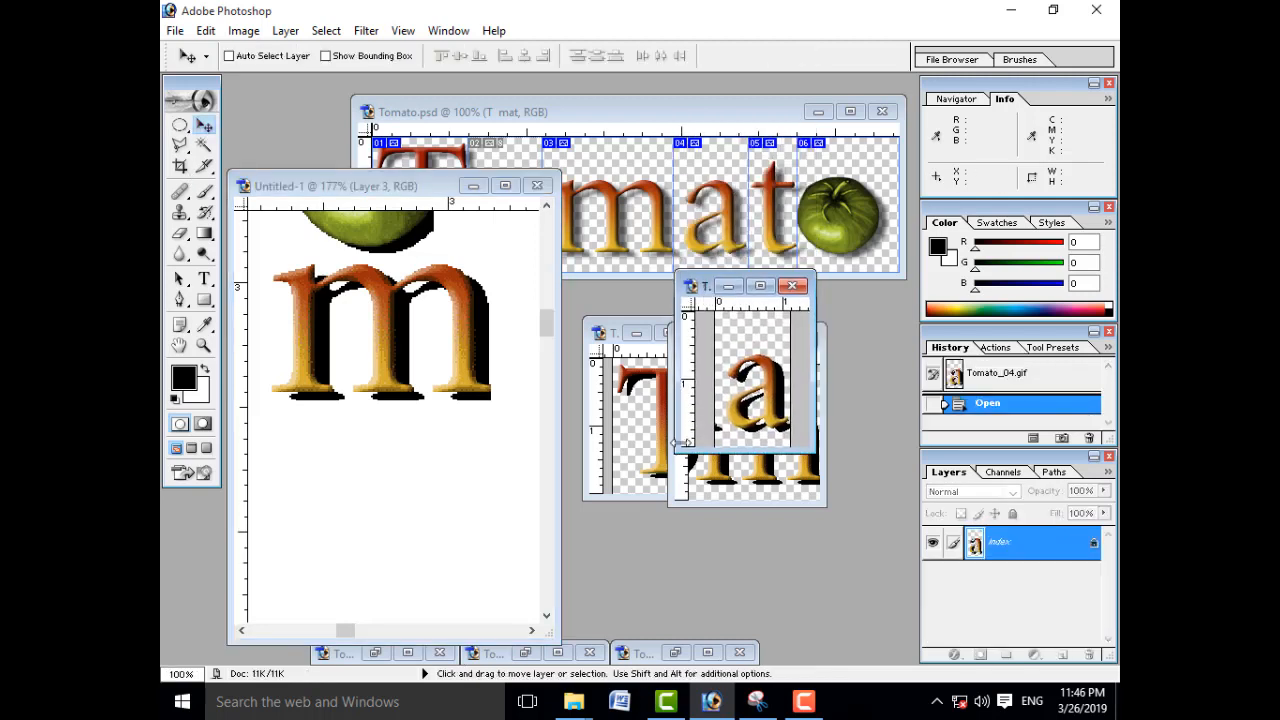
left_click(773, 394)
left_click_drag(773, 394, 415, 477)
Step: Delete the black fragment beside the a using an elliptical selection about 0.08 by 0.11 inches, and clear the selection
left_click(179, 126)
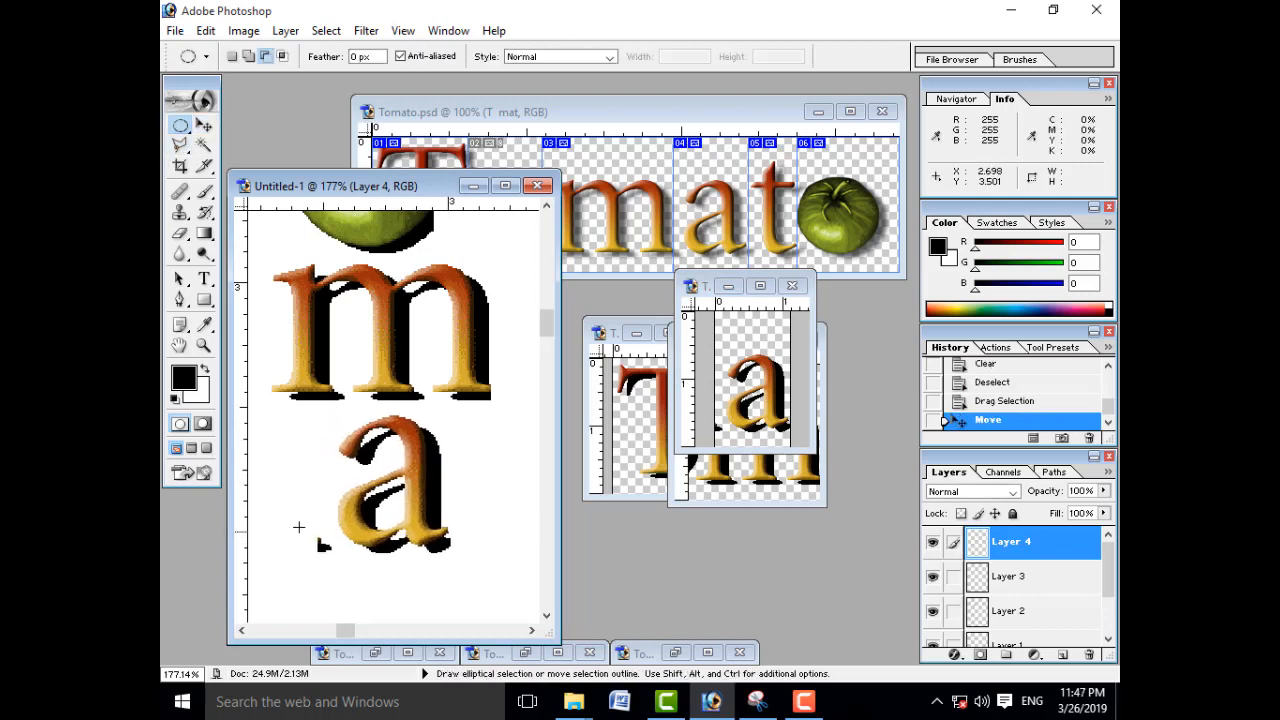
left_click_drag(300, 523, 337, 577)
key("Delete")
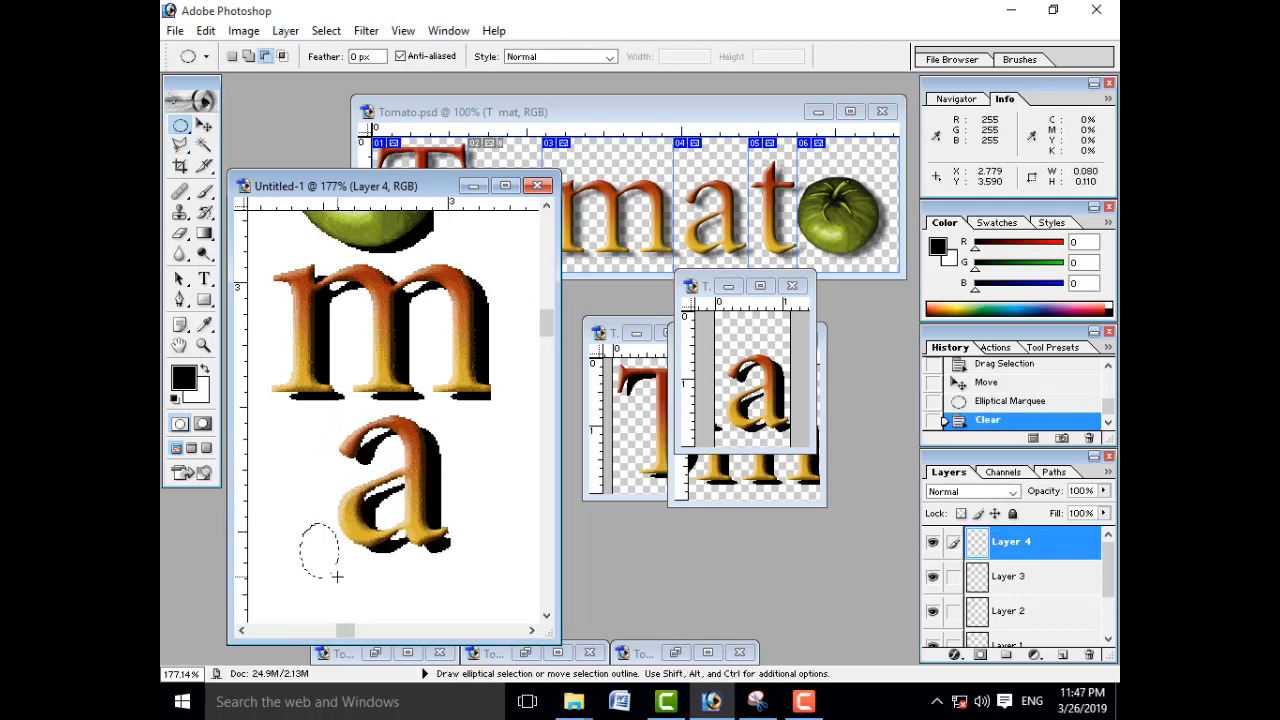
key("ctrl+d")
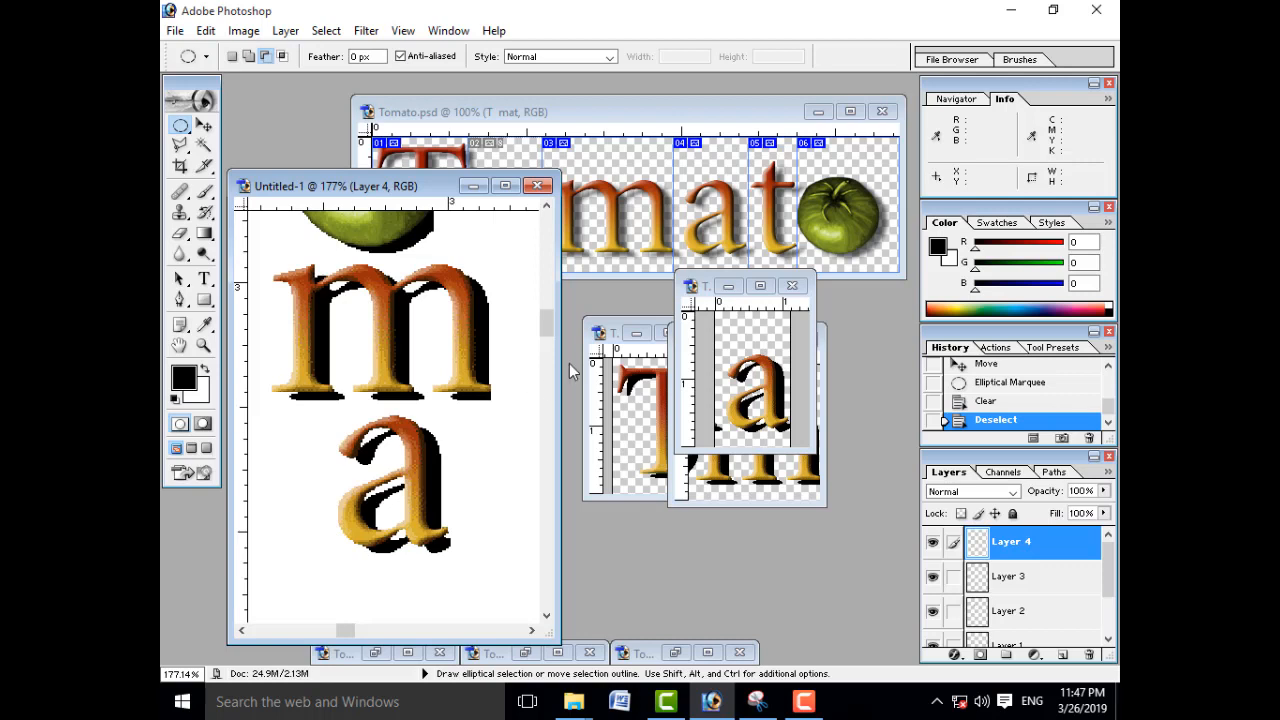
Step: Minimize the a slice, restore the small t slice, and copy its whole image into Untitled-1 directly below the a
left_click(729, 286)
left_click(372, 654)
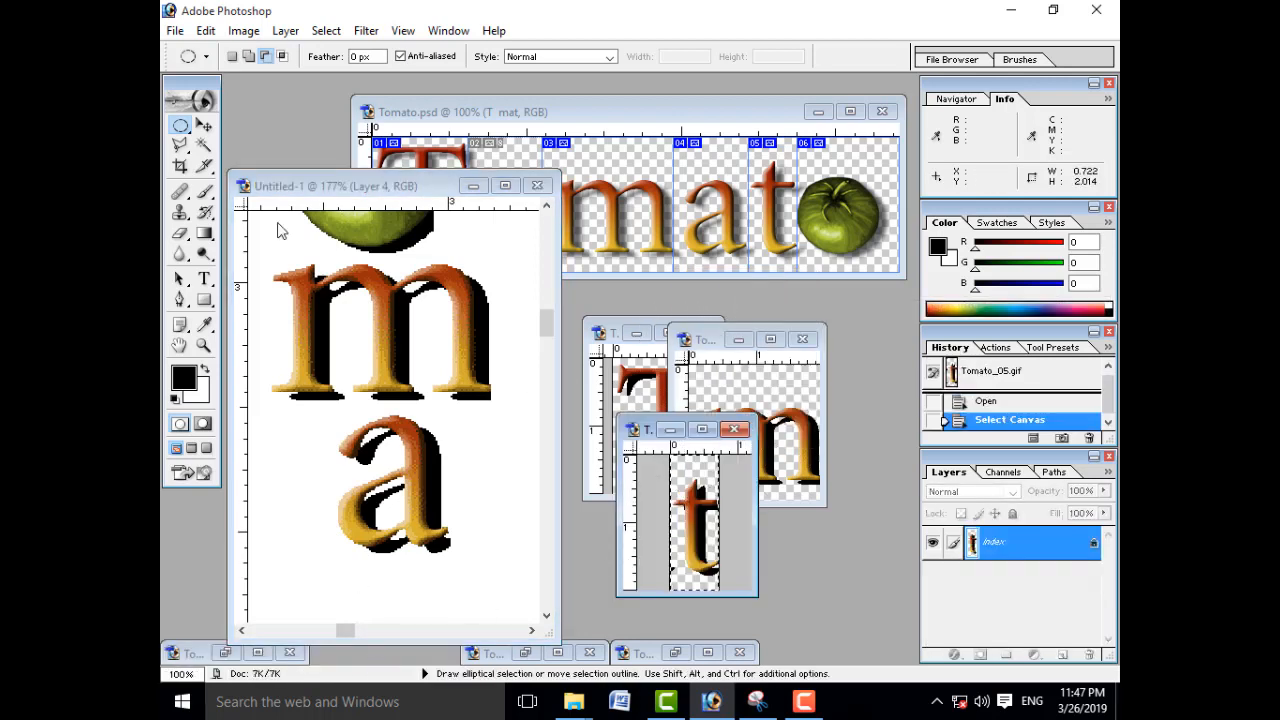
left_click(203, 125)
left_click_drag(699, 531, 452, 568)
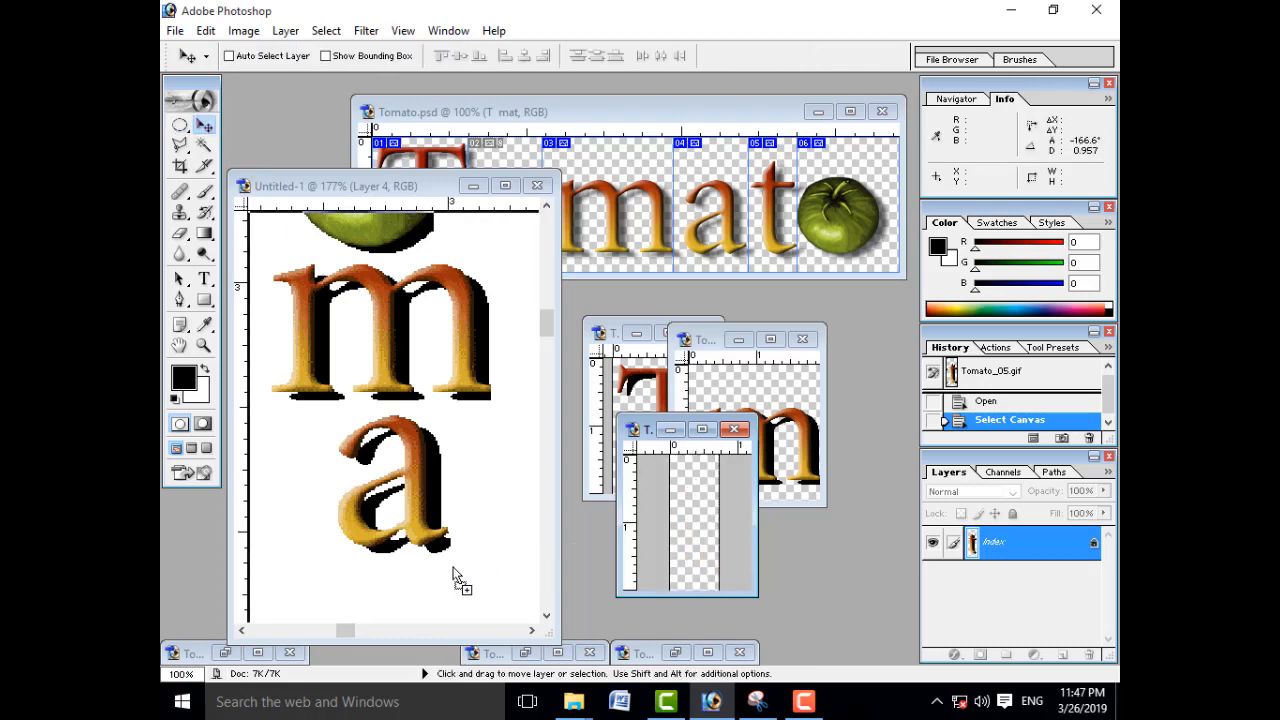
left_click_drag(362, 590, 362, 590)
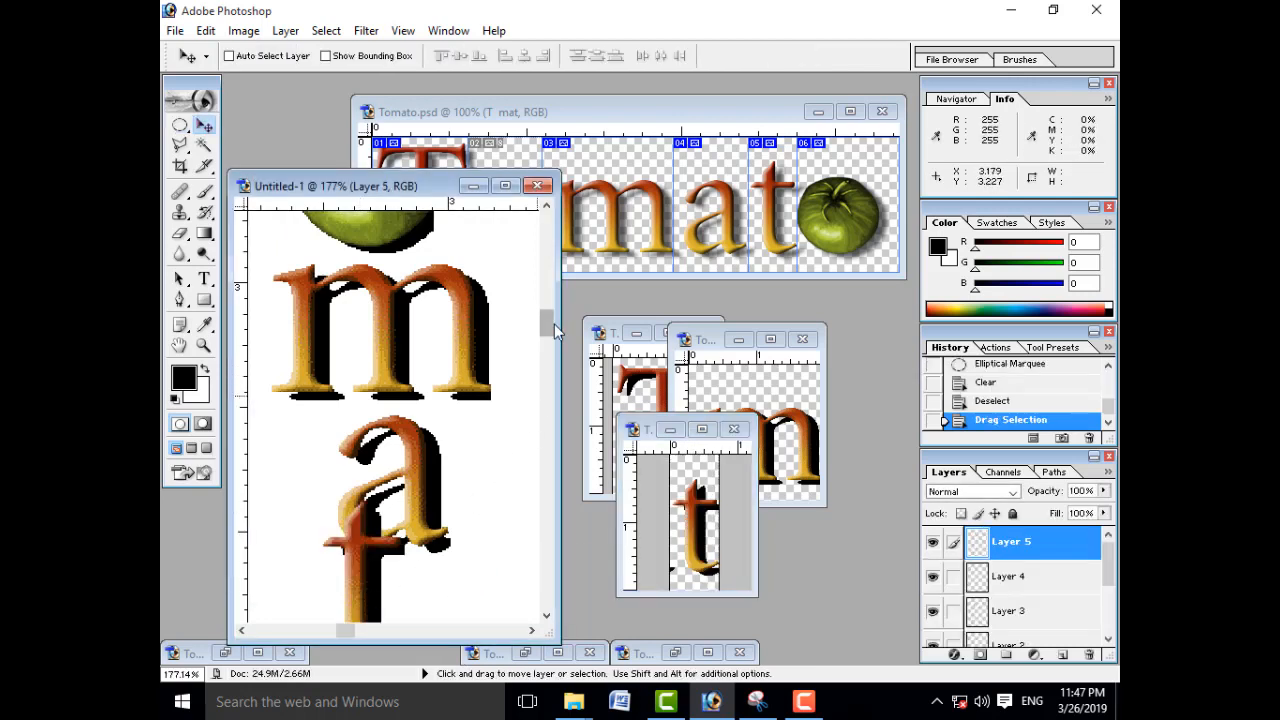
left_click_drag(545, 325, 545, 345)
left_click_drag(362, 331, 359, 462)
Step: Delete the fragment beside the small t using an elliptical selection about 0.09 by 0.15 inches, and clear the selection
left_click(180, 126)
key("Delete")
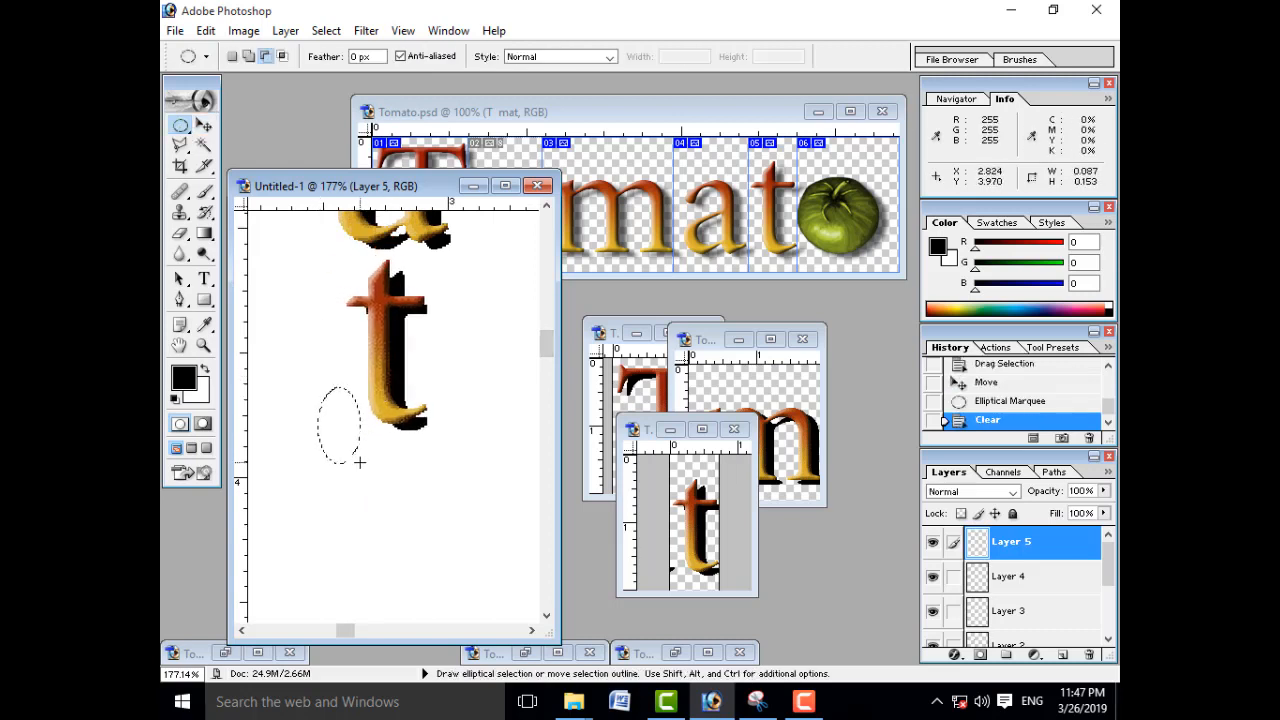
key("ctrl+d")
Step: Close the m, small t and capital T slice windows
left_click(203, 126)
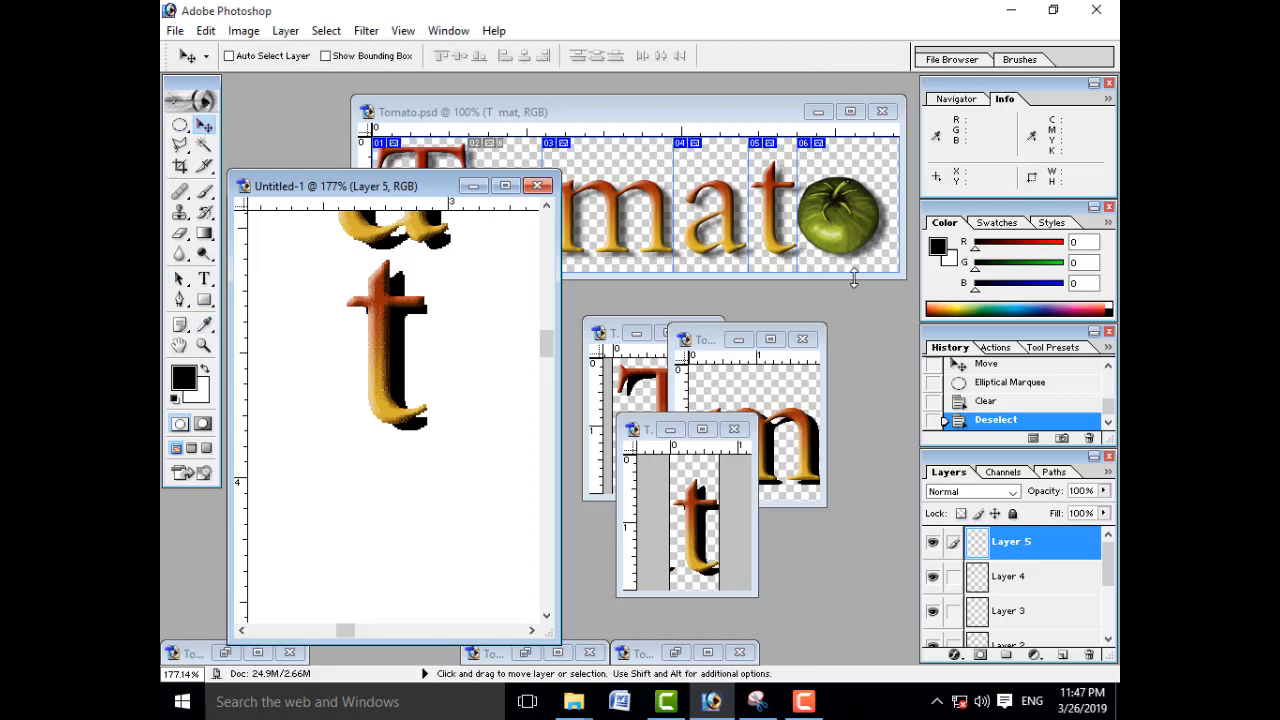
left_click(808, 425)
left_click(804, 340)
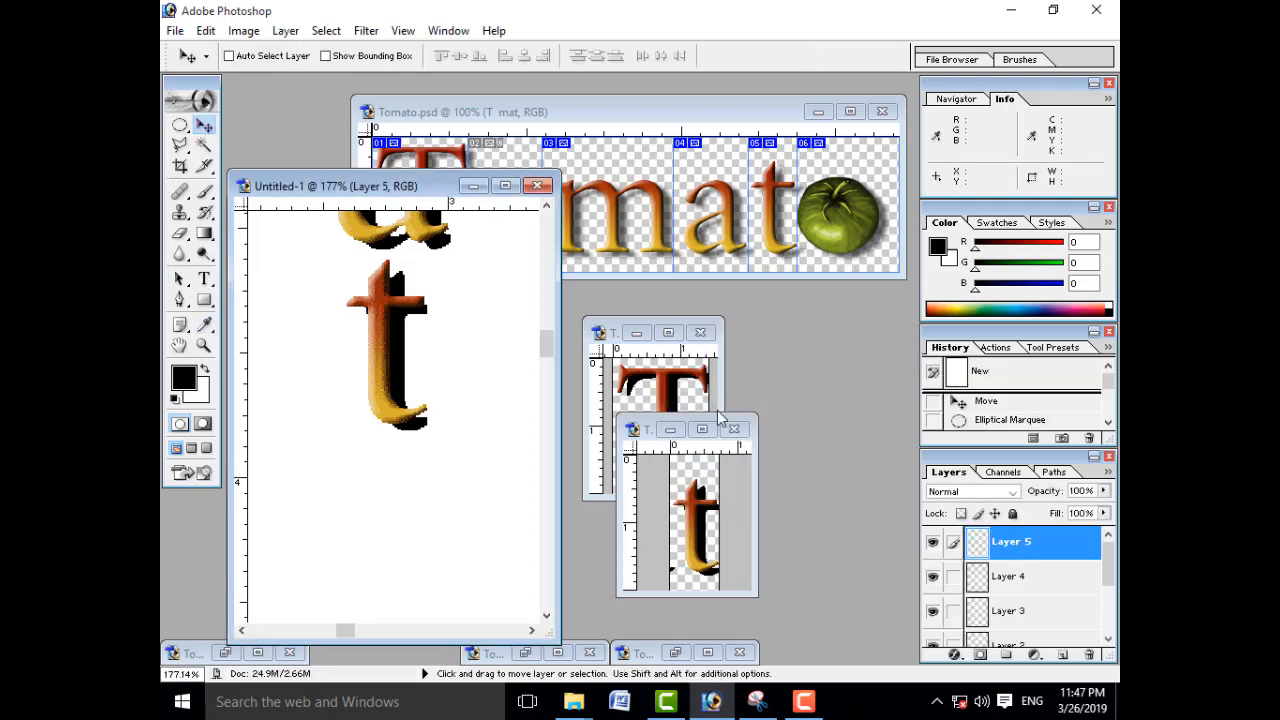
left_click(740, 429)
left_click(708, 333)
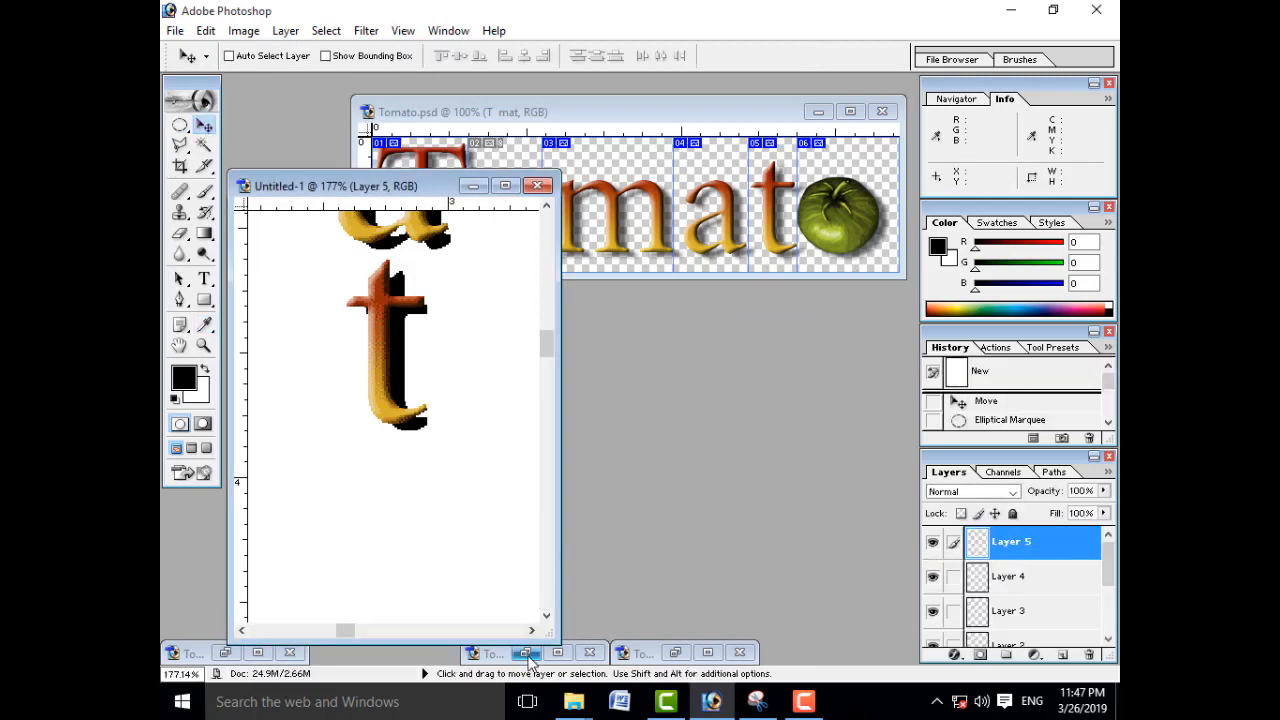
Step: Restore the Tomato_02.gif slice with the other slice windows minimized, and copy its green tomato below the small t in Untitled-1
left_click(525, 652)
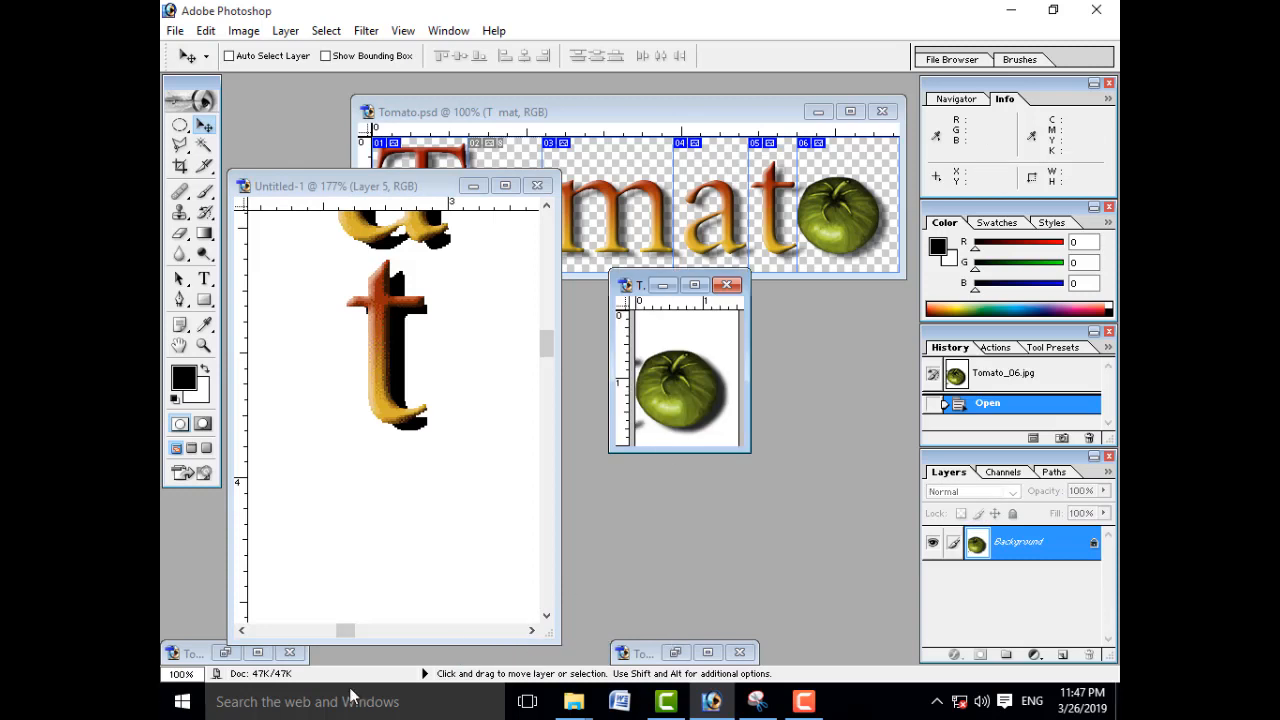
left_click(225, 652)
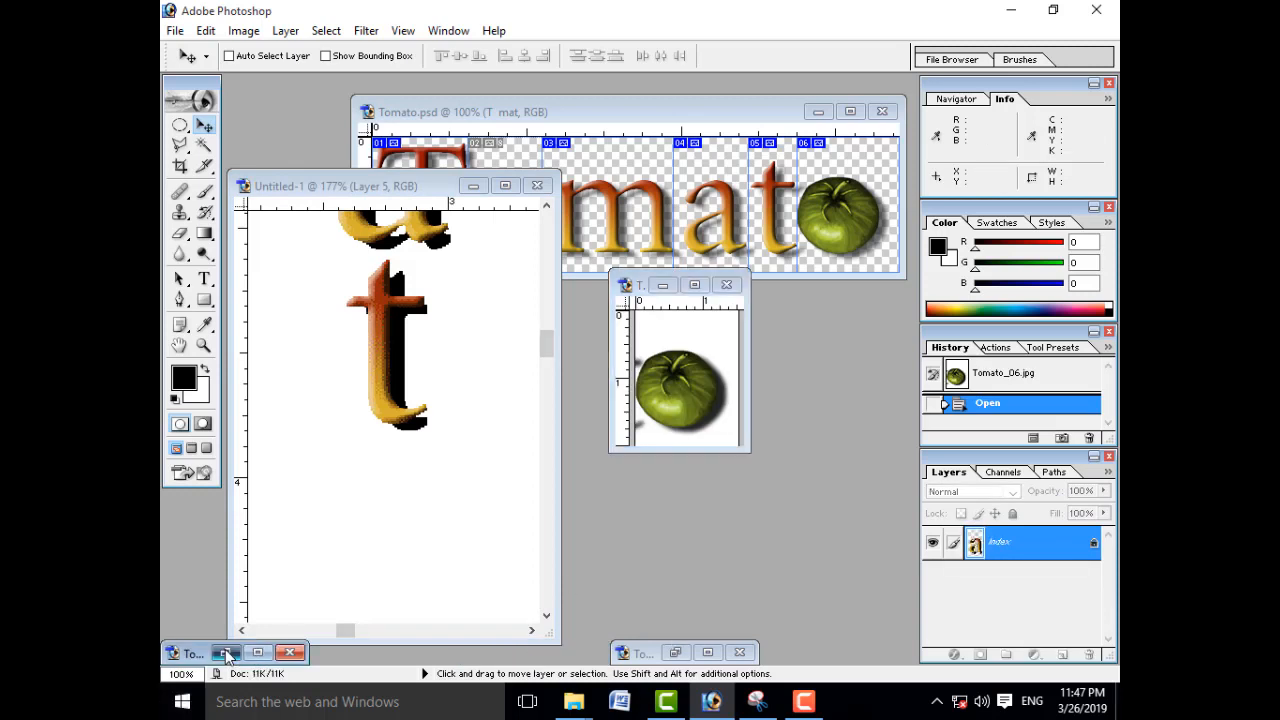
left_click(668, 653)
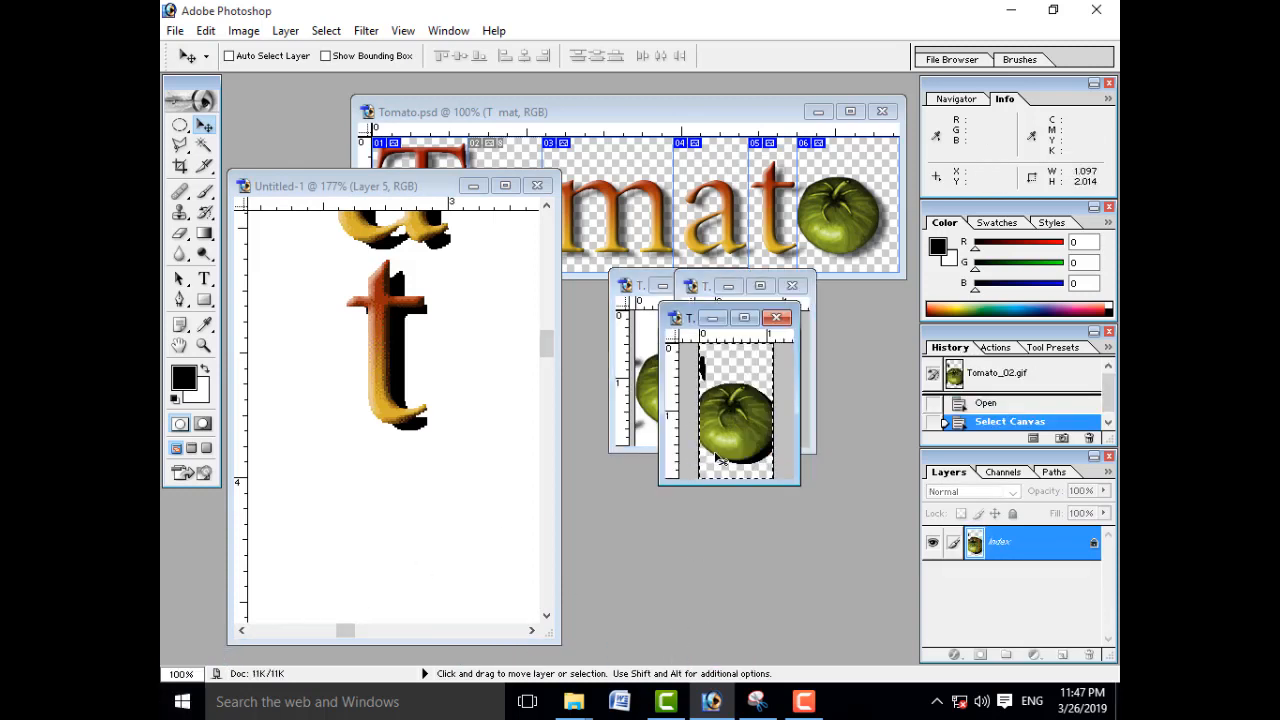
left_click(662, 286)
left_click(728, 286)
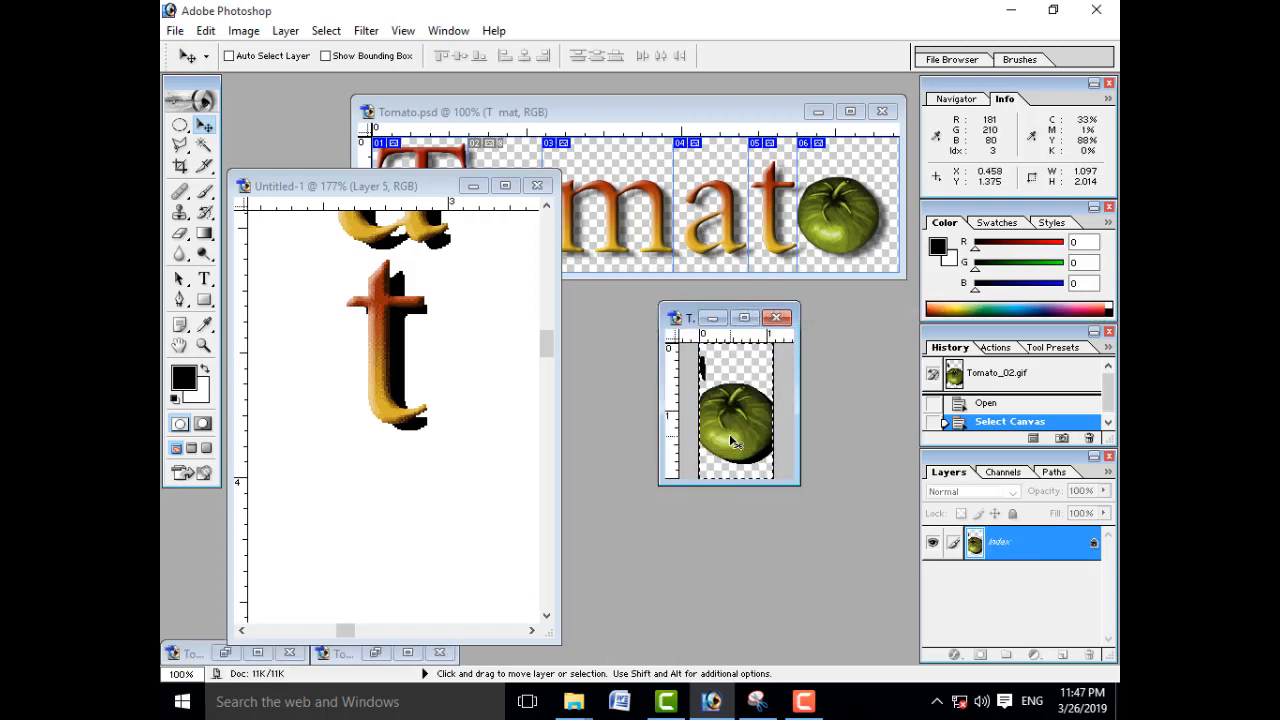
left_click_drag(655, 449, 401, 545)
Step: Delete the black fragment above the last tomato using an elliptical selection about 0.09 by 0.13 inches, and clear the selection
left_click(179, 126)
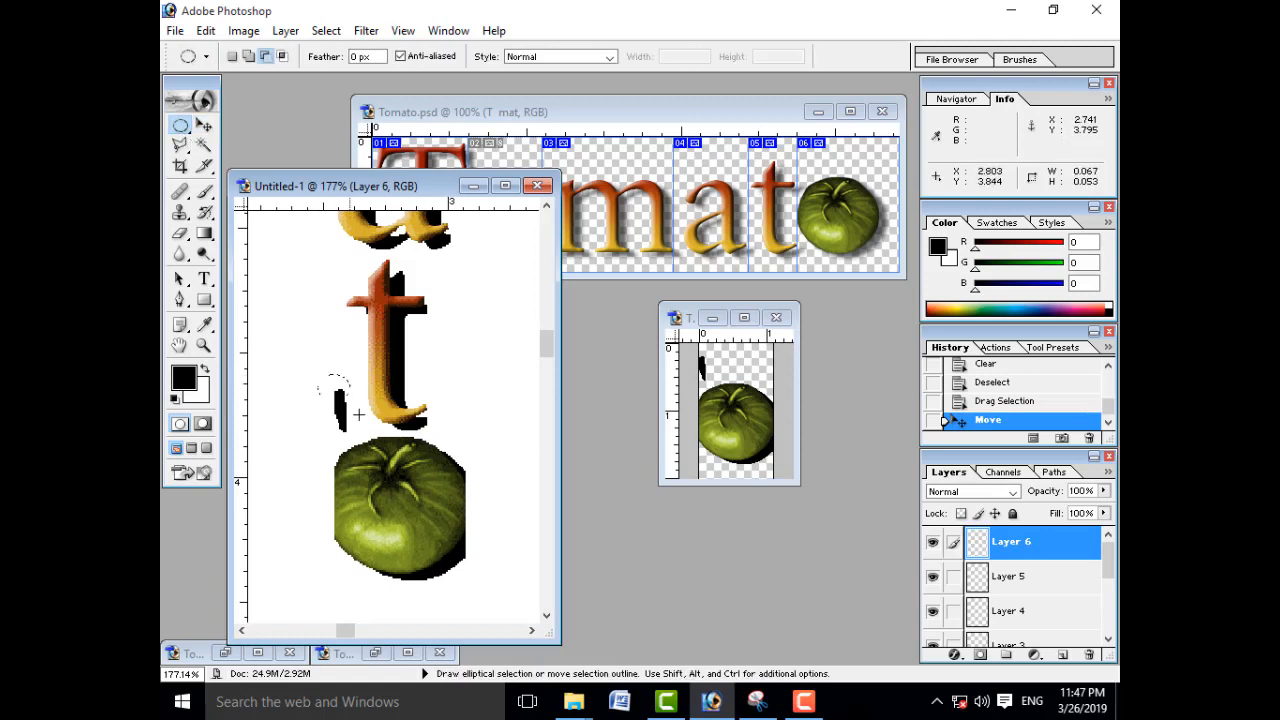
left_click_drag(319, 376, 362, 441)
key("Delete")
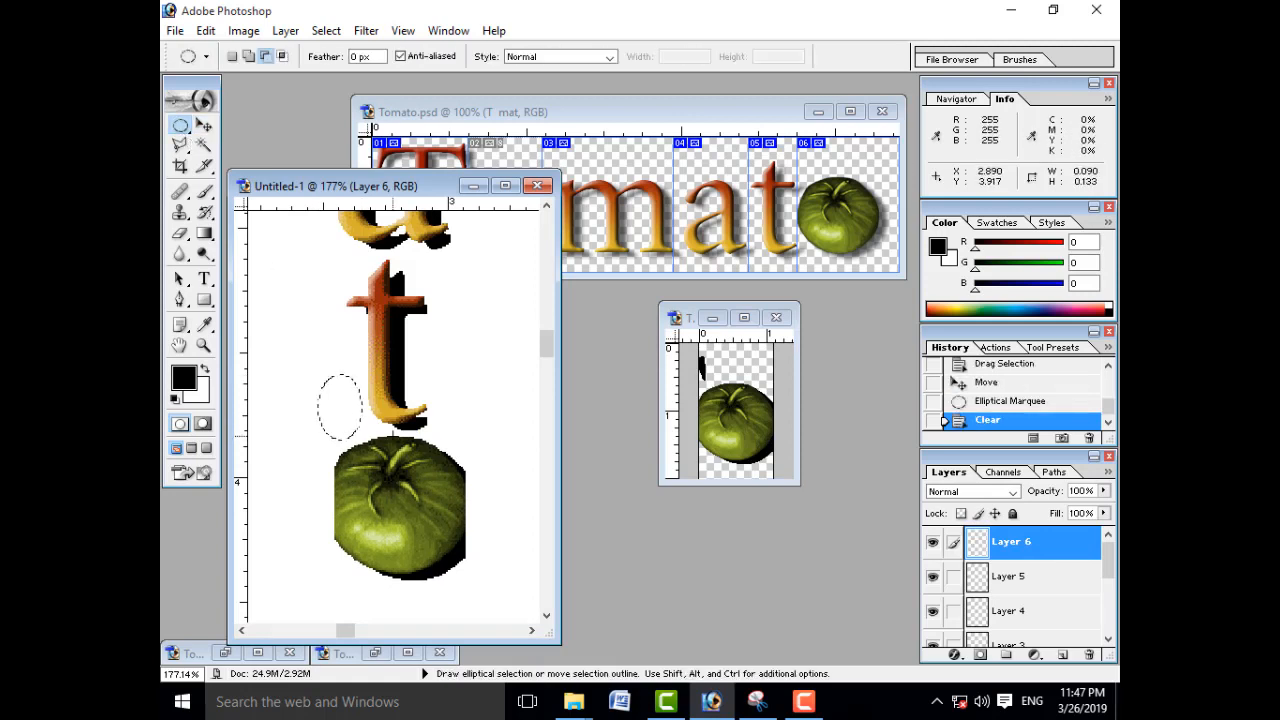
key("ctrl+d")
Step: Show Untitled-1 in full screen mode and zoom in to view the whole vertical Tomato word
key("f")
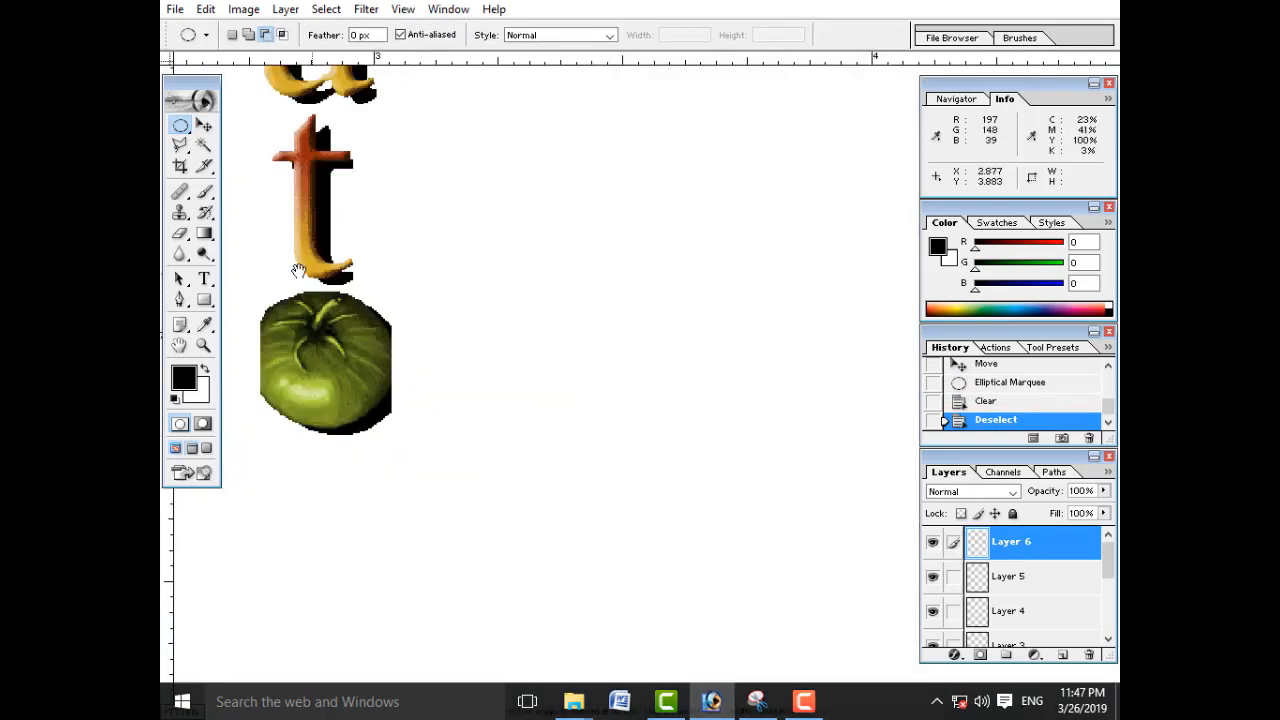
left_click_drag(293, 222, 484, 434)
key("ctrl+0")
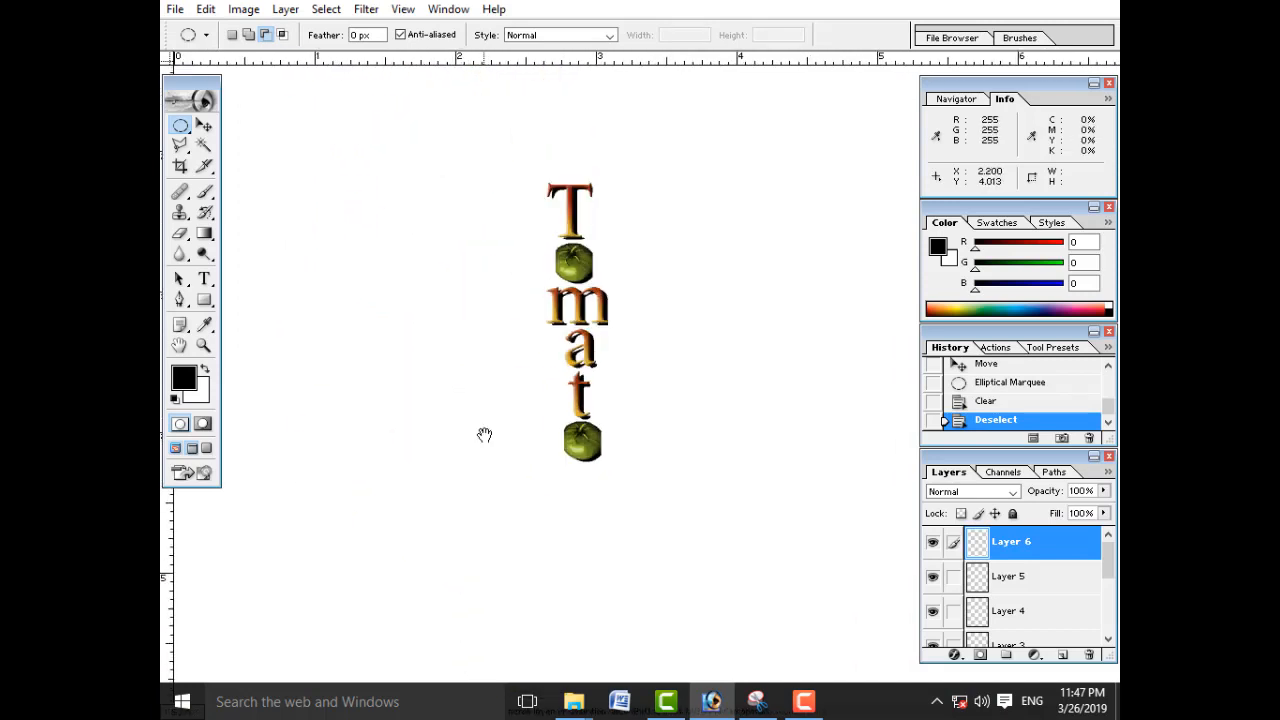
left_click_drag(528, 145, 651, 520)
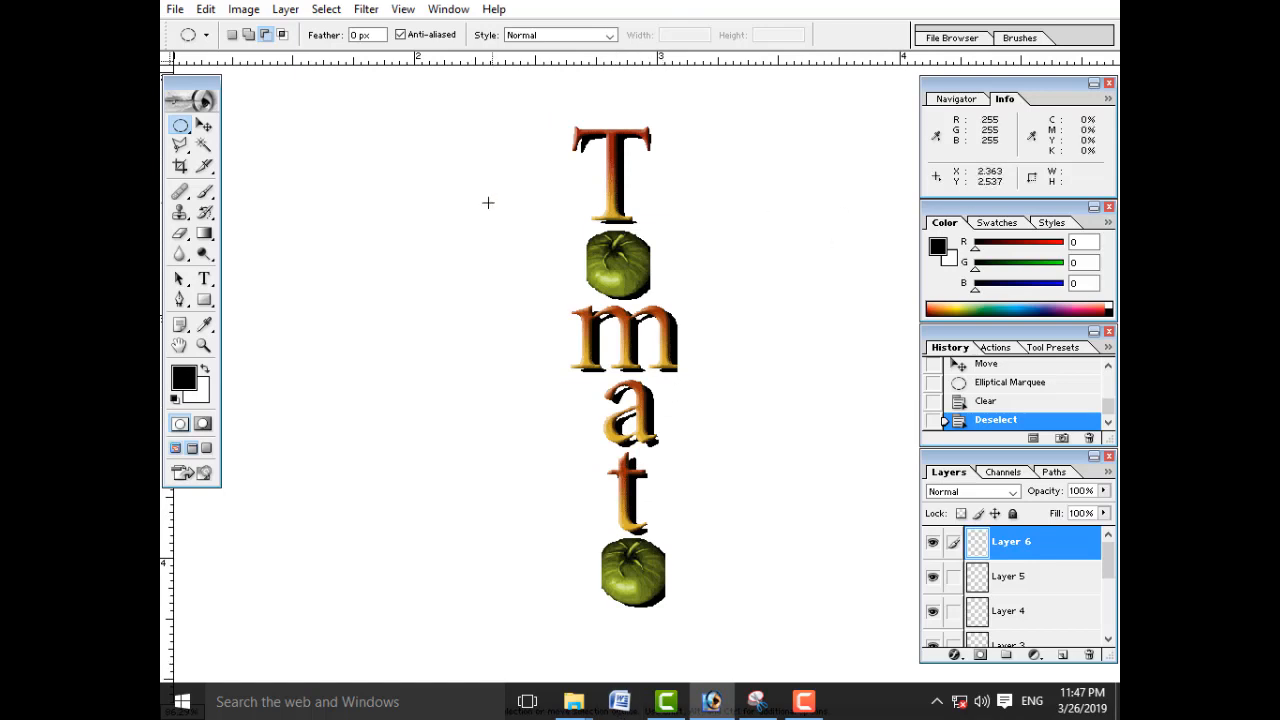
Step: Return Untitled-1 to a standard window, shrink it around the vertical word at 66.7% zoom, and close the tomato slice window
key("f")
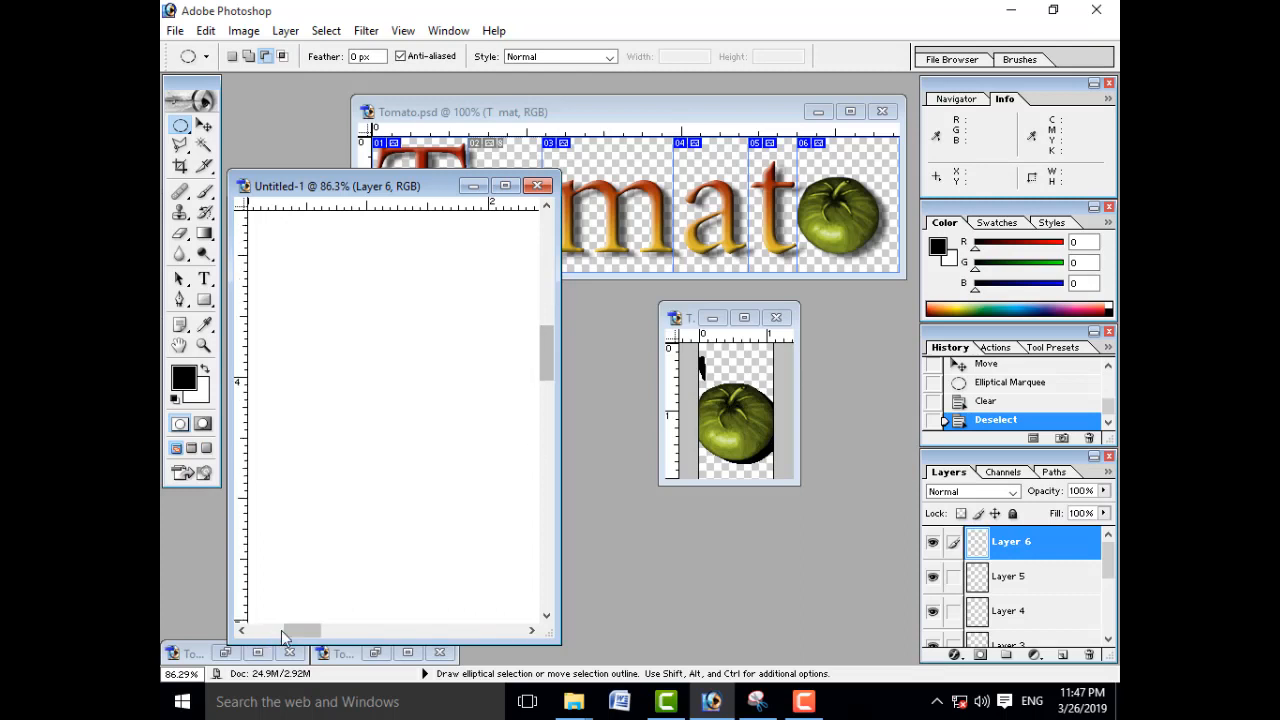
left_click_drag(281, 630, 324, 630)
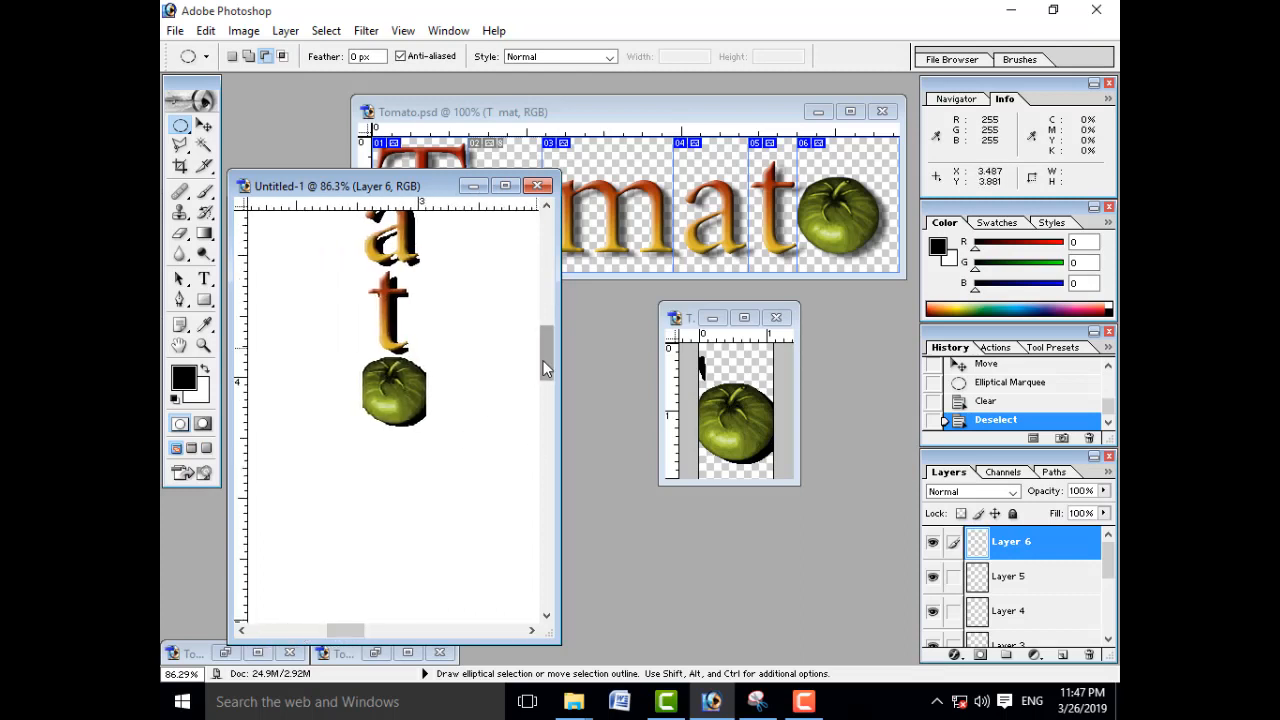
left_click_drag(543, 360, 543, 330)
key("ctrl+minus")
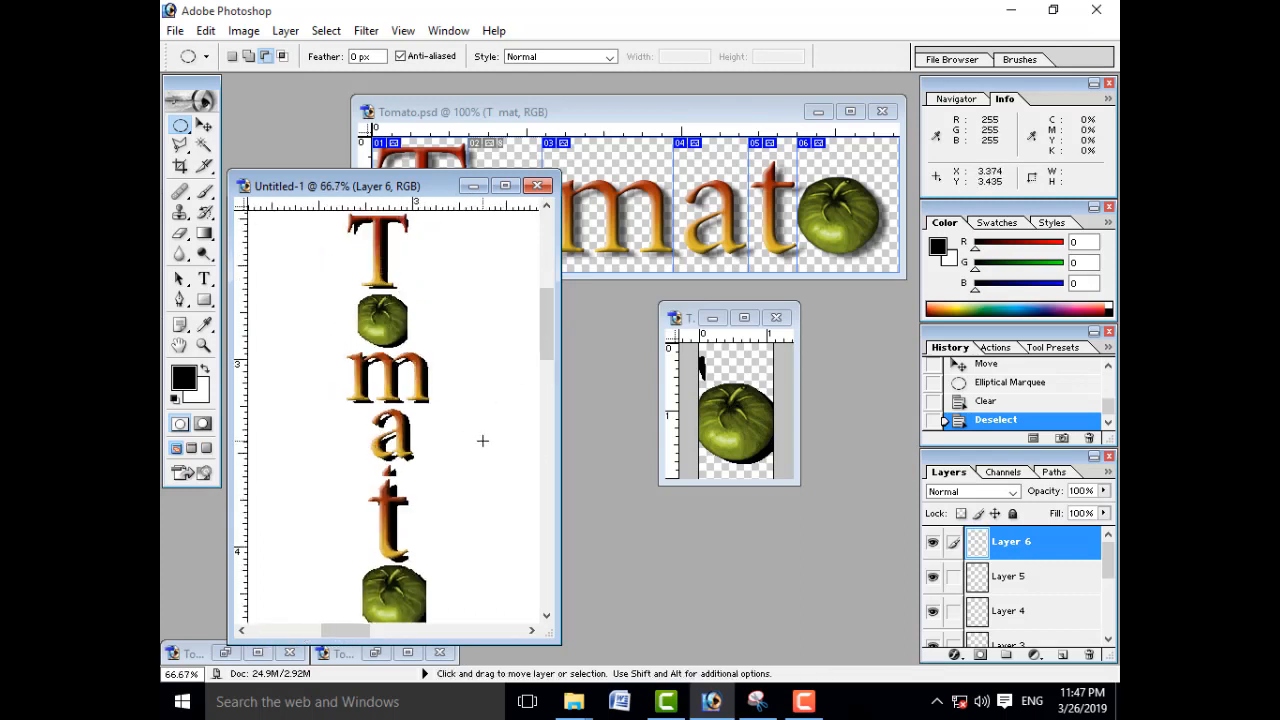
left_click(777, 318)
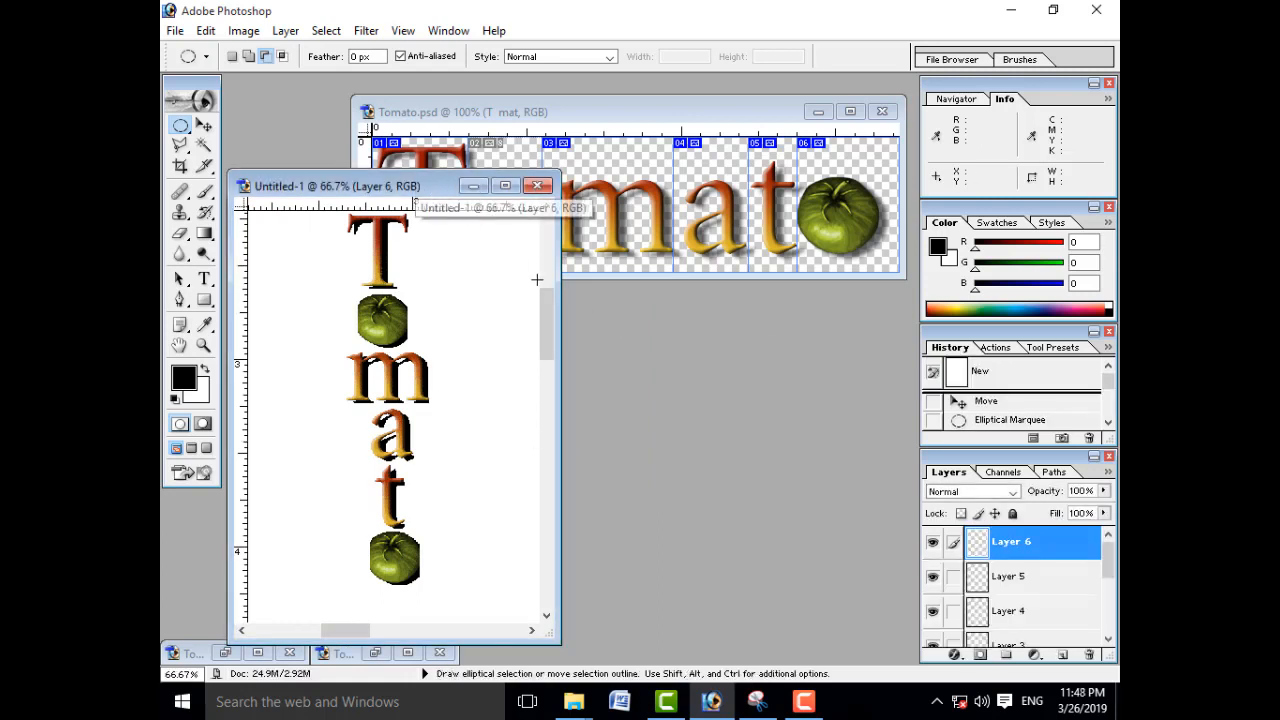
left_click_drag(550, 631, 492, 612)
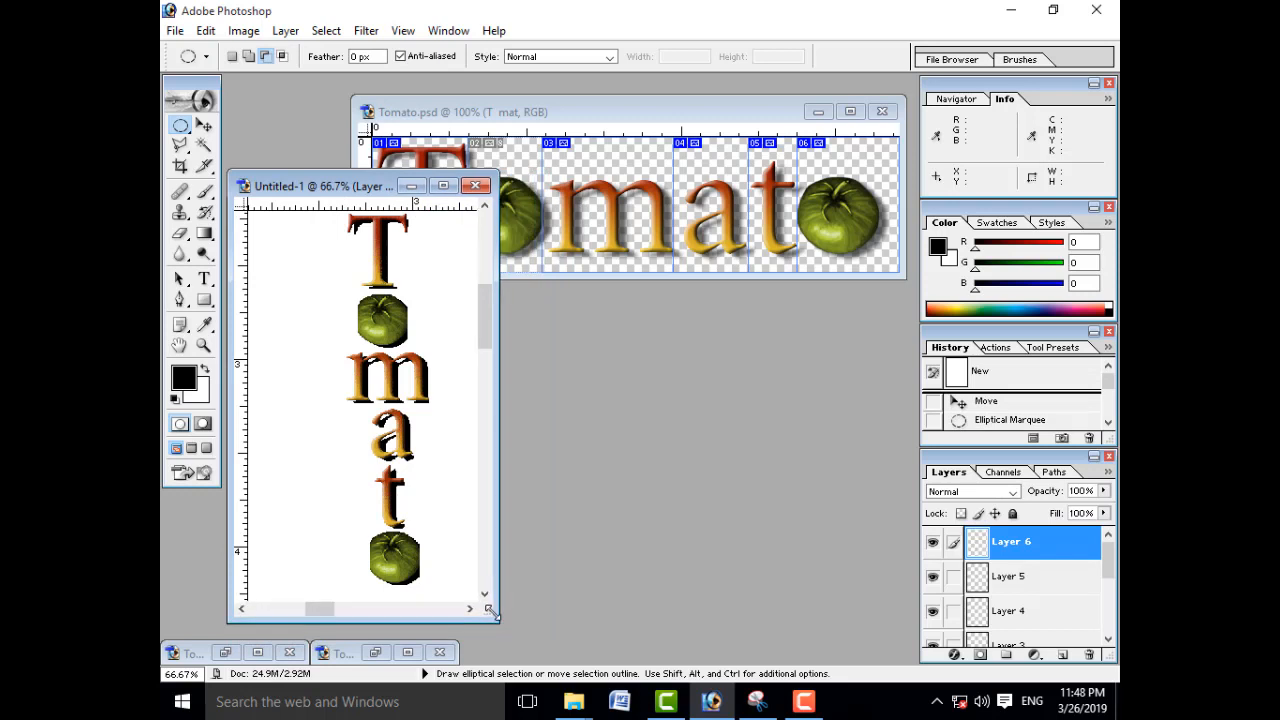
Step: Place the Tomato.psd window beside Untitled-1 and close the Info, Color and History palettes
left_click(571, 108)
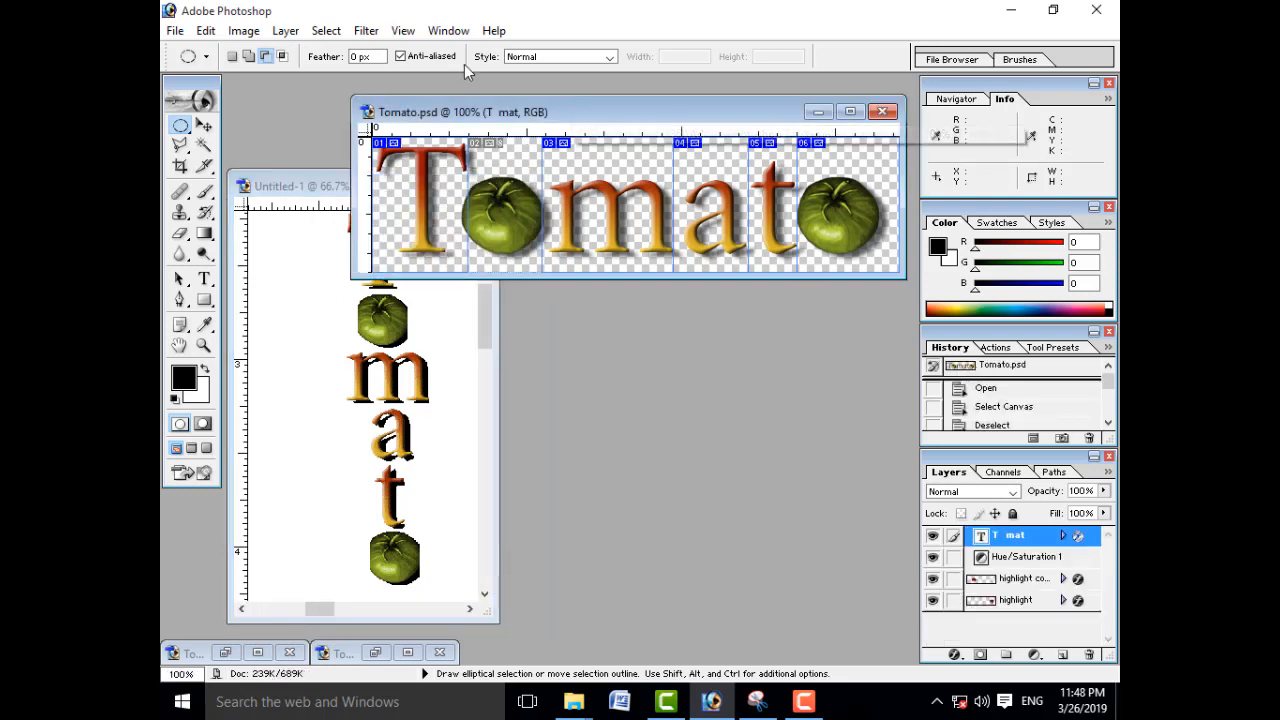
left_click_drag(483, 117, 551, 115)
left_click(1109, 84)
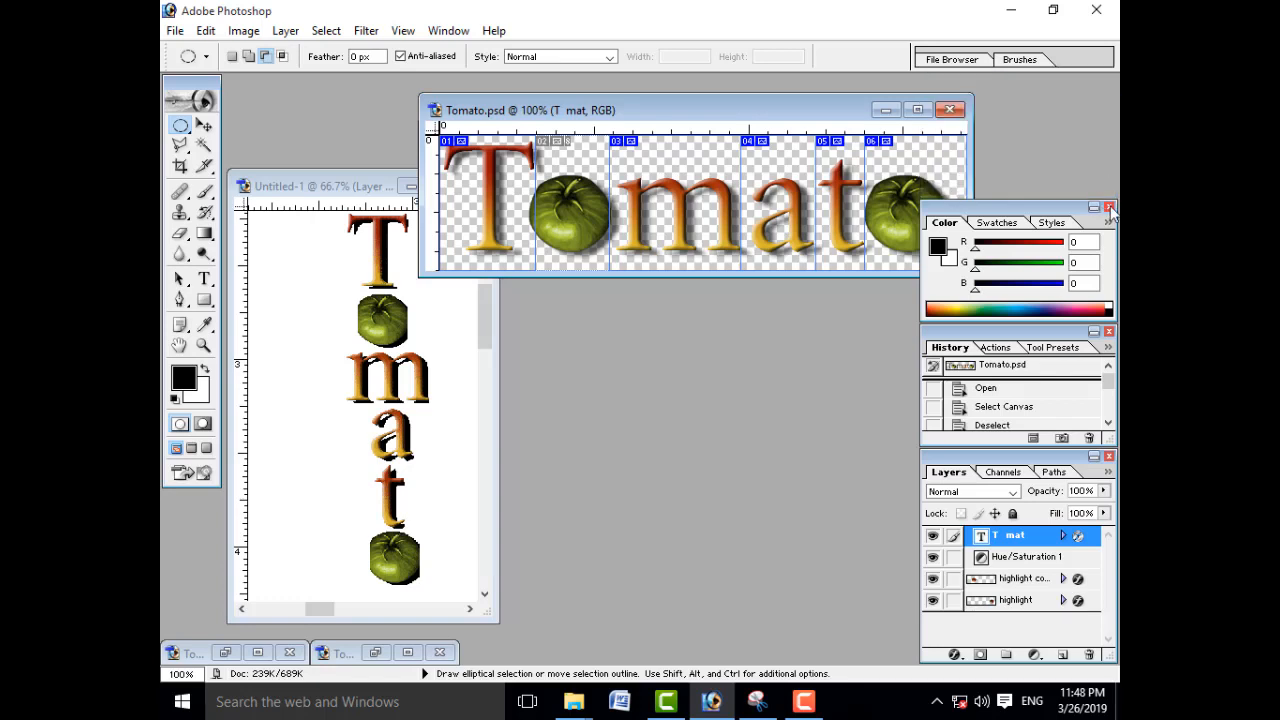
left_click(1109, 207)
left_click(1109, 333)
left_click_drag(748, 108, 819, 184)
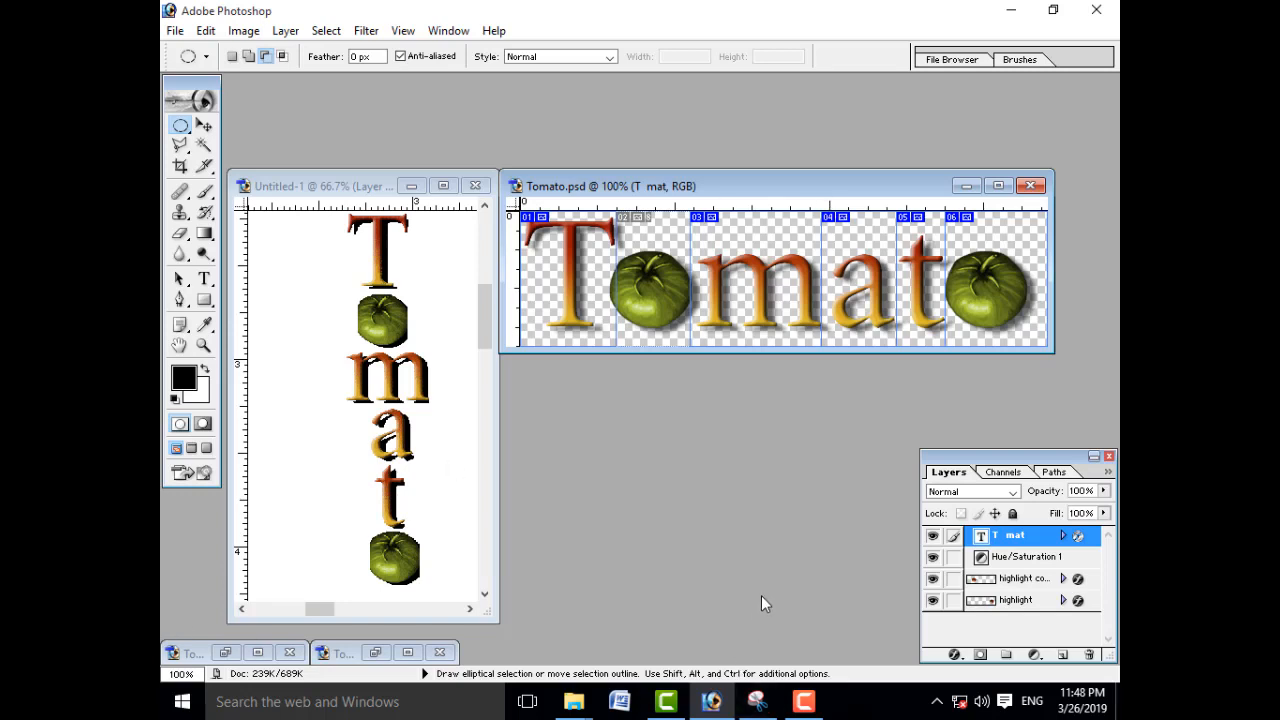
Step: Activate the Healing Brush and close all open documents without saving
key("j")
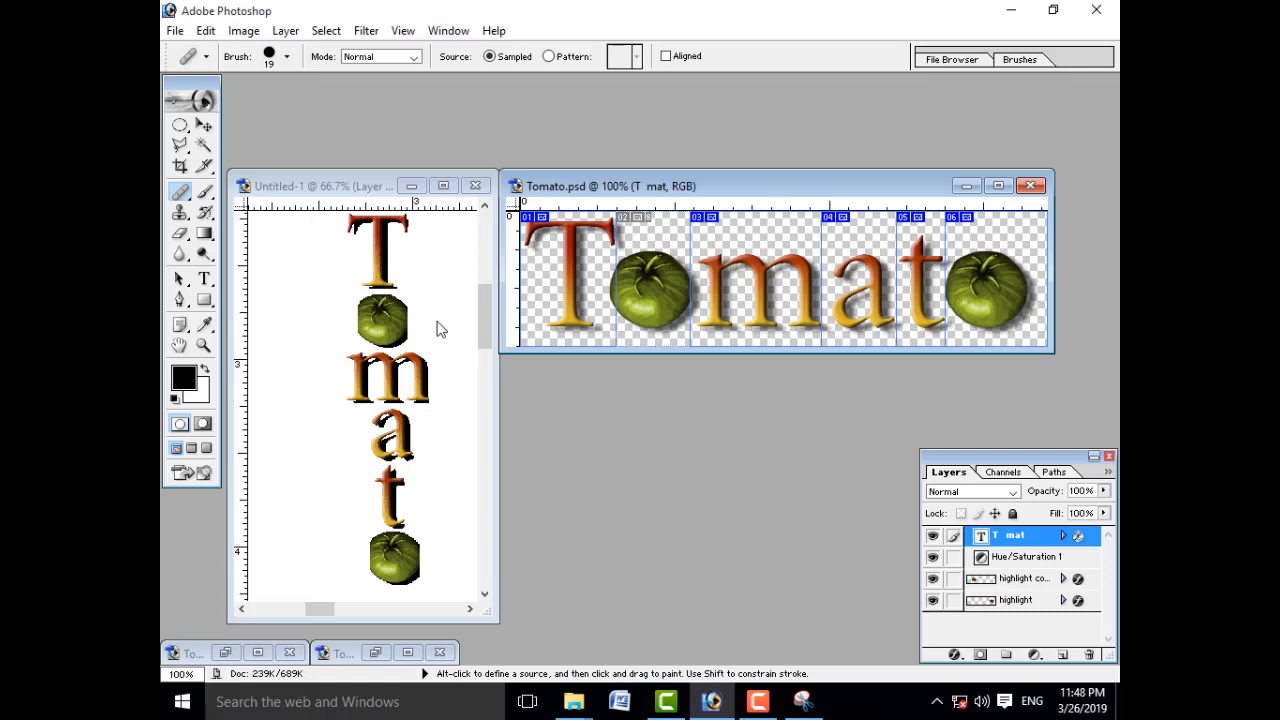
left_click(182, 192)
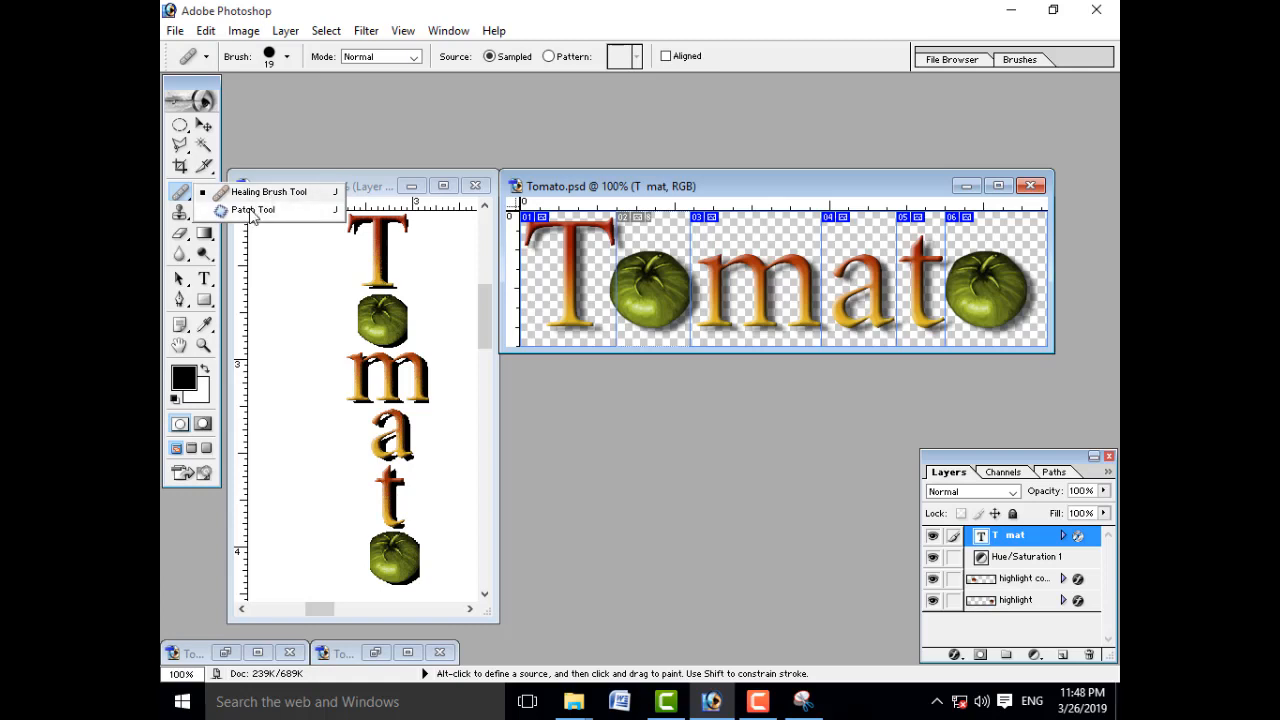
left_click(475, 185)
left_click(646, 283)
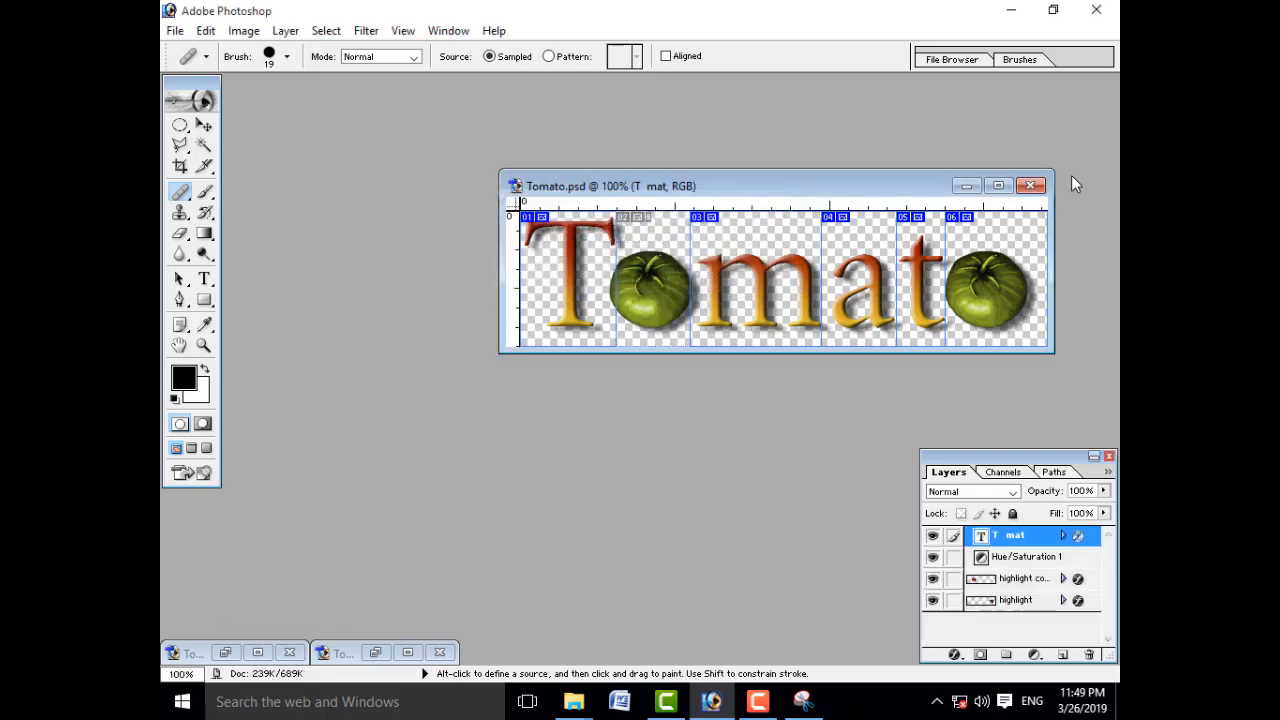
left_click(1038, 188)
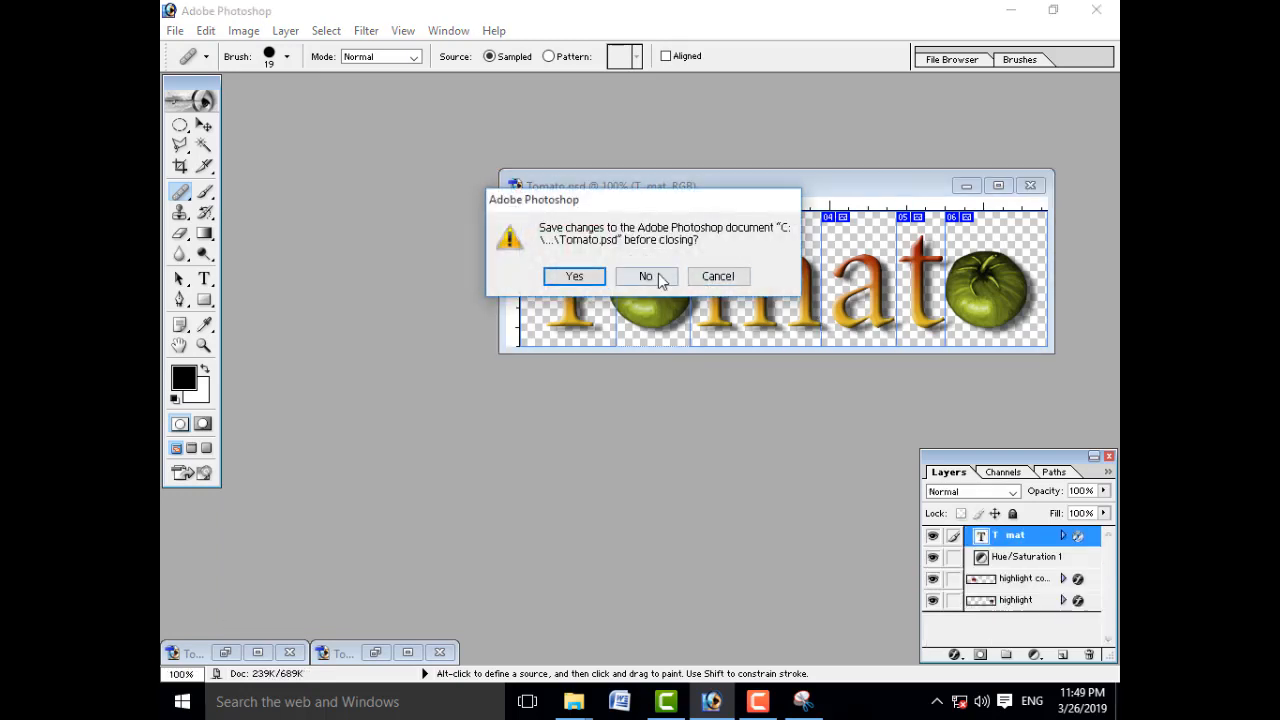
left_click(646, 276)
left_click(442, 653)
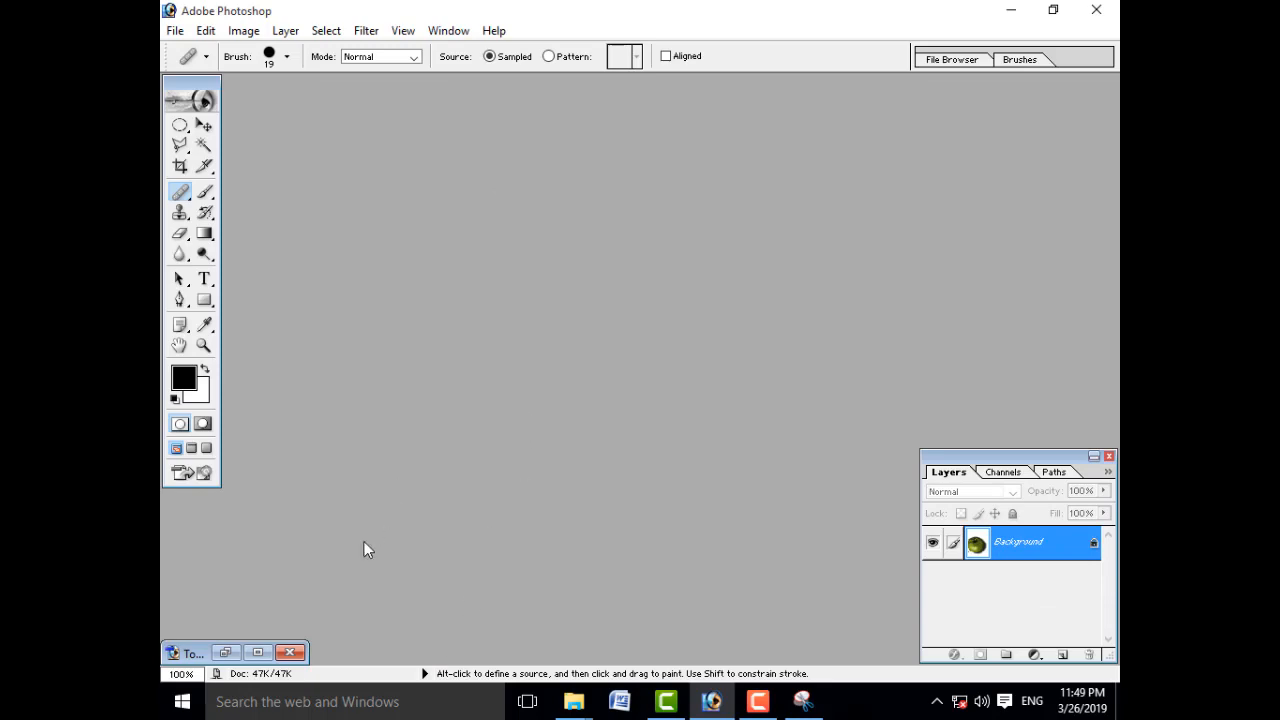
left_click(291, 653)
Step: Open the image 4.psd from the Computer Picture folder on Local Disk (E:)
double_click(492, 259)
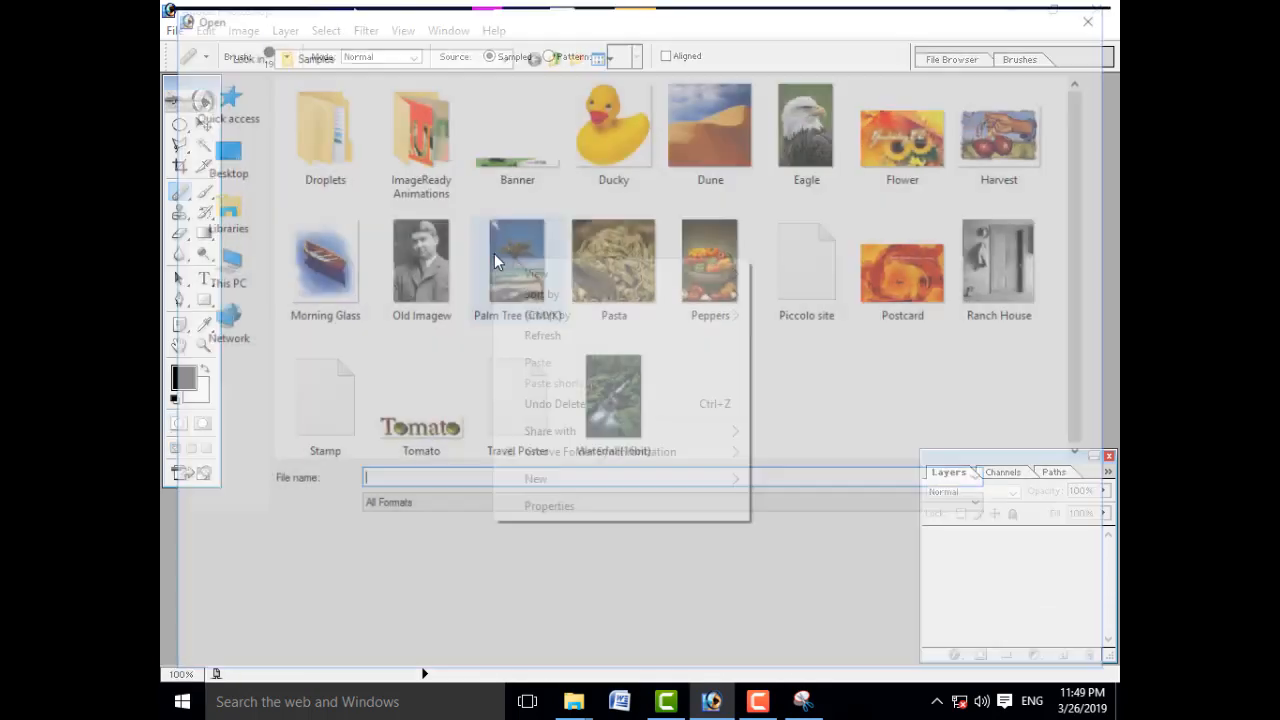
right_click(493, 261)
left_click(222, 262)
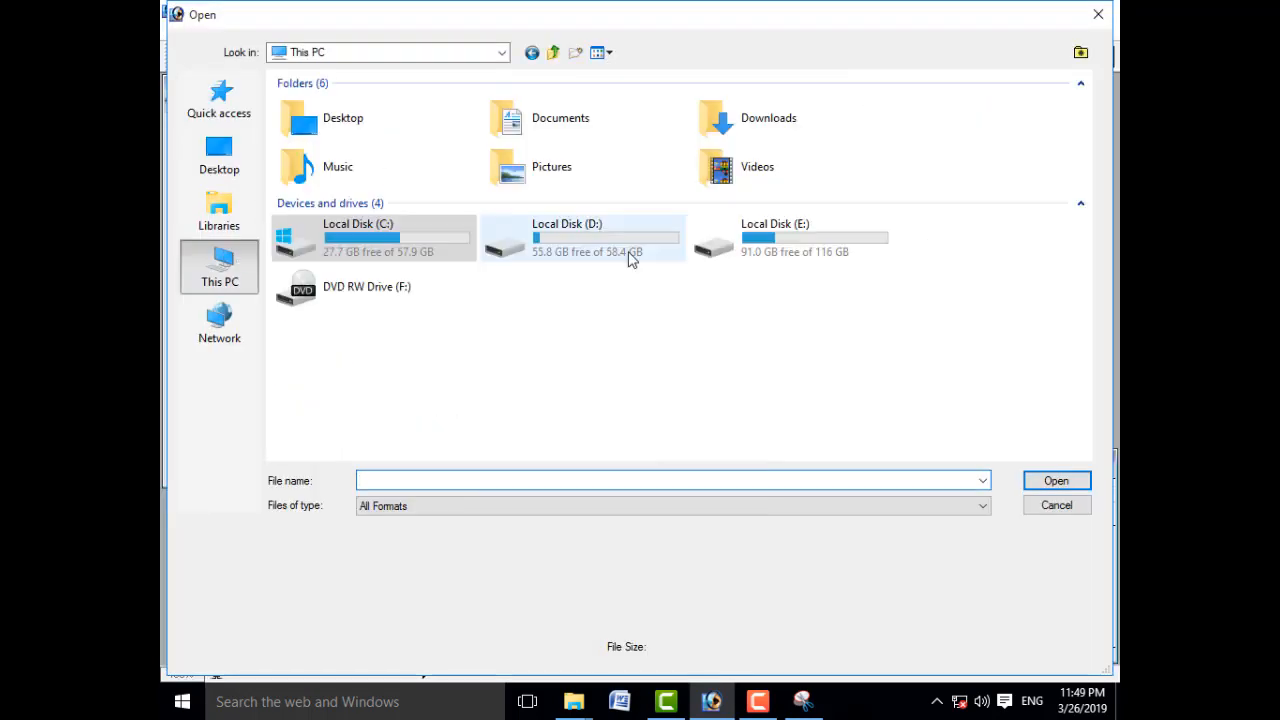
double_click(789, 243)
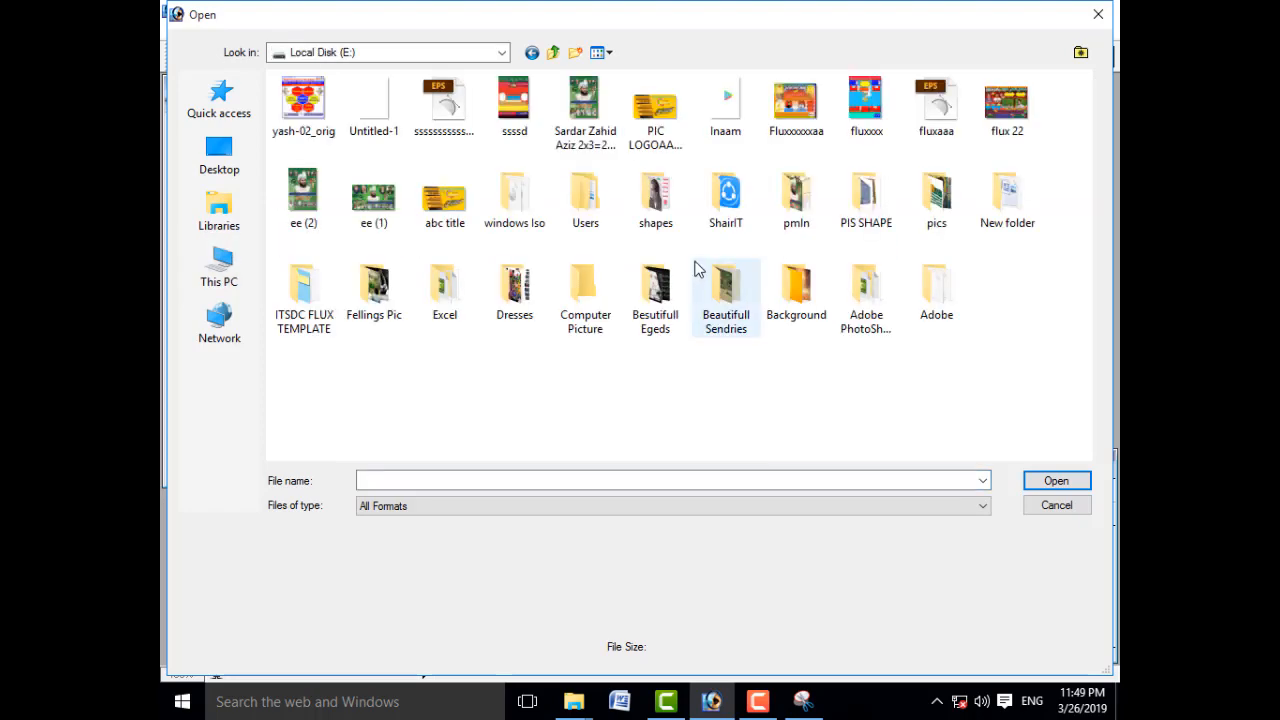
double_click(568, 302)
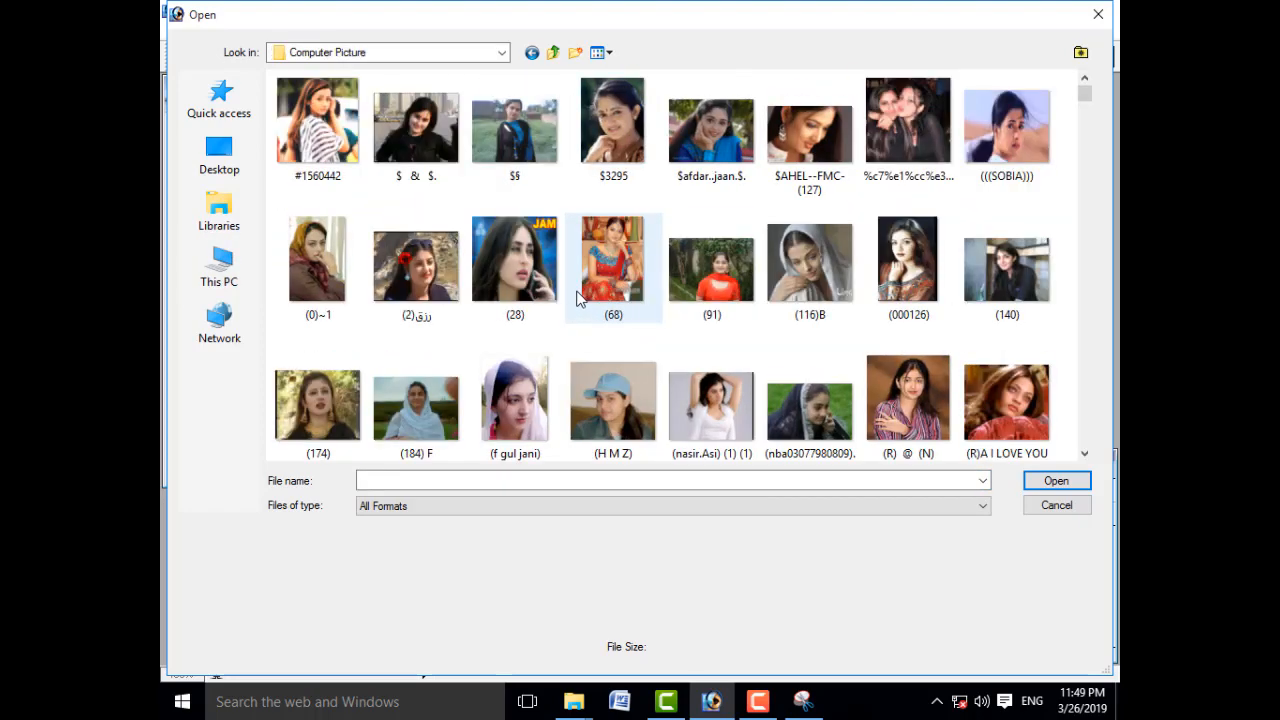
scroll(610, 354, "down", 5)
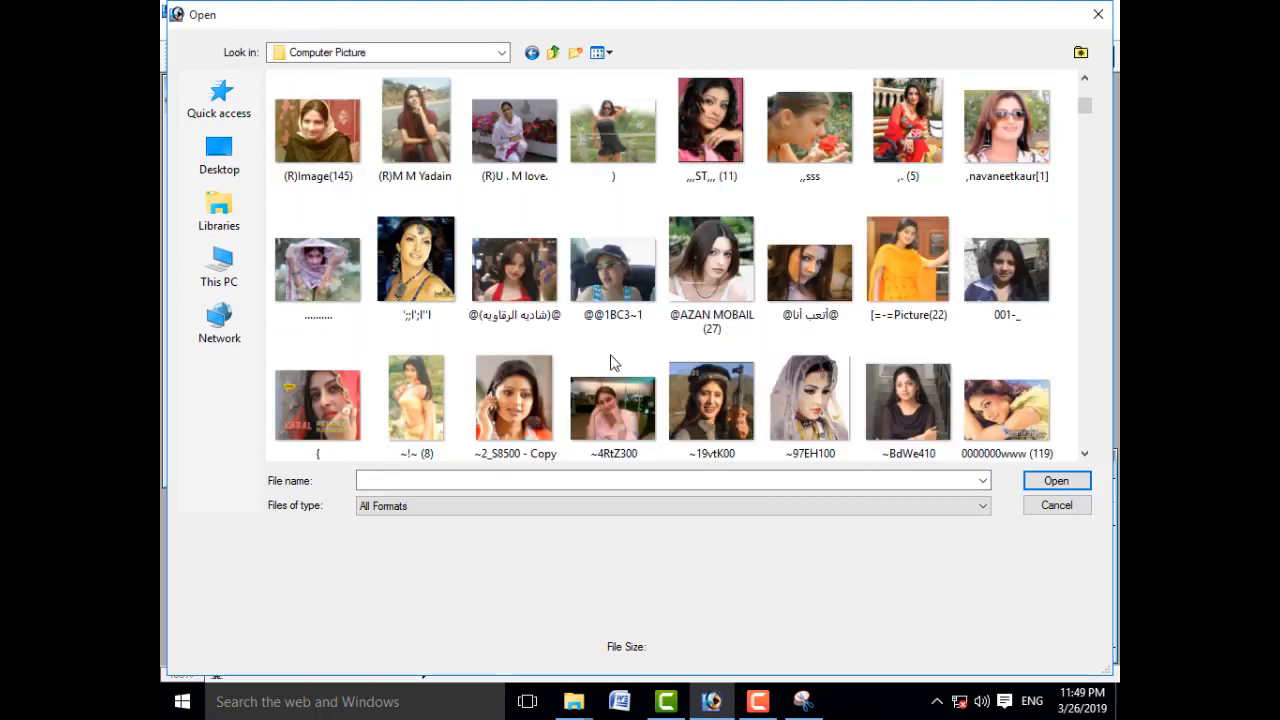
scroll(612, 362, "down", 15)
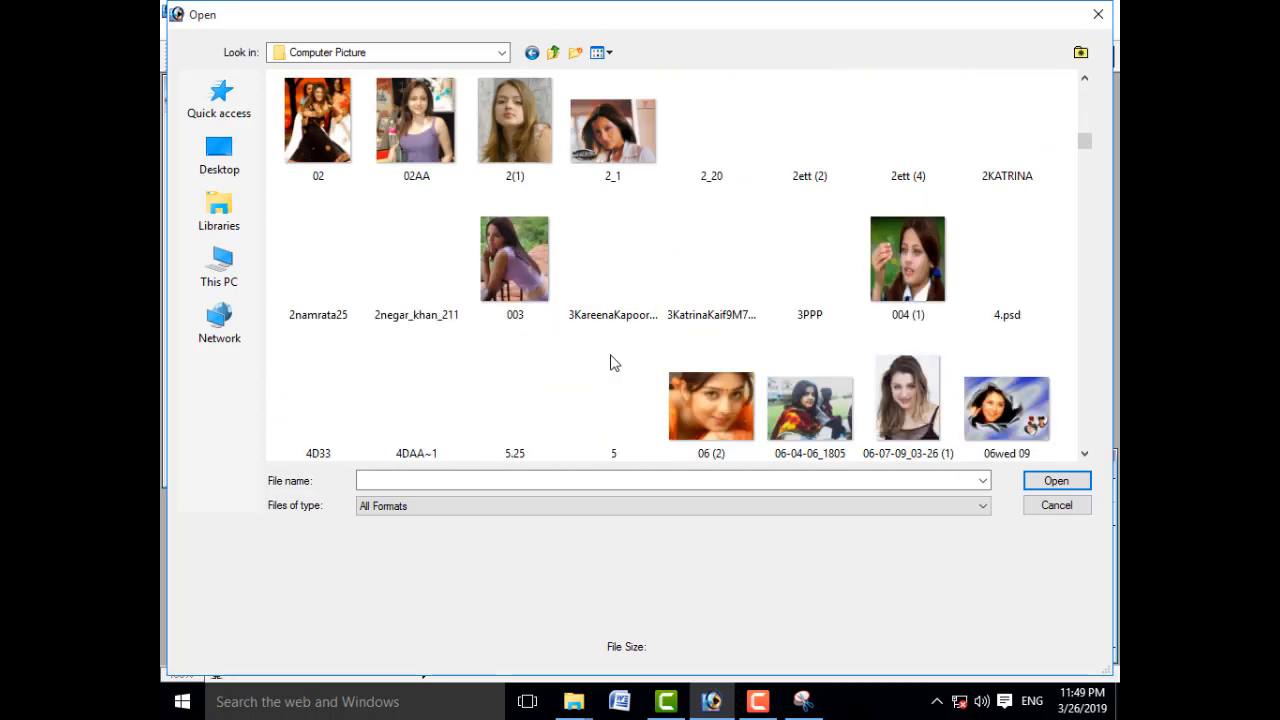
scroll(612, 362, "down", 1)
scroll(612, 362, "up", 1)
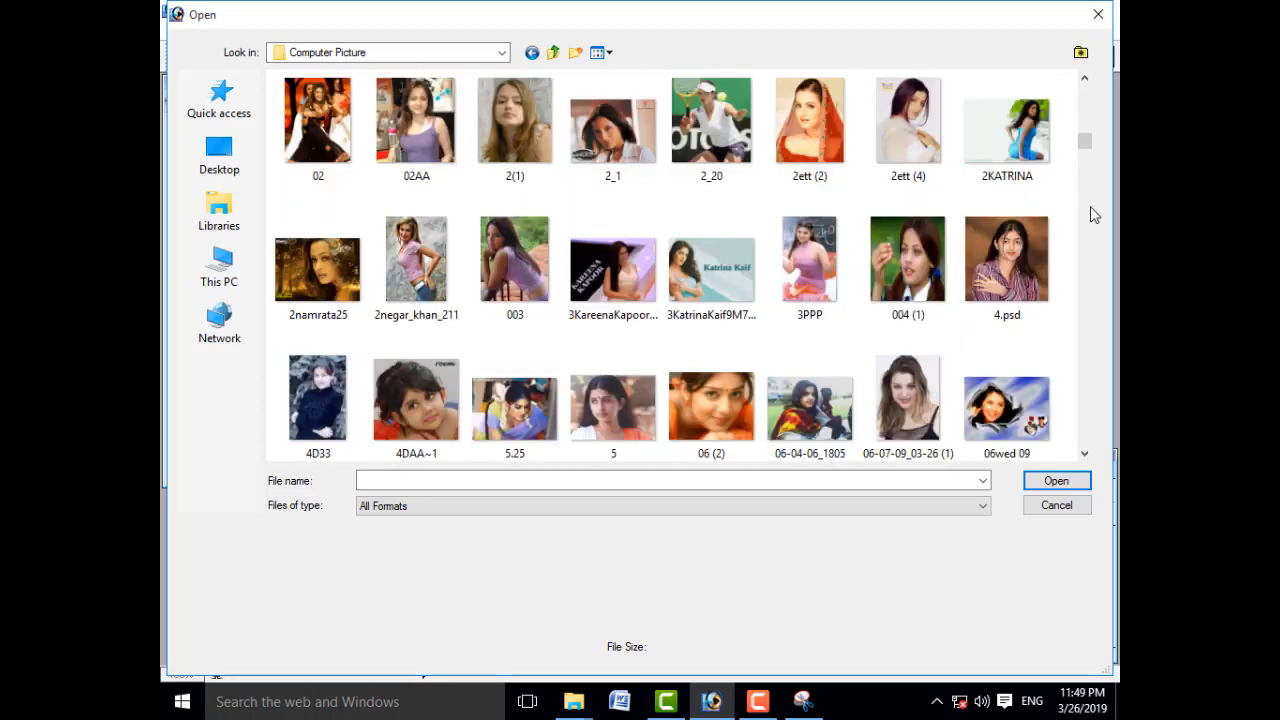
left_click(1006, 262)
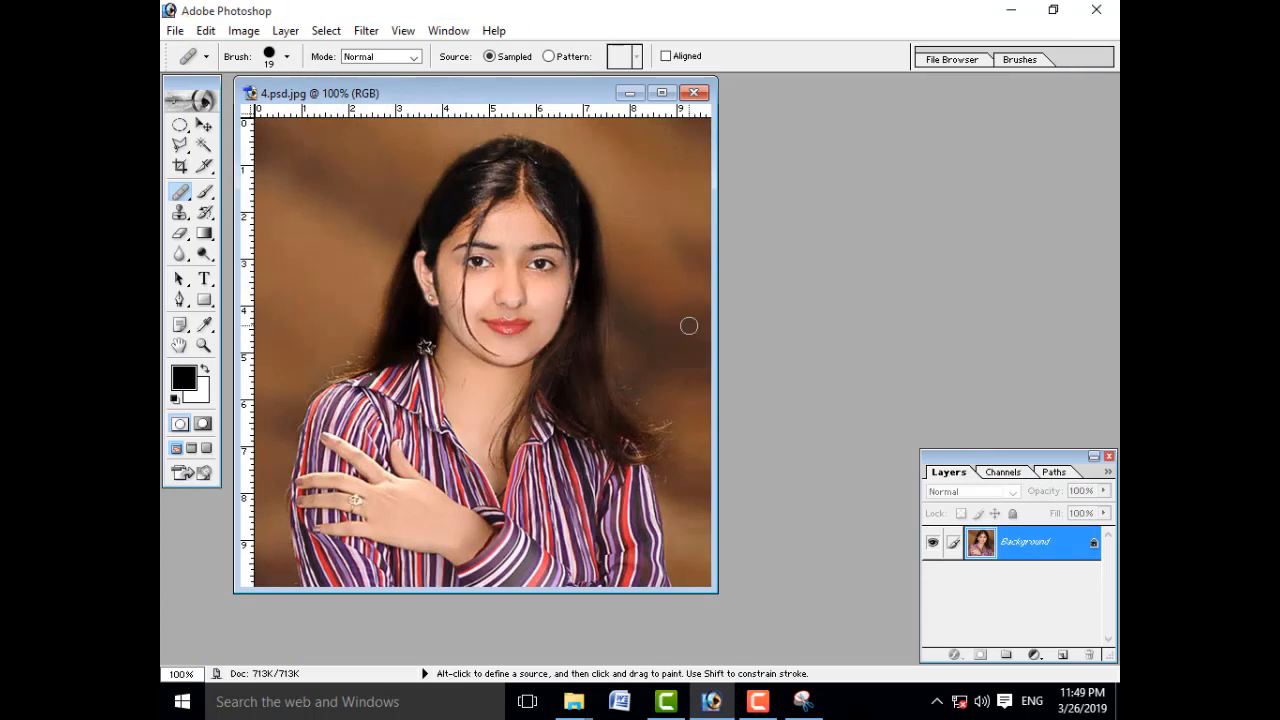
Step: Show the portrait in full screen mode with the whole photo in view
key("f")
left_click_drag(575, 265, 733, 394)
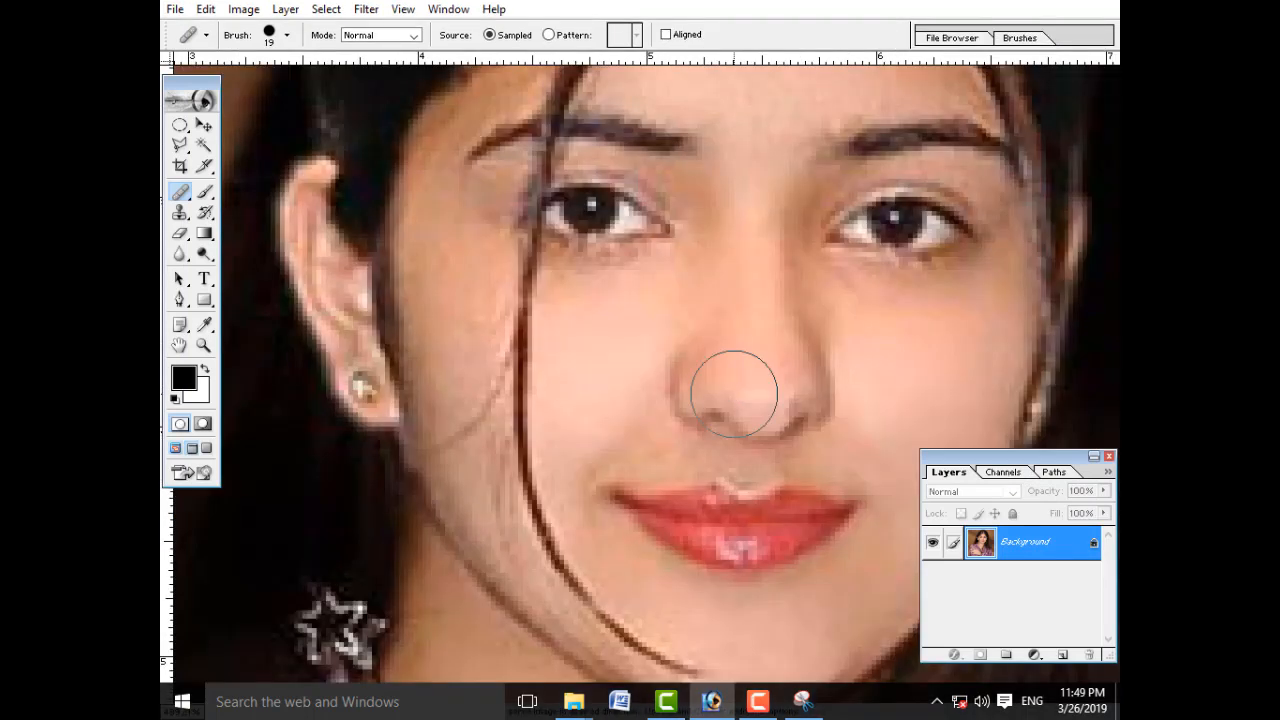
key("ctrl+minus")
key("ctrl+minus")
key("ctrl+minus")
key("ctrl+minus")
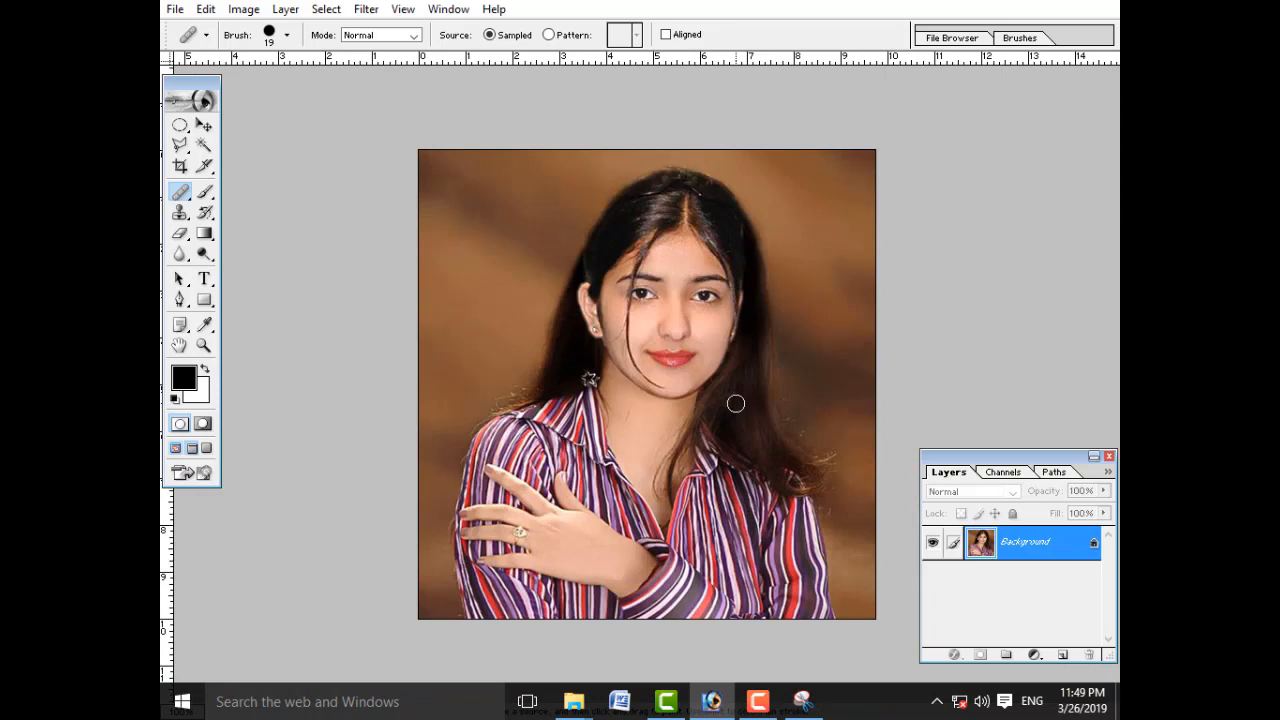
Step: Burn a dark spot on the chin below the lips with a 10 px brush, Midtones range and 50% exposure
left_click_drag(204, 255, 249, 269)
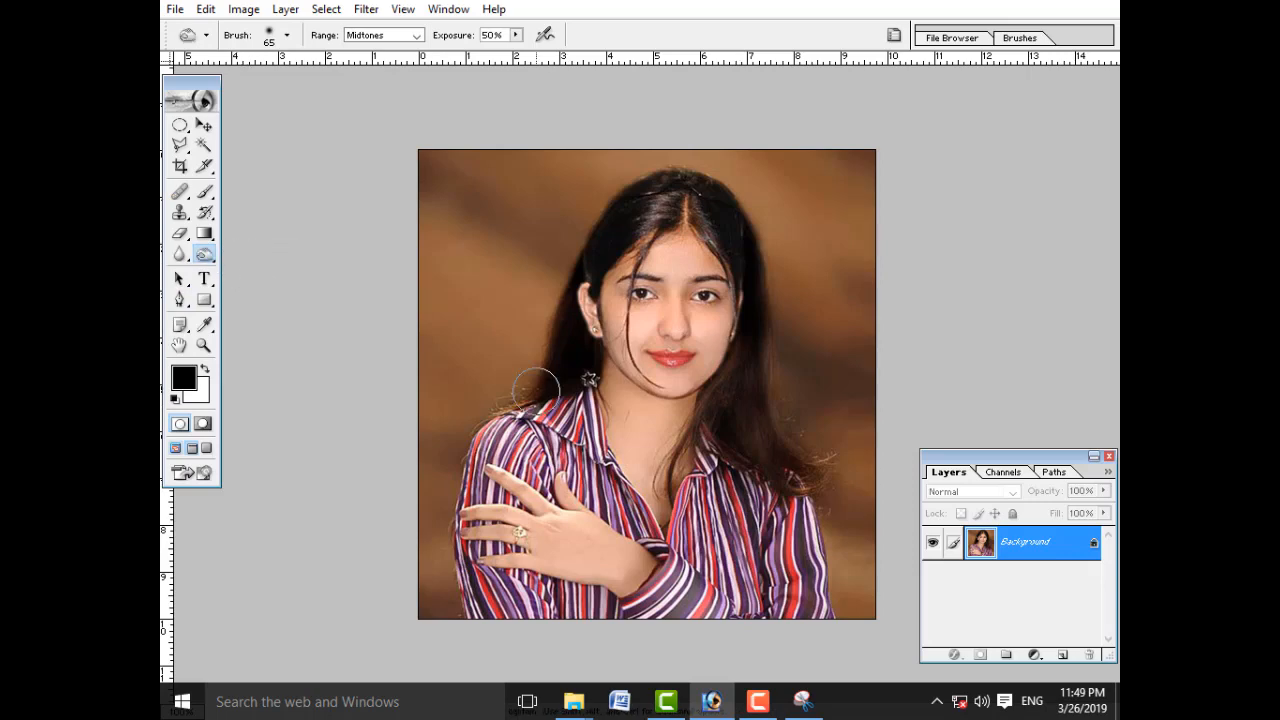
key("bracketleft")
key("bracketleft")
key("bracketleft")
key("bracketleft")
key("ctrl+space")
left_click_drag(646, 356, 701, 401)
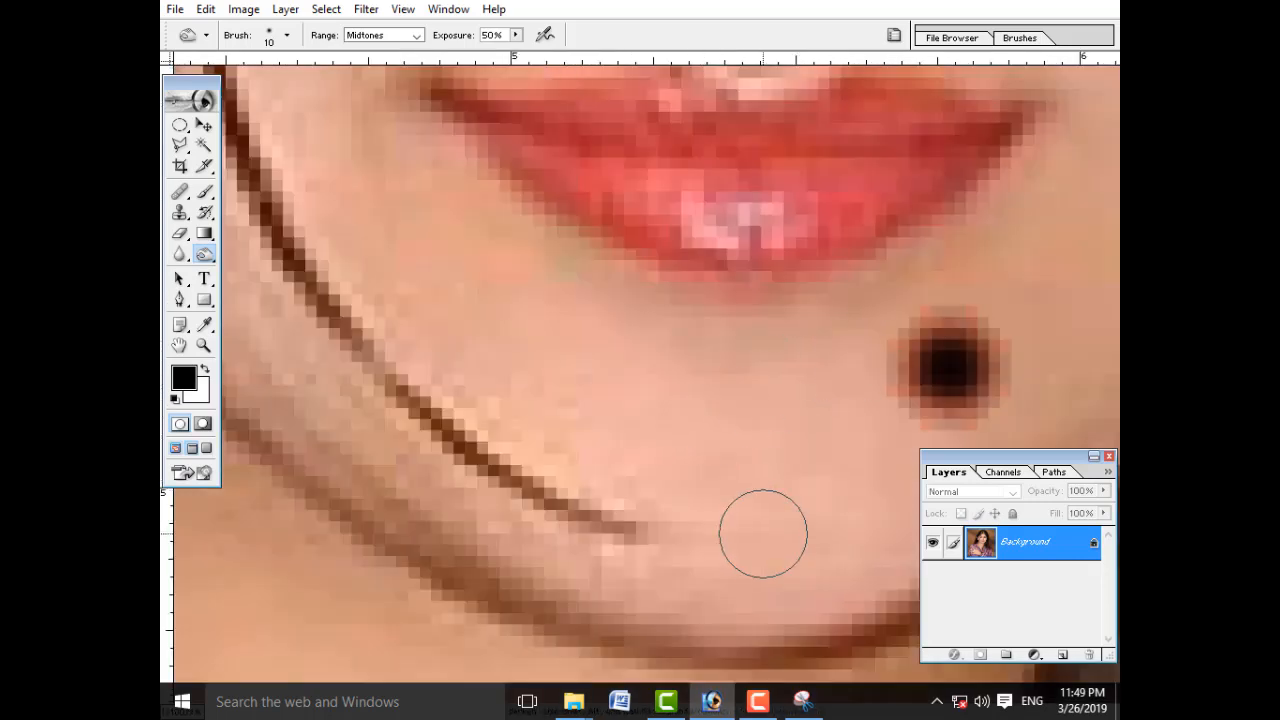
key("ctrl+minus")
key("ctrl+minus")
key("ctrl+minus")
key("ctrl+minus")
key("ctrl+minus")
key("ctrl+minus")
key("ctrl+minus")
key("ctrl+minus")
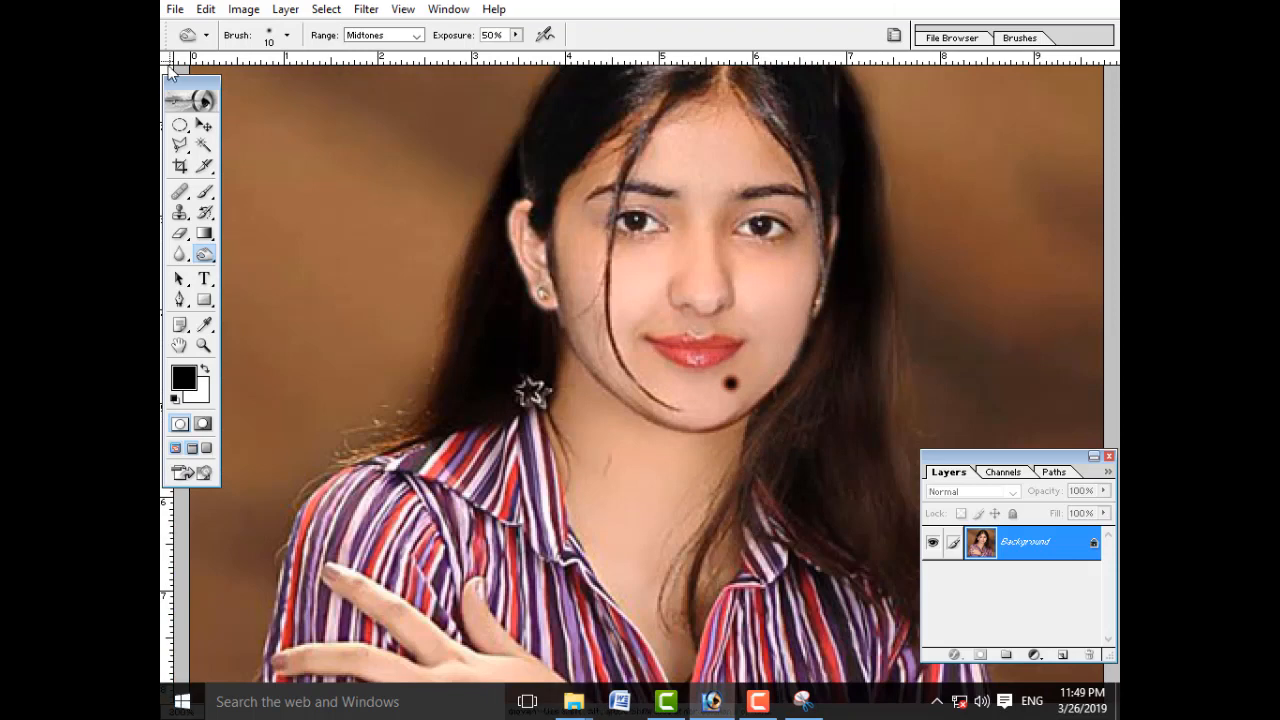
Step: Heal the dark chin spot with a 19 px Healing Brush sampled from the cheek, and undo the healing
left_click_drag(180, 192, 250, 197)
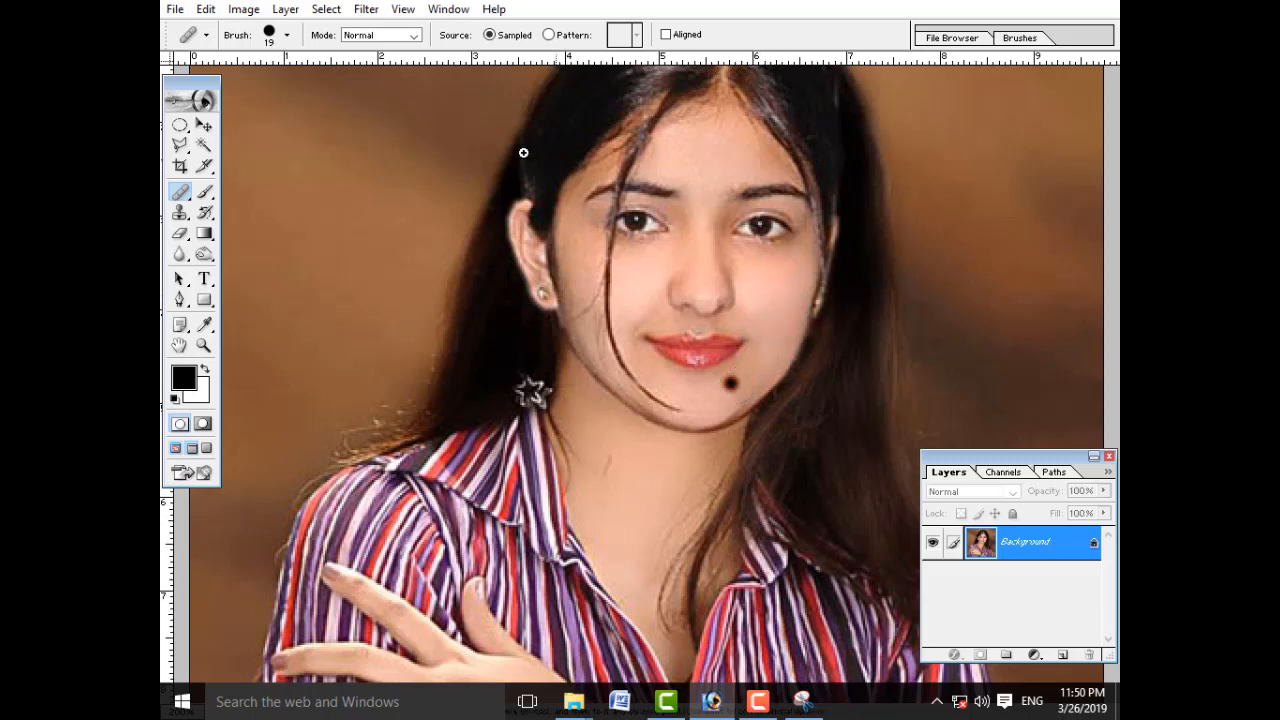
left_click_drag(791, 382, 950, 462)
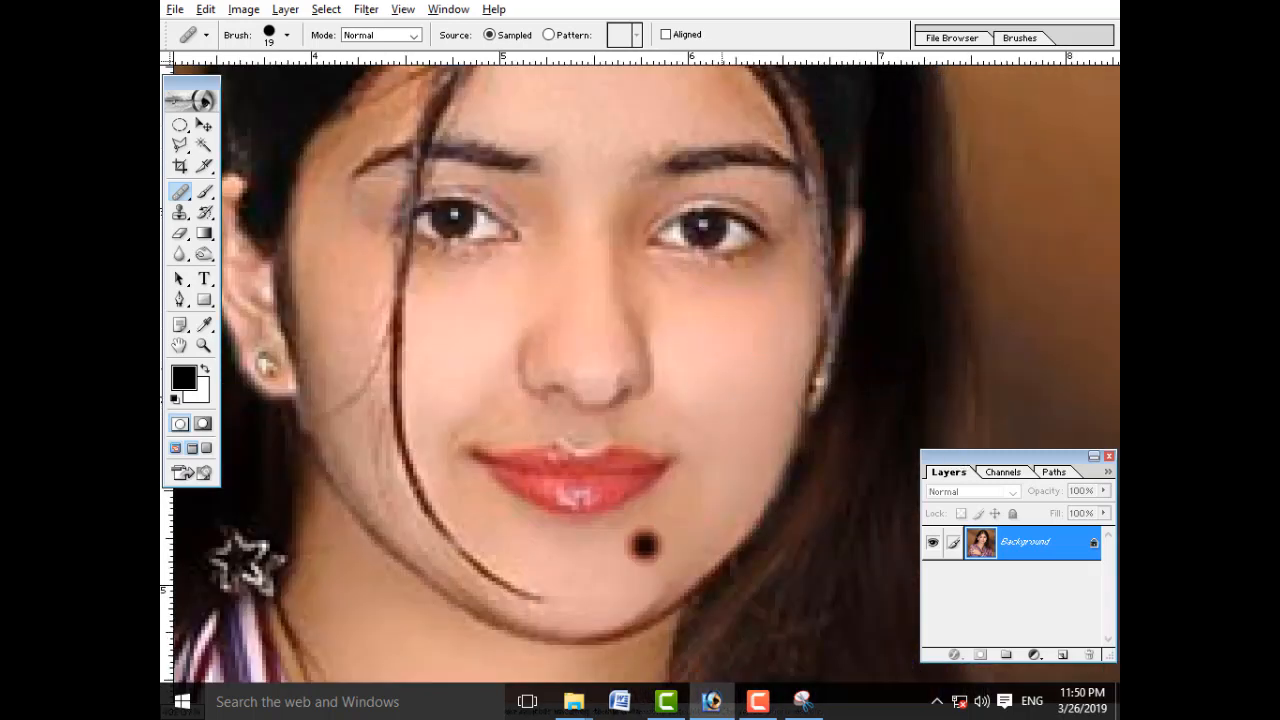
left_click(722, 369, "alt")
left_click(648, 546)
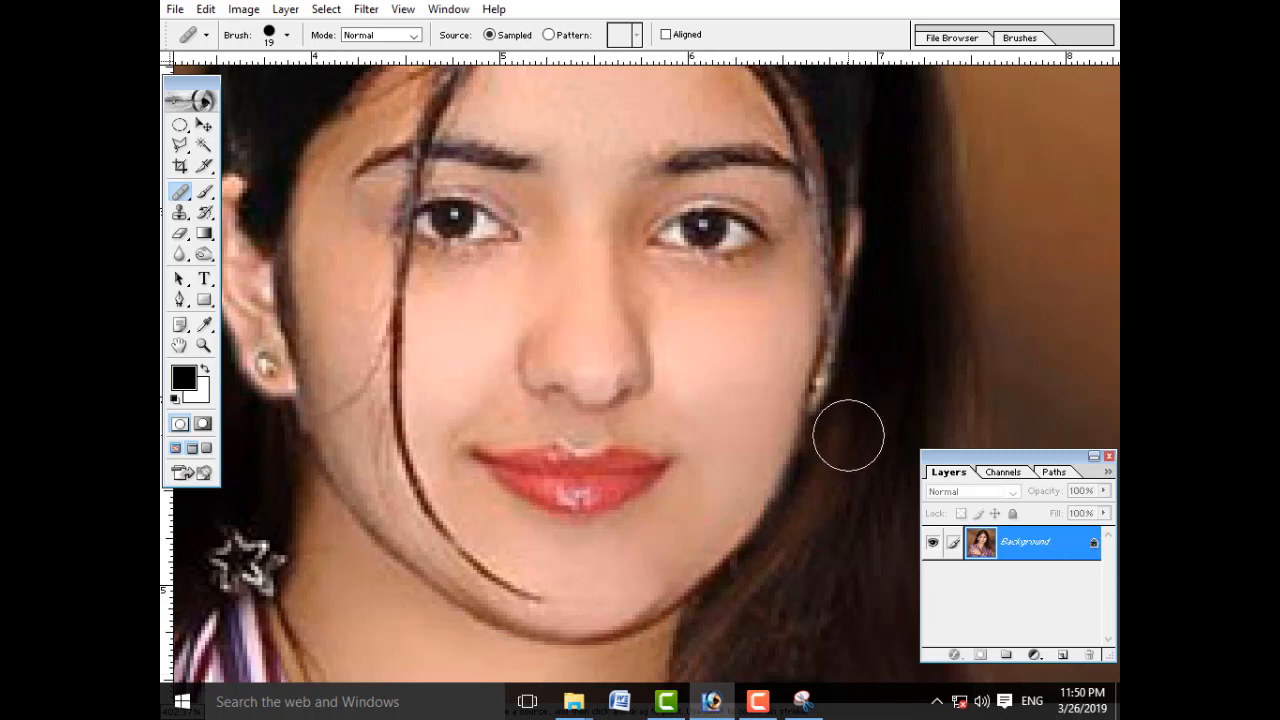
left_click(651, 561)
key("ctrl+z")
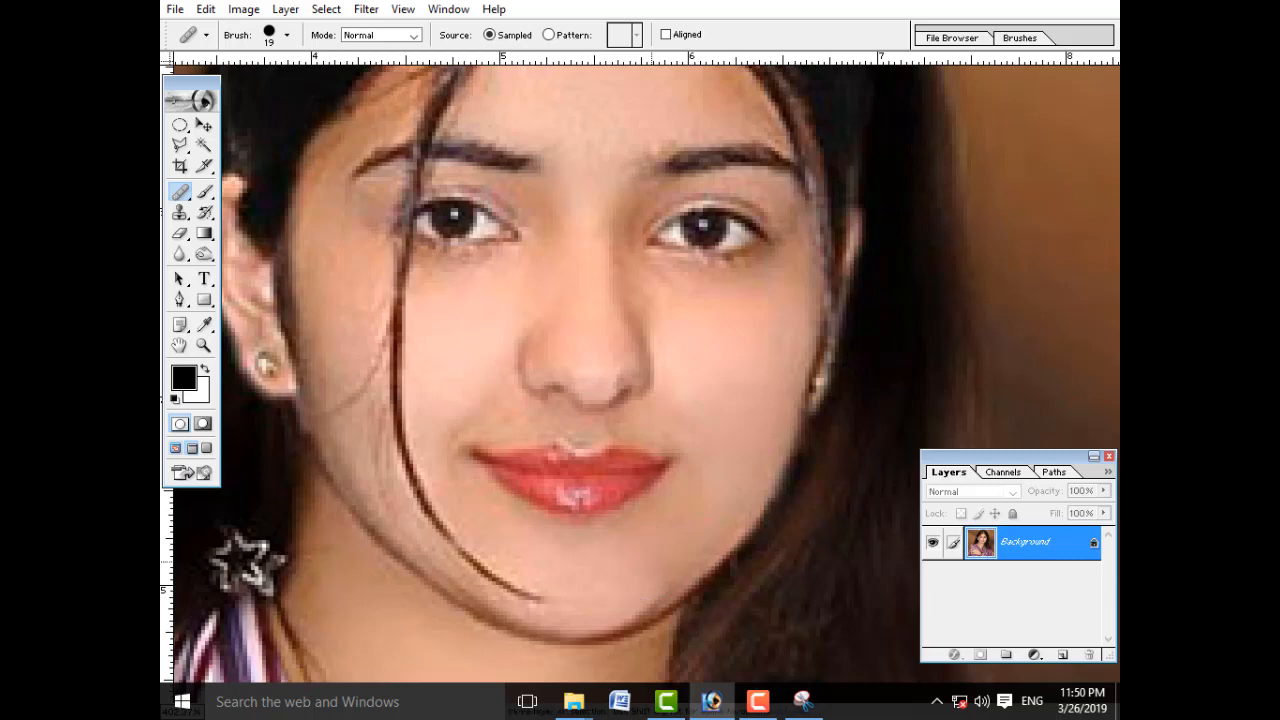
key("ctrl+z")
Step: Remove the dark chin spot with the Patch Tool in Source mode, using clean cheek skin, and clear the selection
left_click(181, 196)
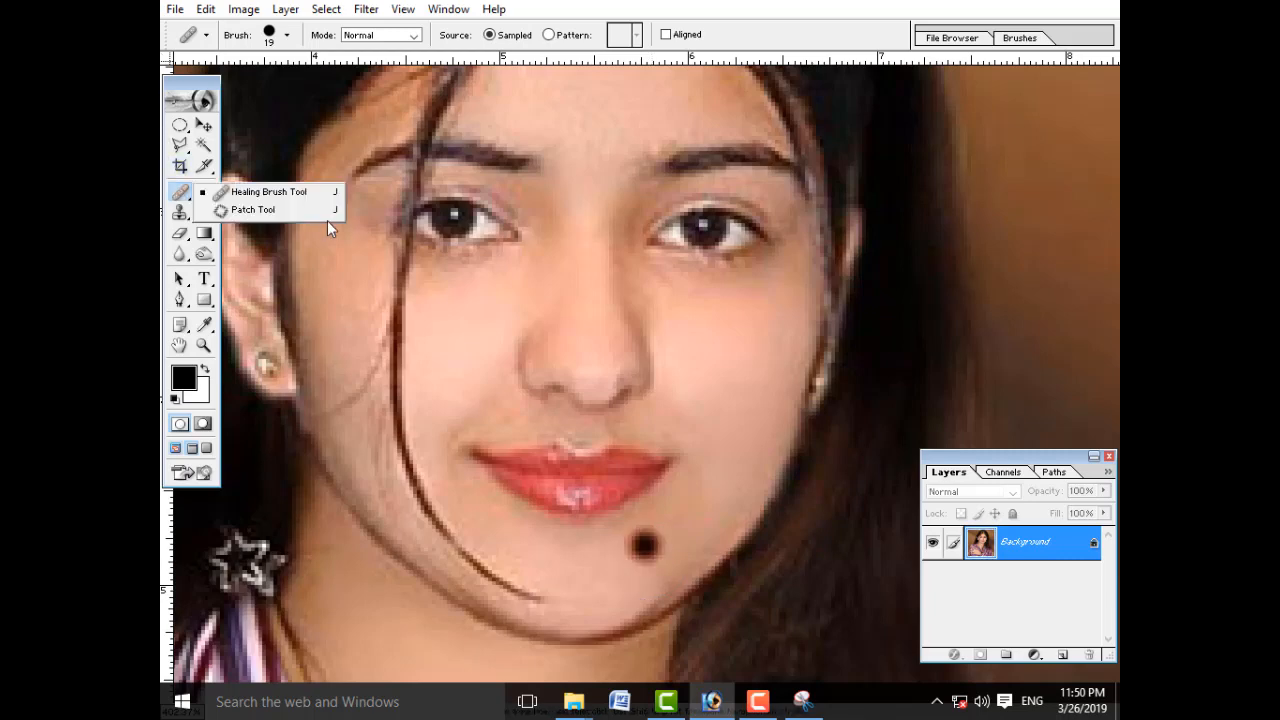
left_click(323, 209)
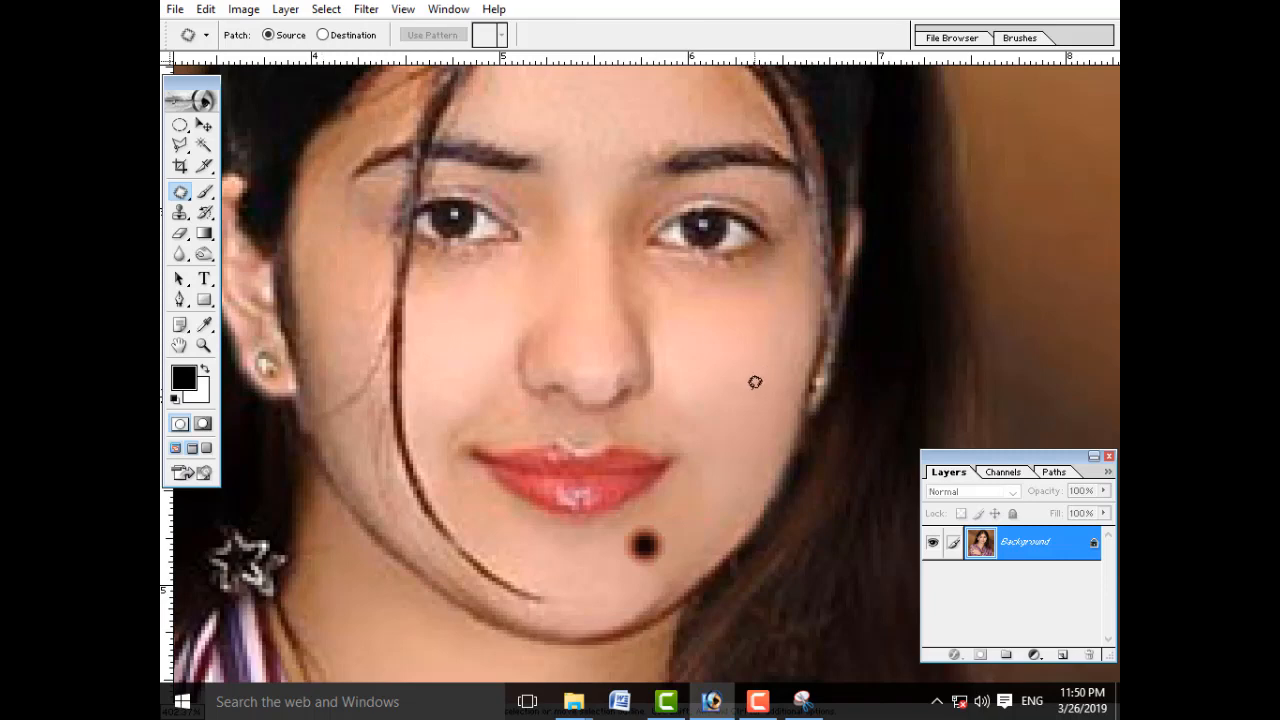
mouse_move(654, 512)
left_mouse_down()
mouse_move(614, 521)
mouse_move(638, 566)
mouse_move(673, 561)
mouse_move(681, 544)
mouse_move(653, 511)
mouse_move(681, 481)
mouse_move(717, 356)
left_mouse_up()
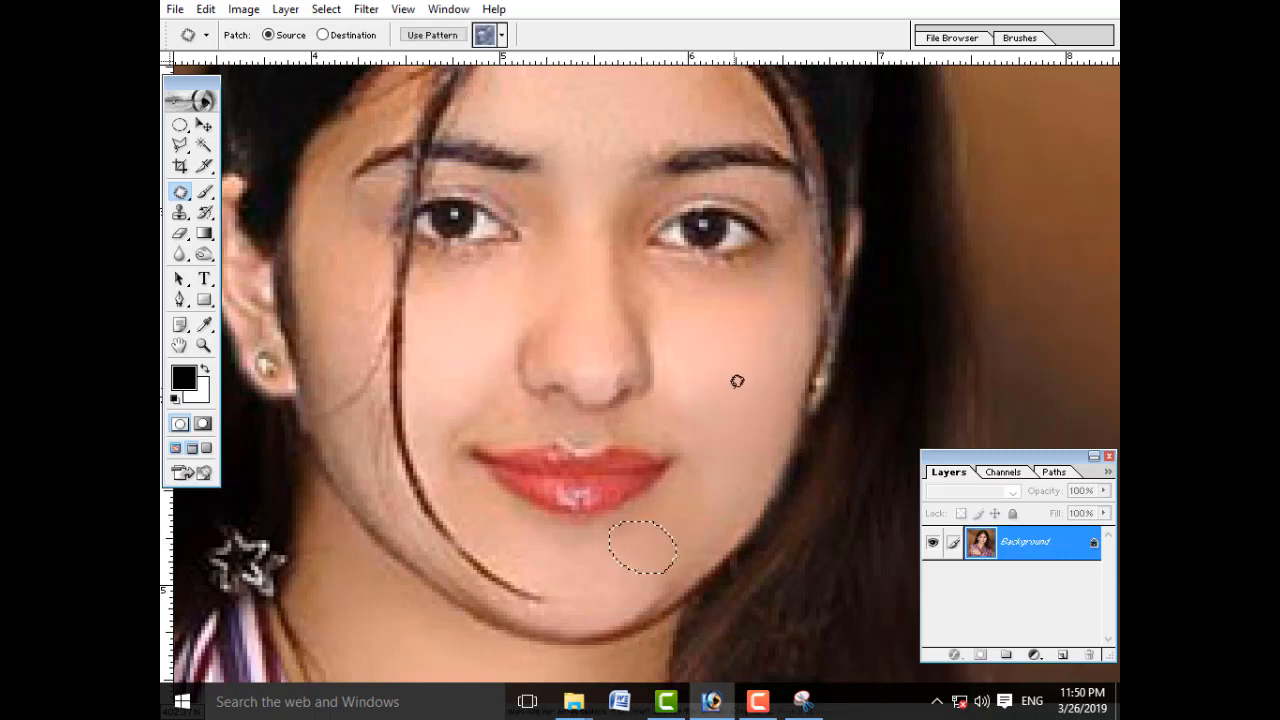
key("ctrl+d")
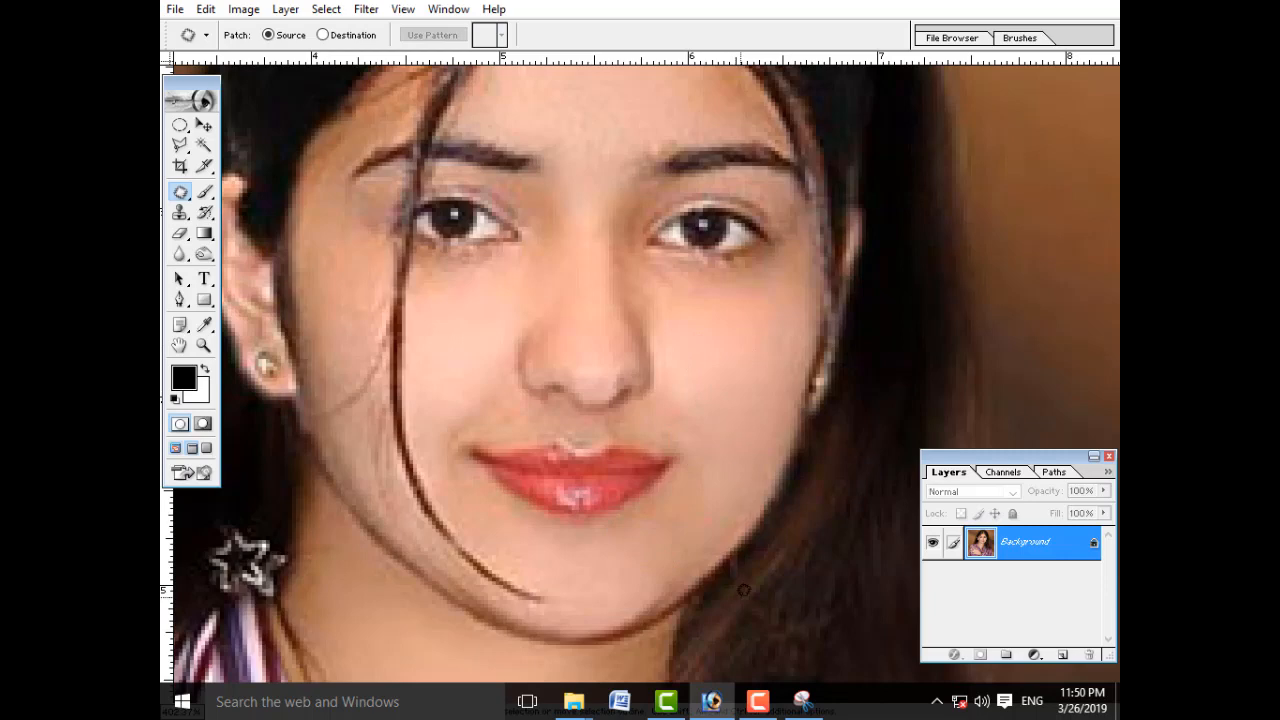
Step: Heal the dark spot beside the lower lip using the 19 px Healing Brush with clean cheek skin as the sample
key("f")
key("f")
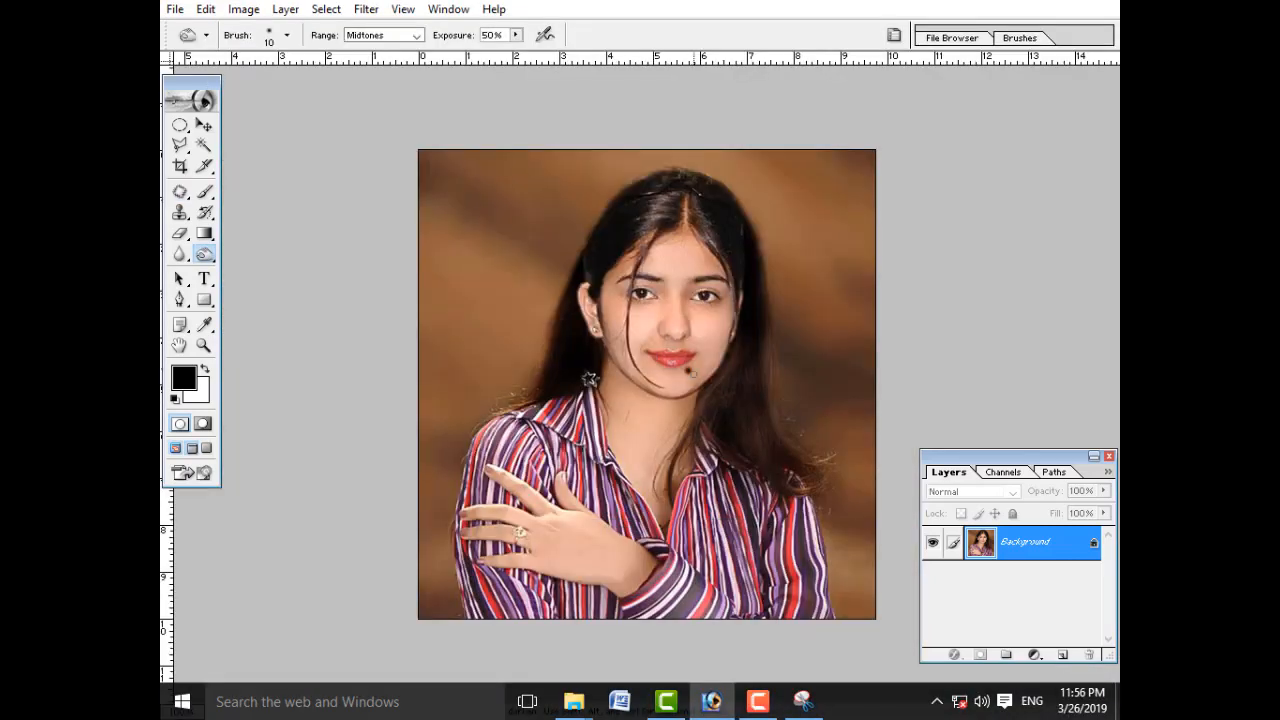
left_click_drag(638, 324, 755, 436)
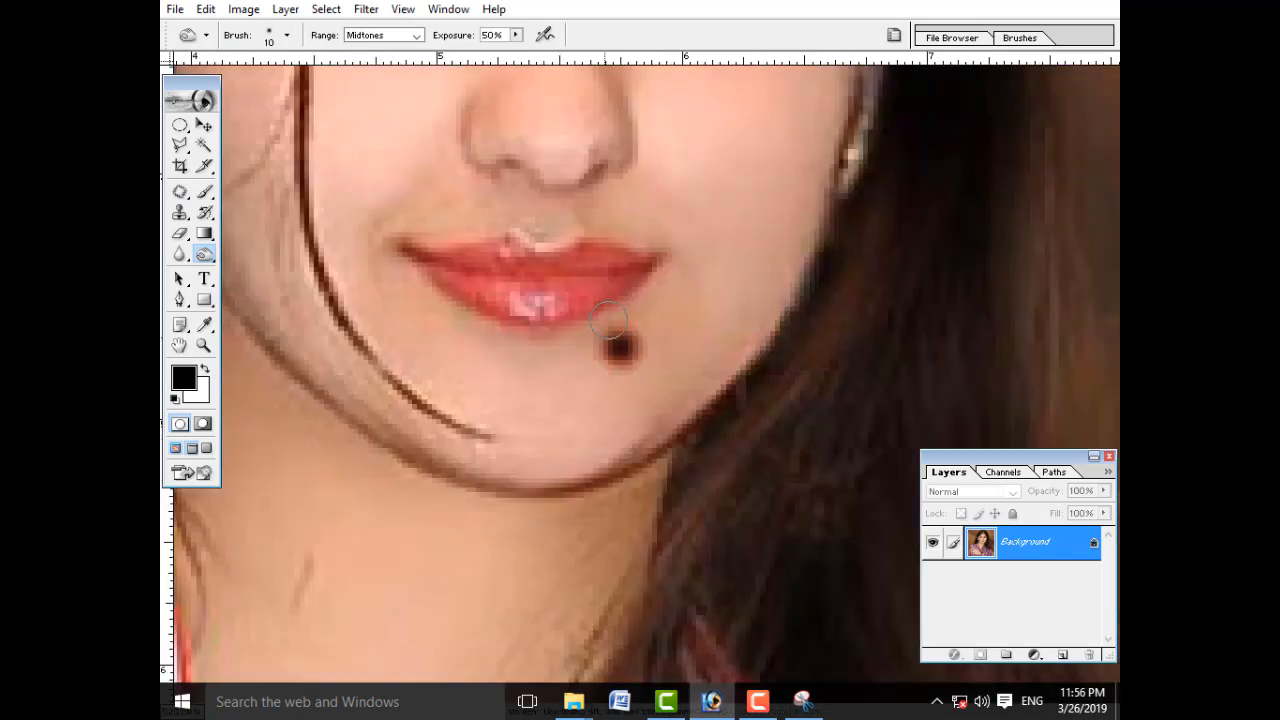
left_click(180, 191)
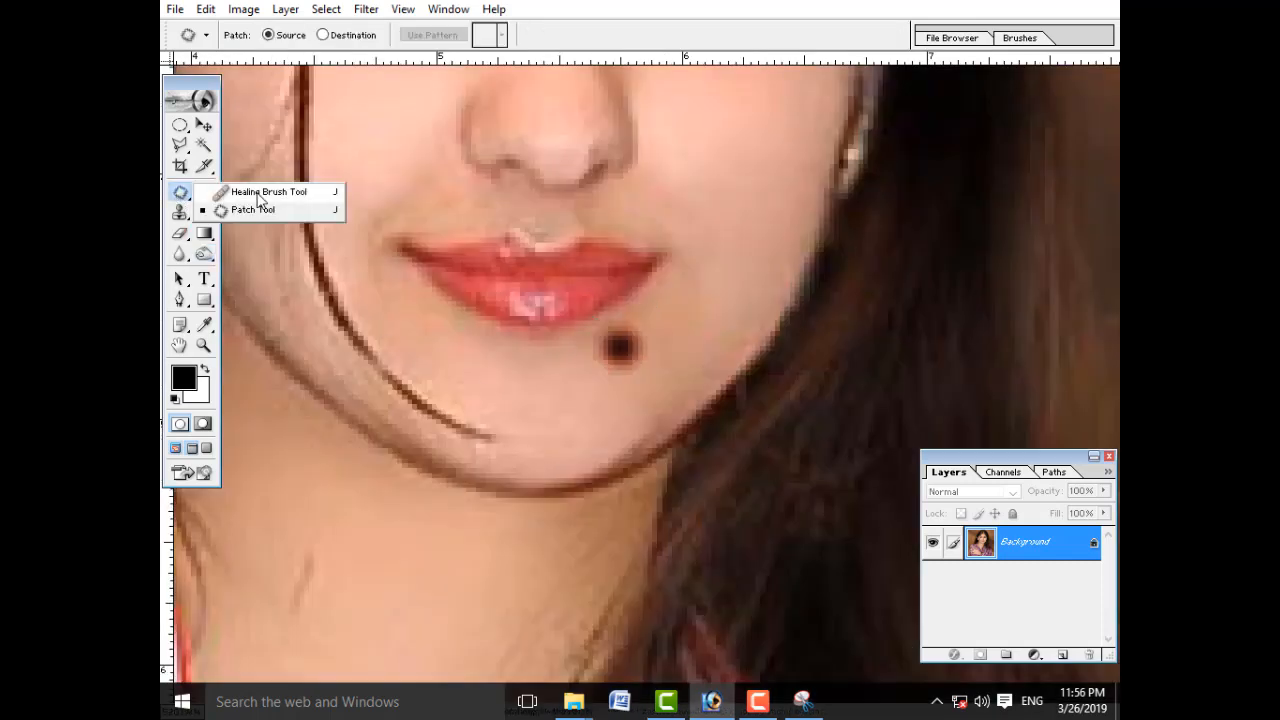
left_click(258, 191)
left_click(736, 189, "alt")
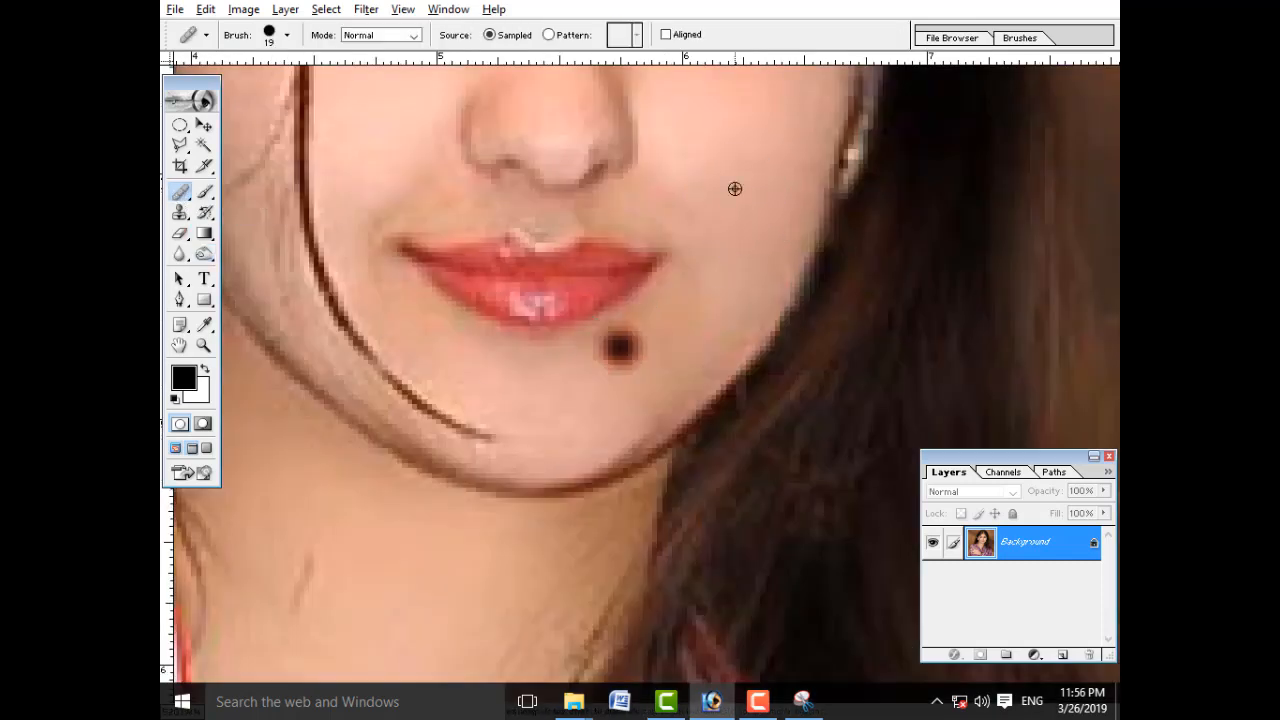
left_click(628, 356)
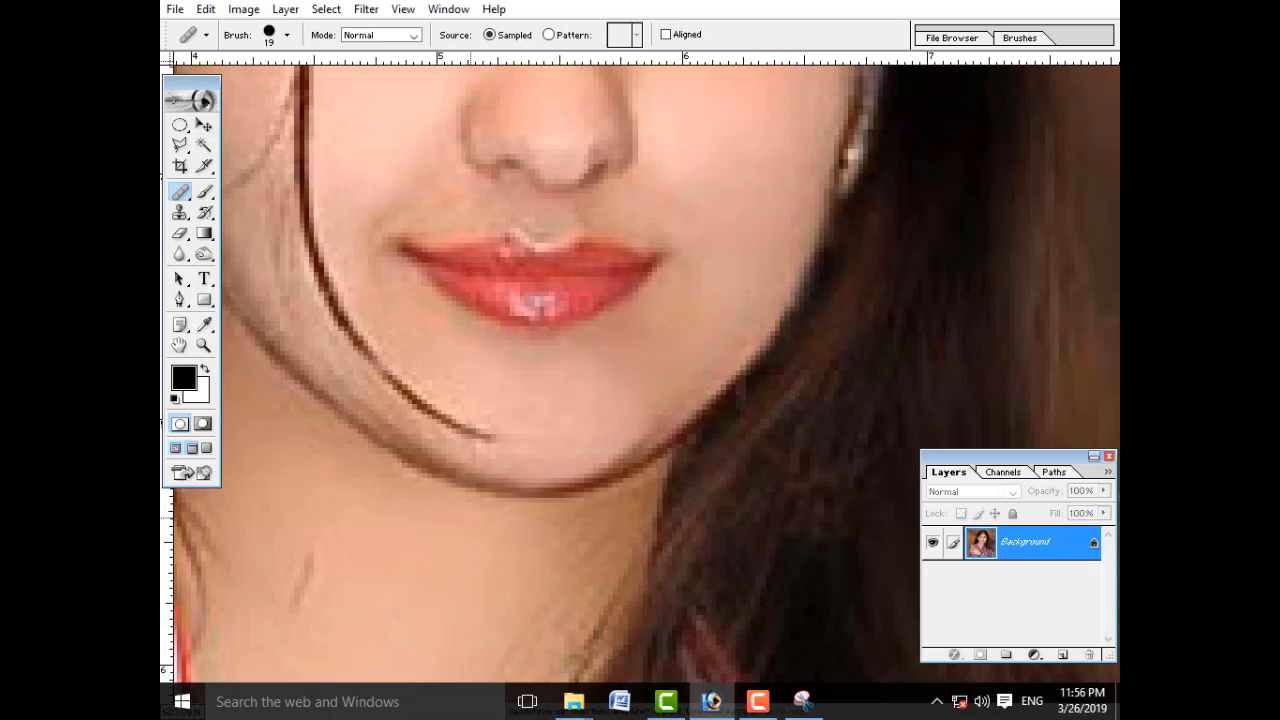
Step: Remove the earring from the earlobe with a 9 px Healing Brush sampled from the skin beside the ear
scroll(470, 518, "down", 1)
scroll(640, 375, "down", 1)
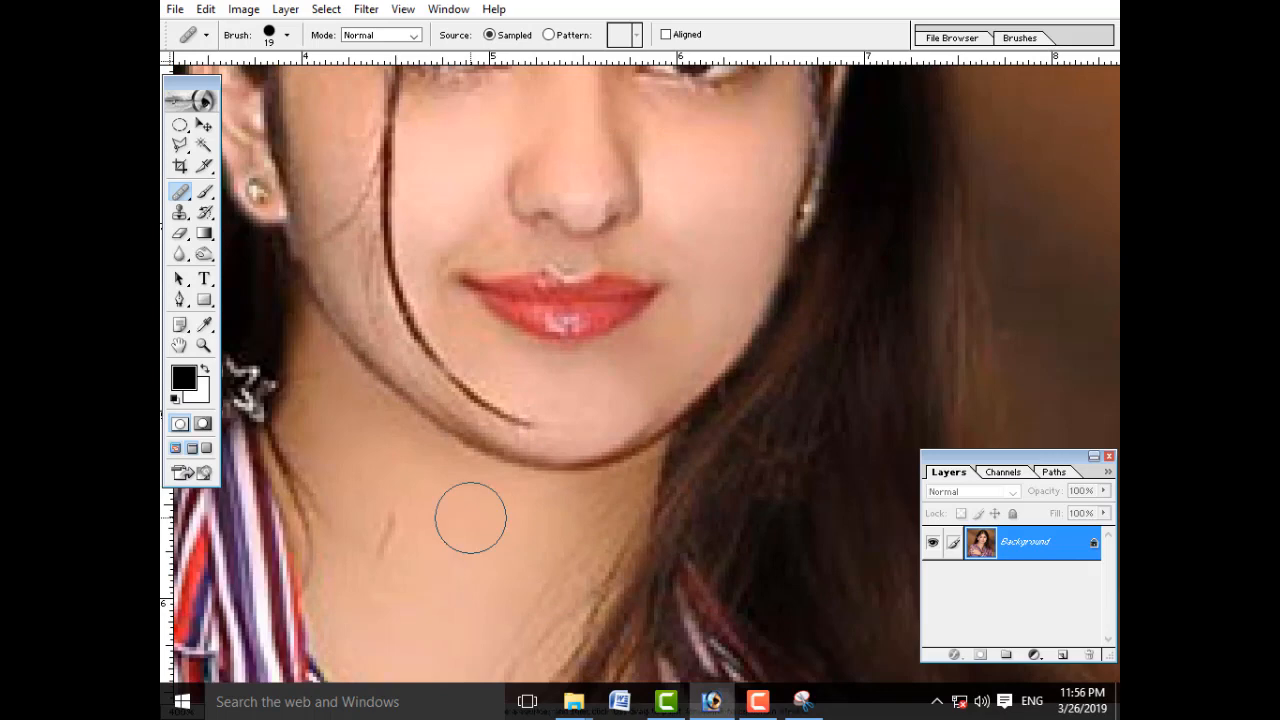
left_click_drag(411, 457, 535, 551)
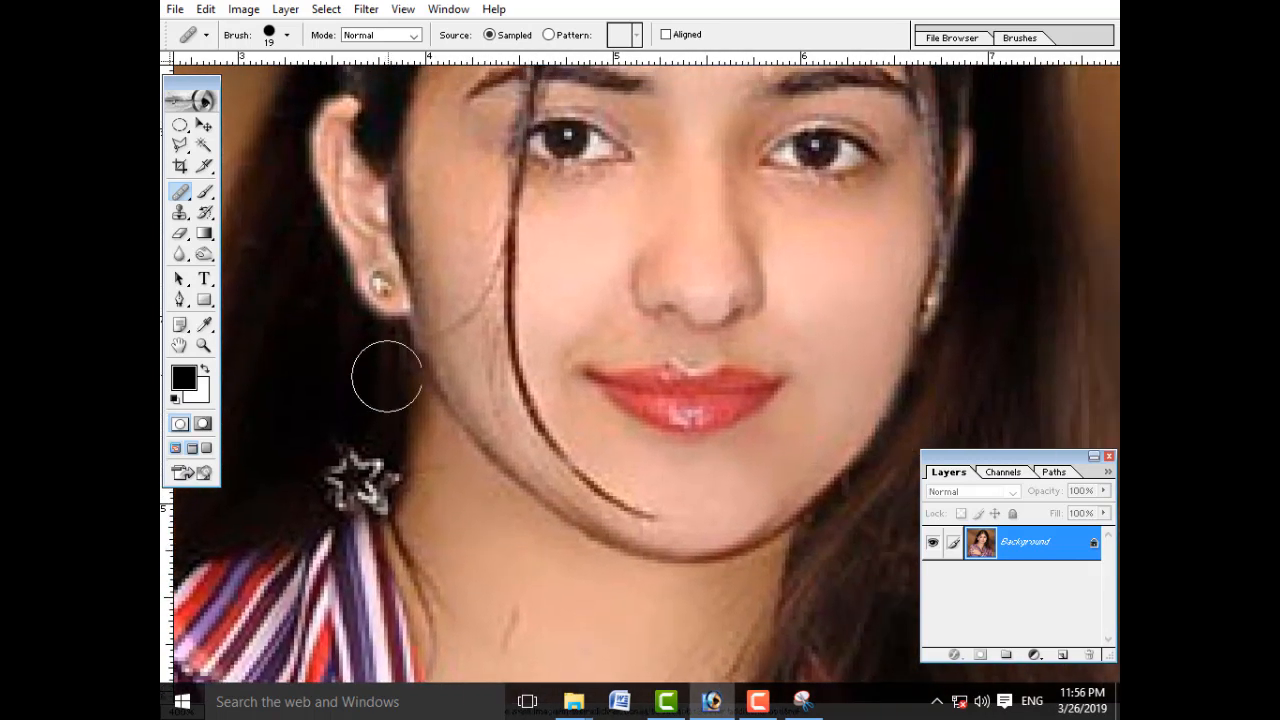
left_click_drag(328, 242, 449, 351)
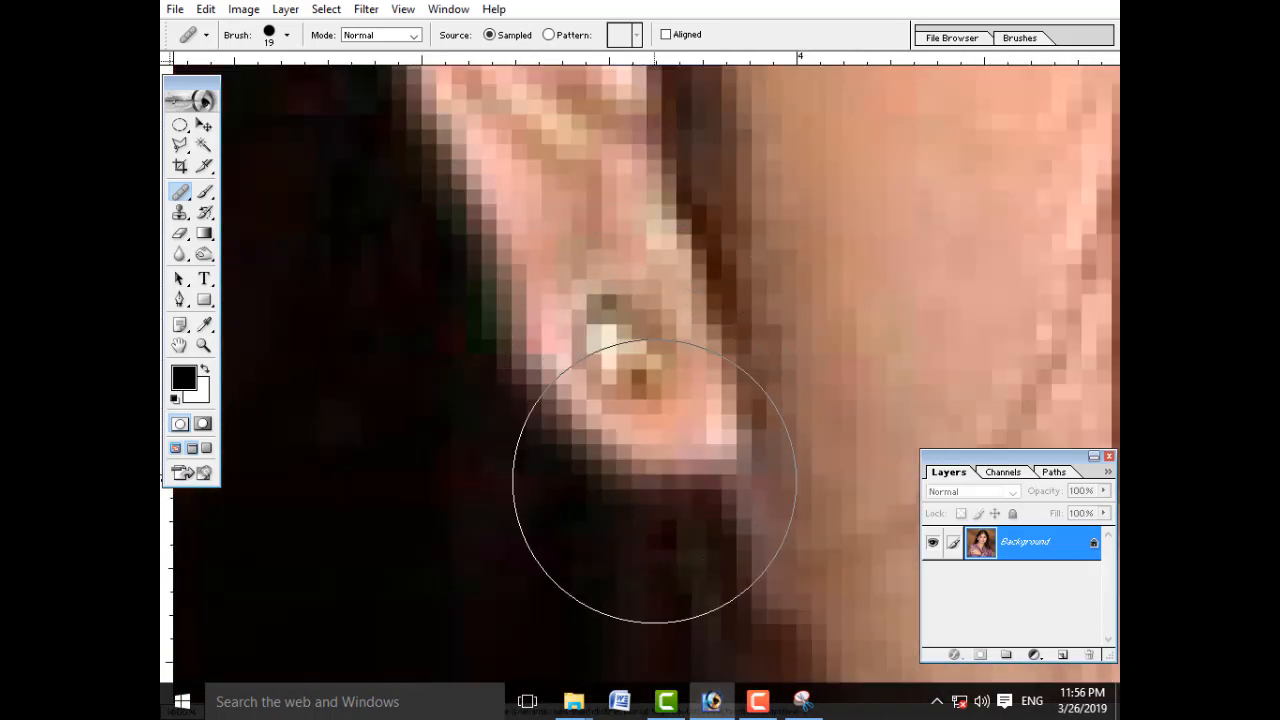
scroll(655, 483, "down", 2)
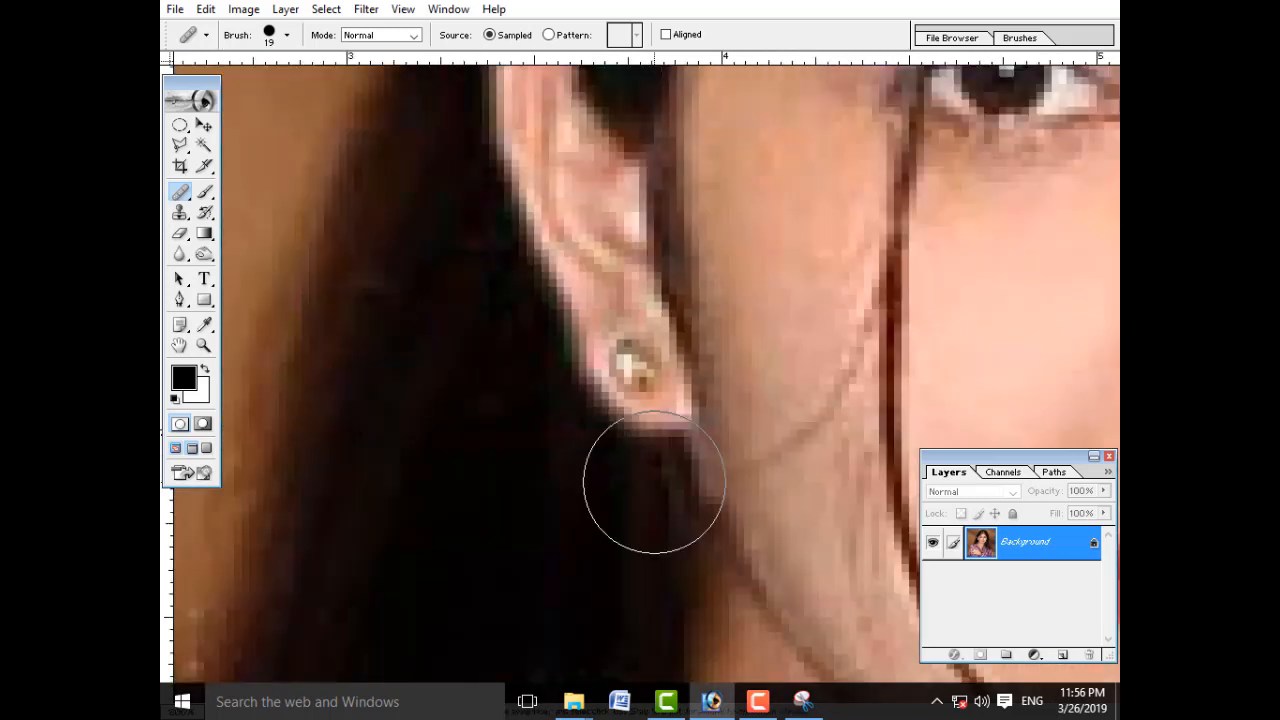
scroll(655, 483, "down", 1)
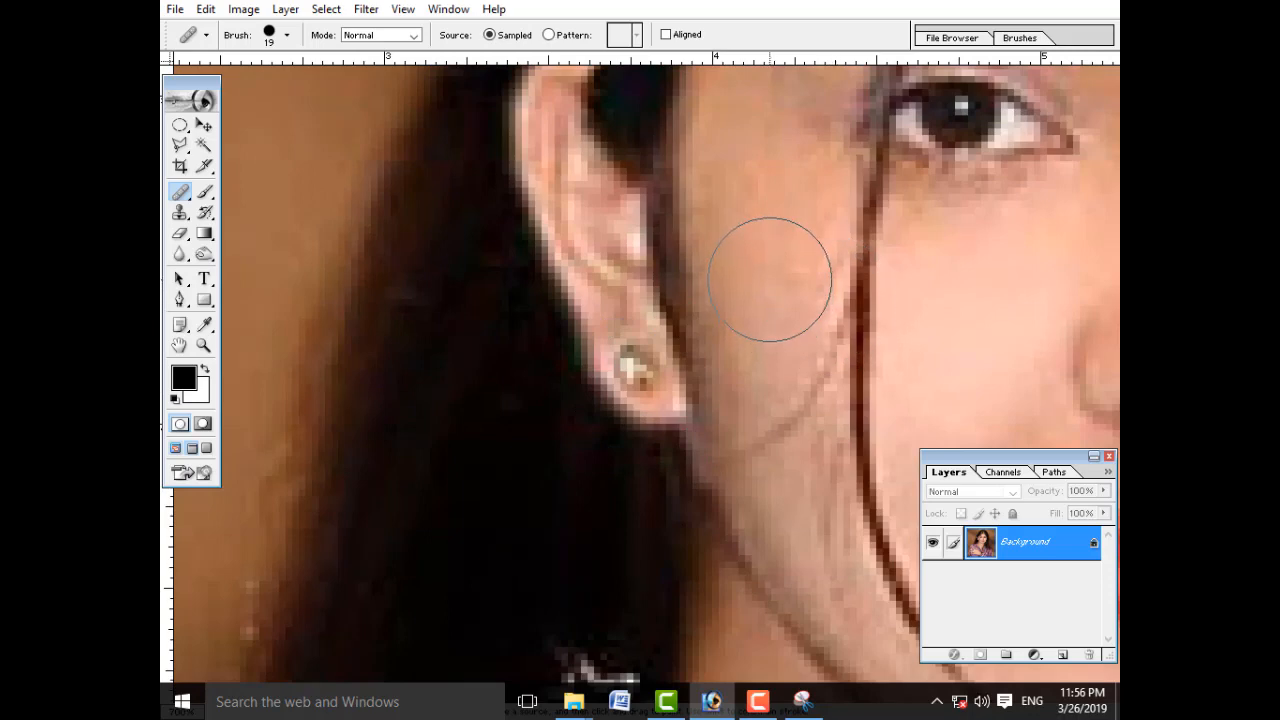
key("bracketleft")
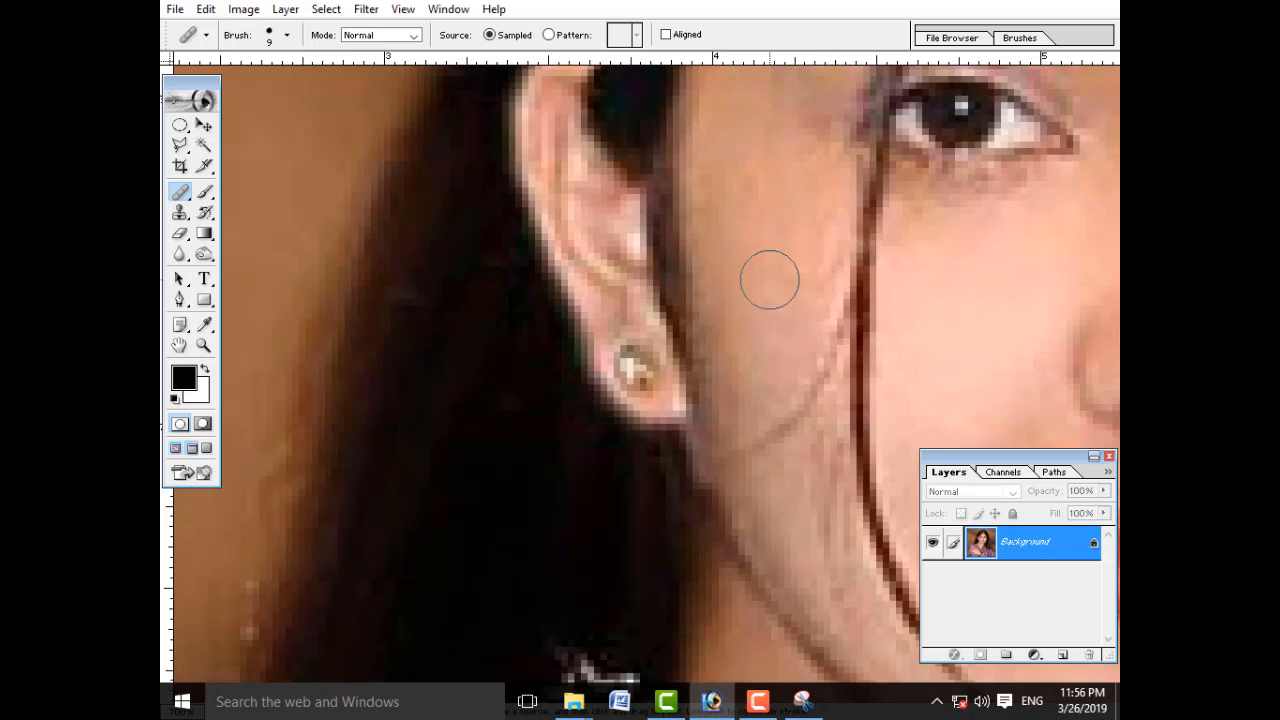
left_click(760, 281, "alt")
left_click(636, 366)
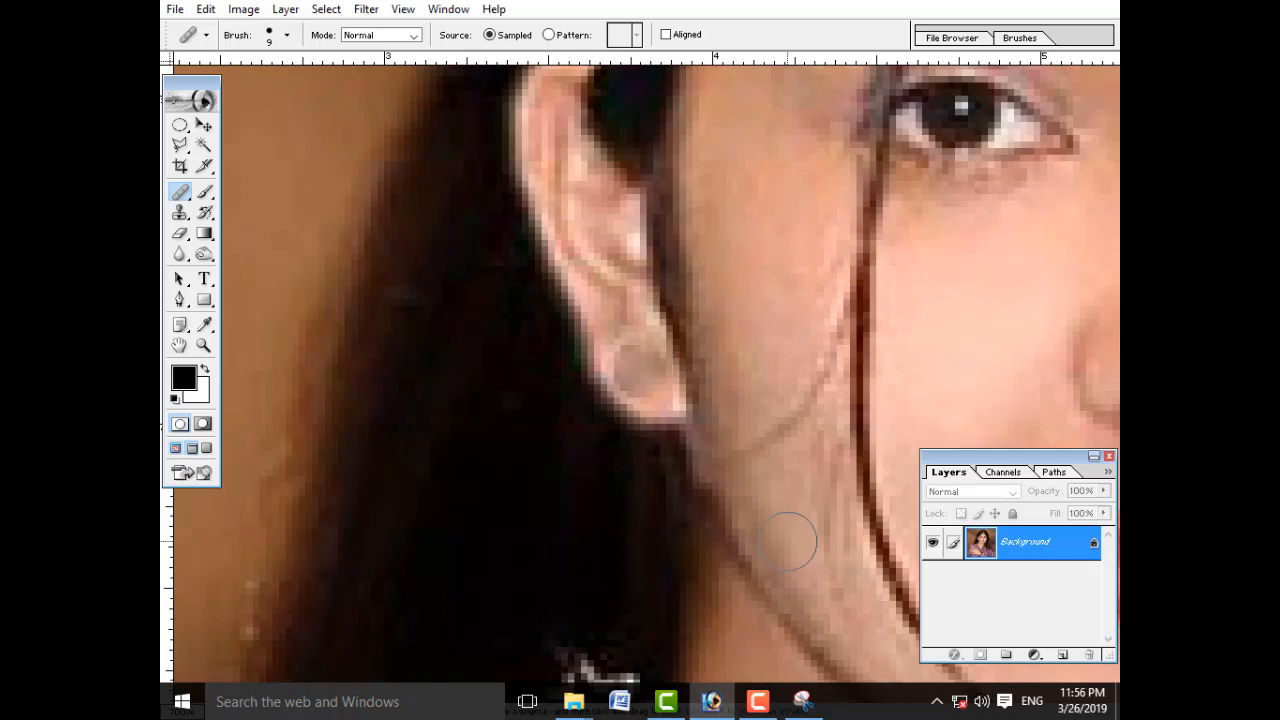
Step: Retouch the healed earlobe with the 9 px Healing Brush, sampling clean skin from the cheek below the eye
key("ctrl+minus")
key("ctrl+minus")
key("ctrl+minus")
key("ctrl+minus")
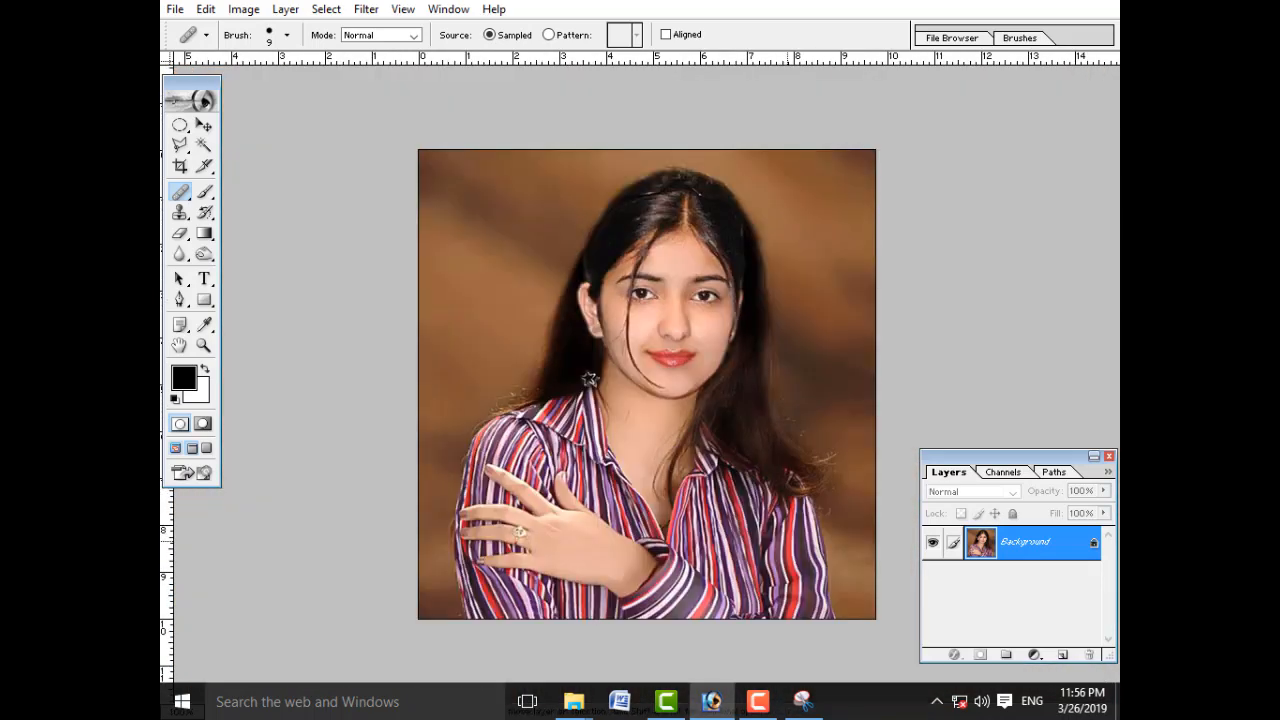
key("ctrl+plus")
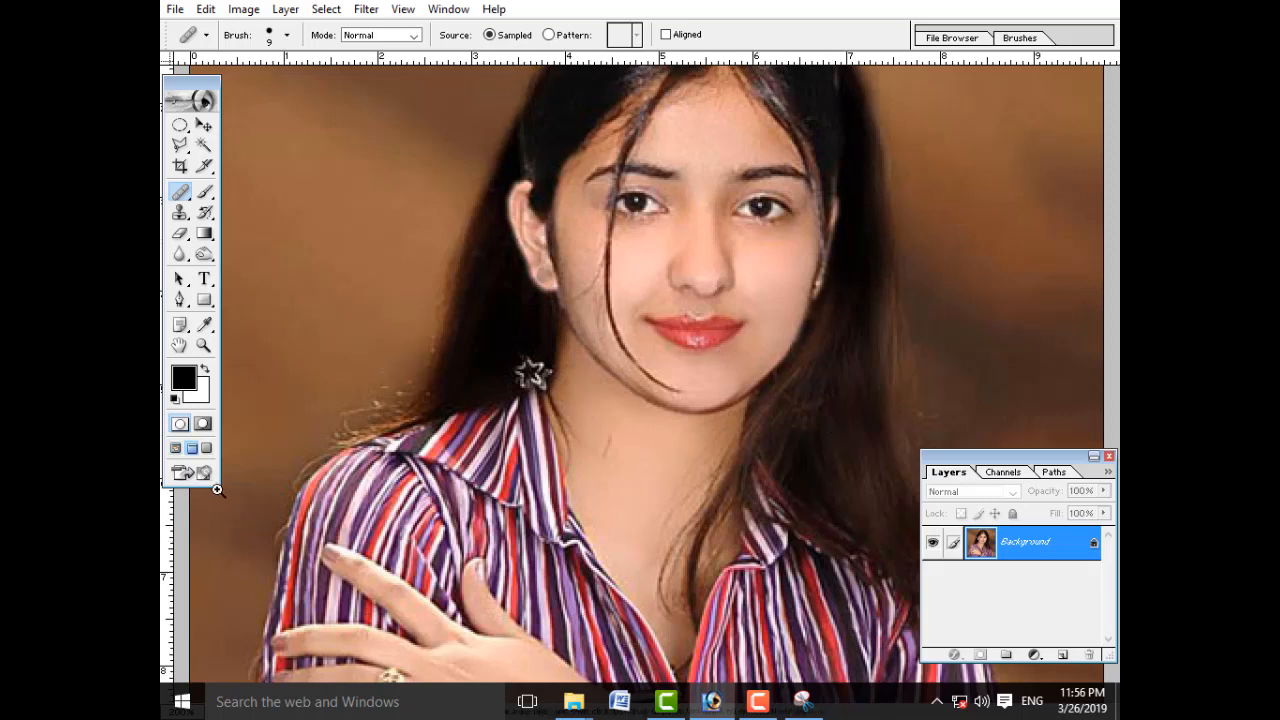
left_click_drag(497, 156, 810, 441)
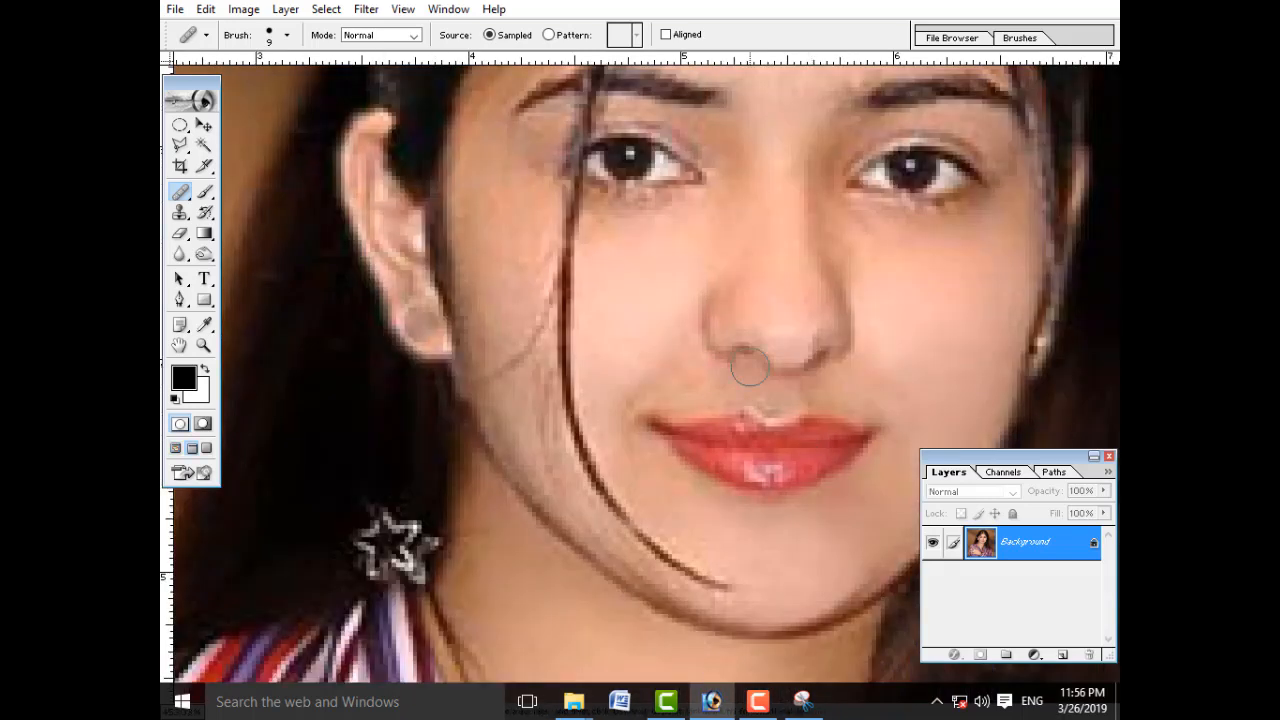
key("alt")
left_click(637, 290)
left_click(418, 313)
left_click(430, 334)
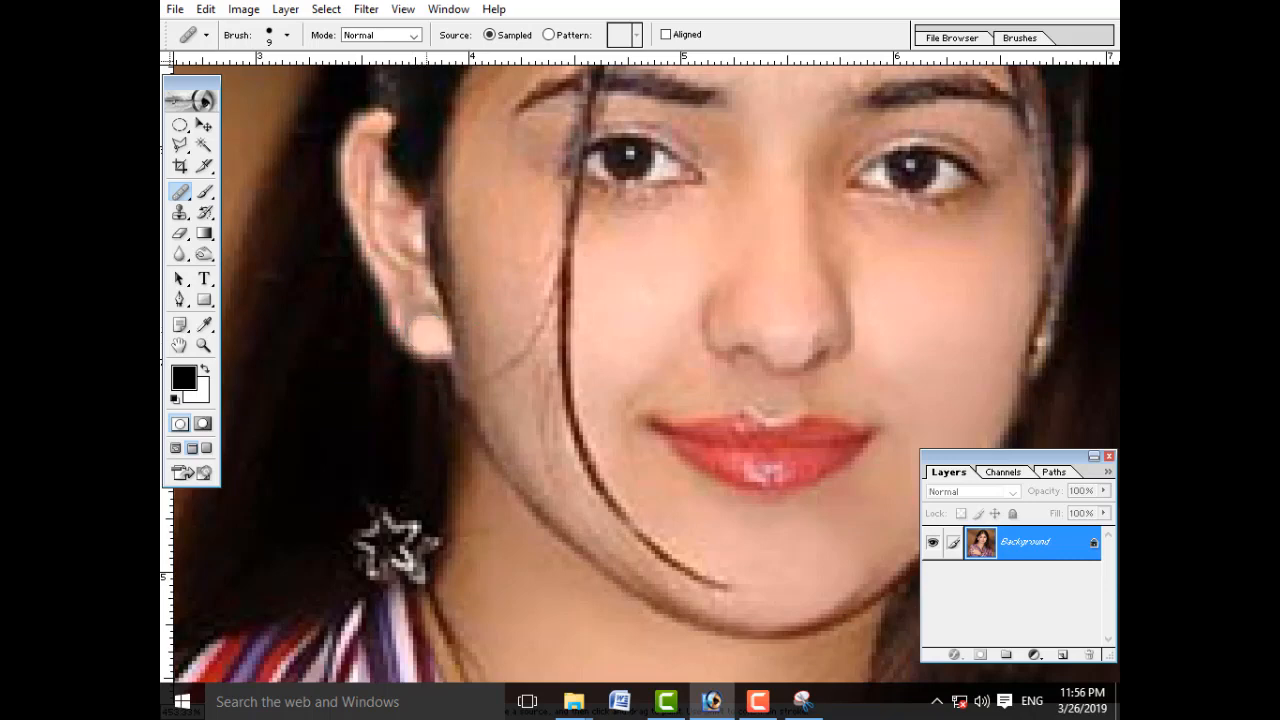
left_click(407, 302)
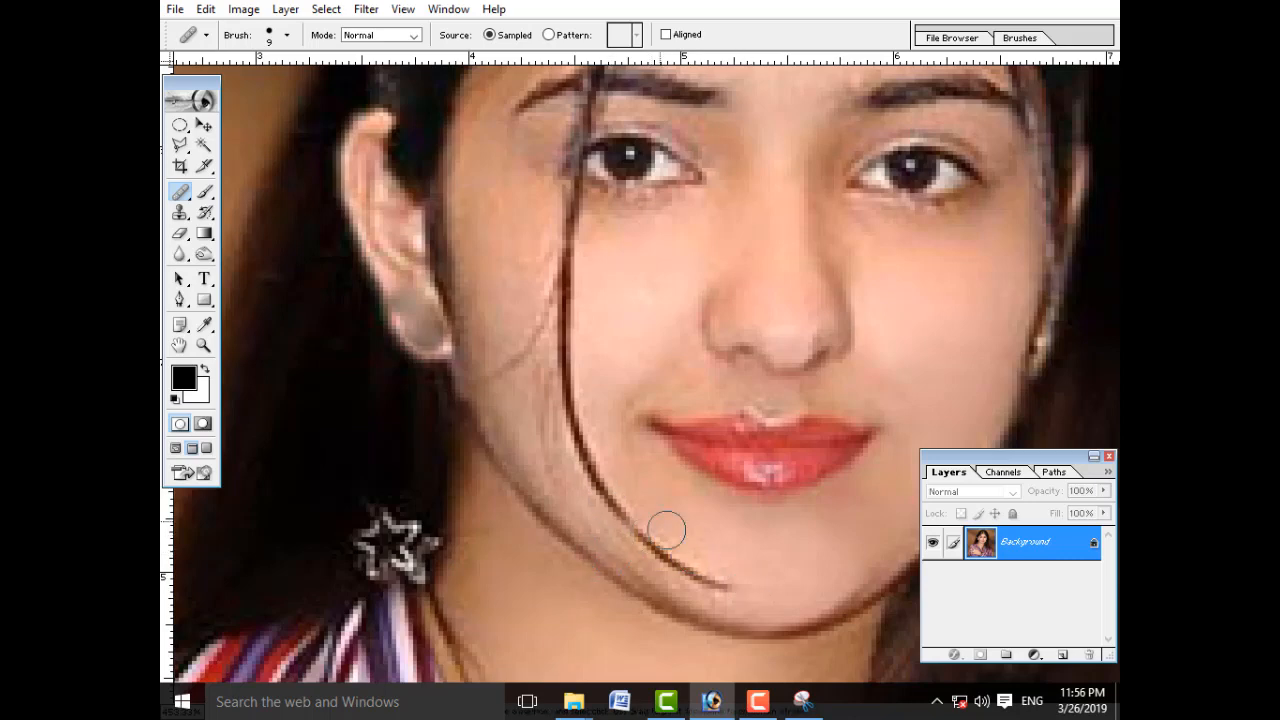
Step: Patch out the lower end of the hair strand along the jaw in Source mode with clean skin from the opposite cheek, then deselect
left_click(181, 193)
left_click(255, 210)
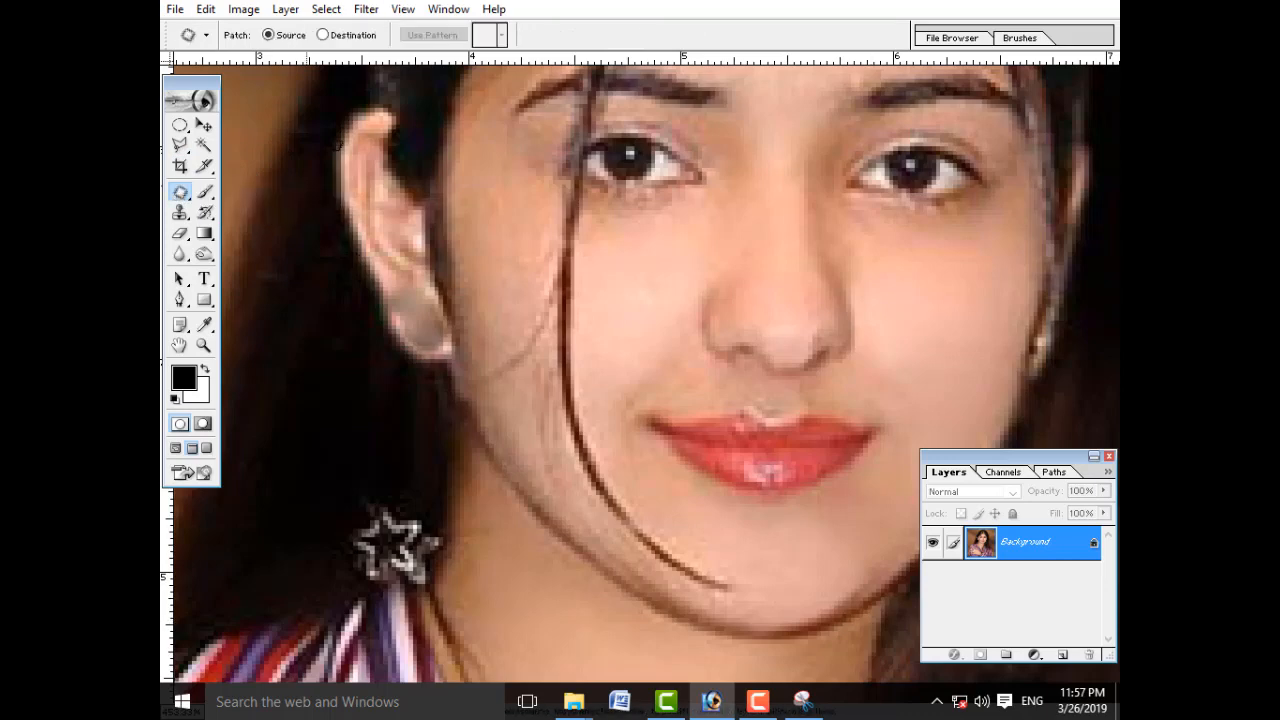
mouse_move(602, 463)
left_mouse_down()
mouse_move(571, 449)
mouse_move(629, 540)
mouse_move(694, 587)
mouse_move(739, 590)
mouse_move(600, 461)
left_mouse_up()
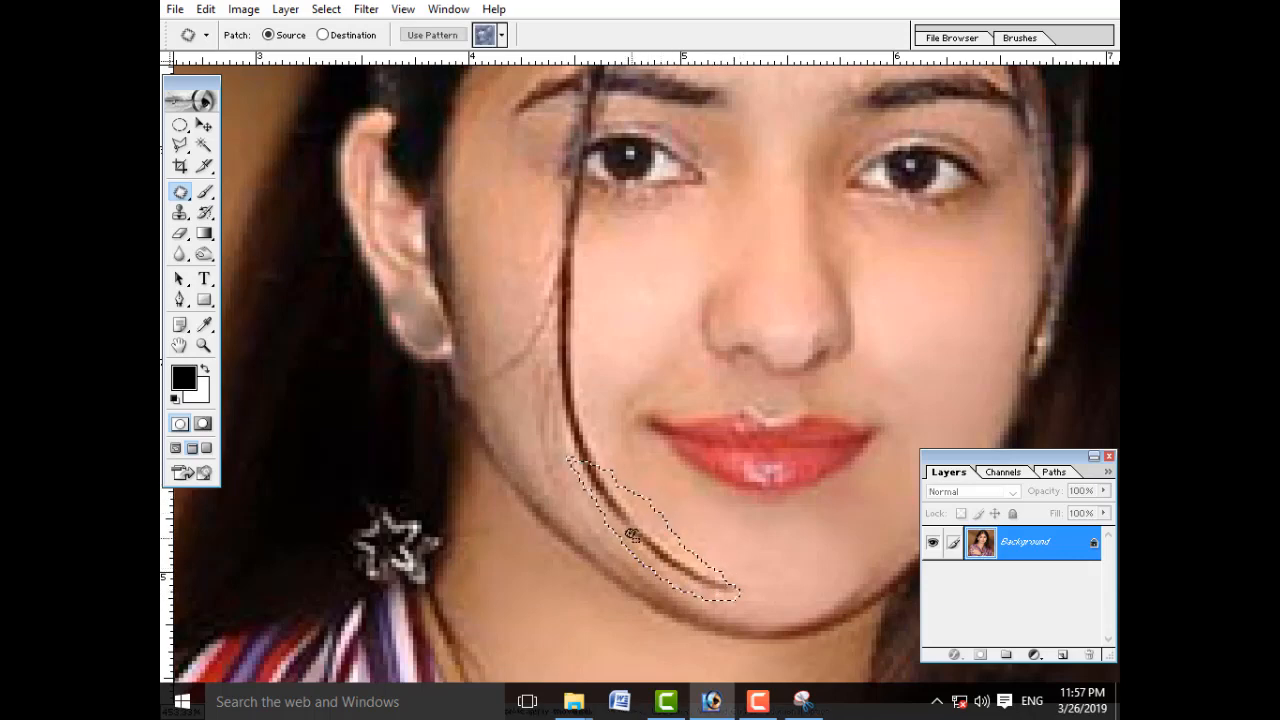
left_click_drag(631, 532, 894, 297)
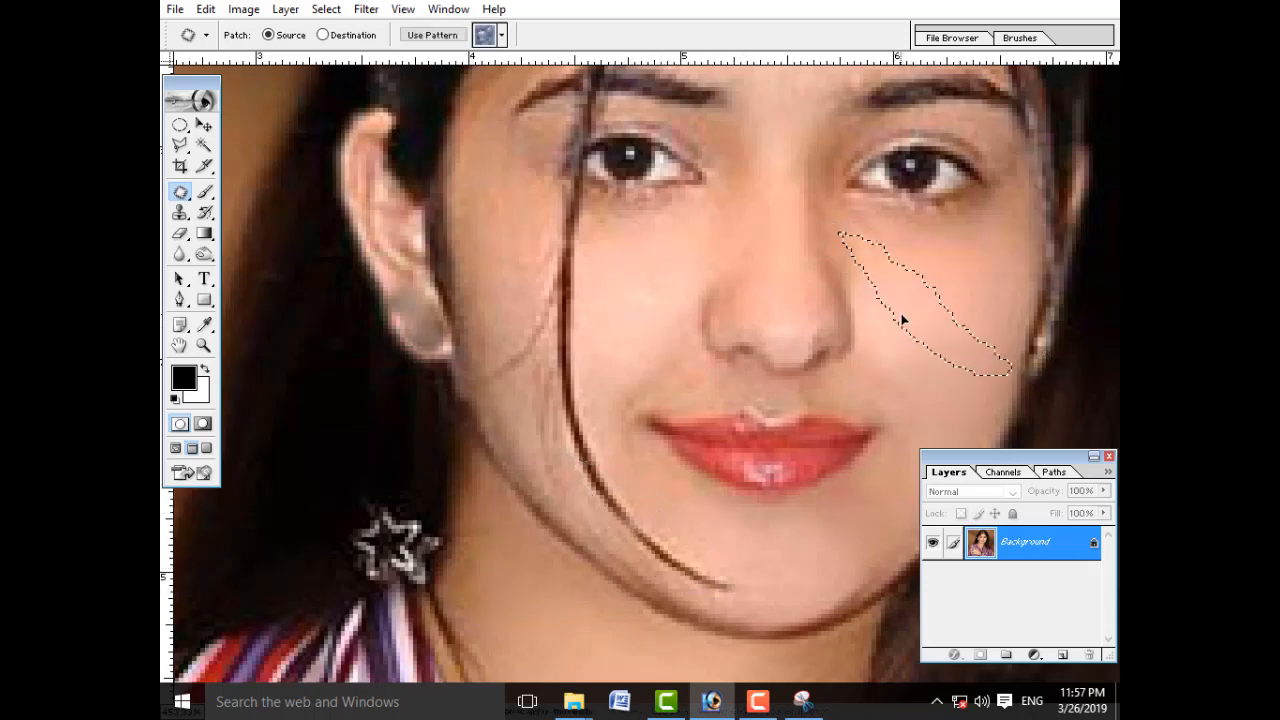
key("ctrl+d")
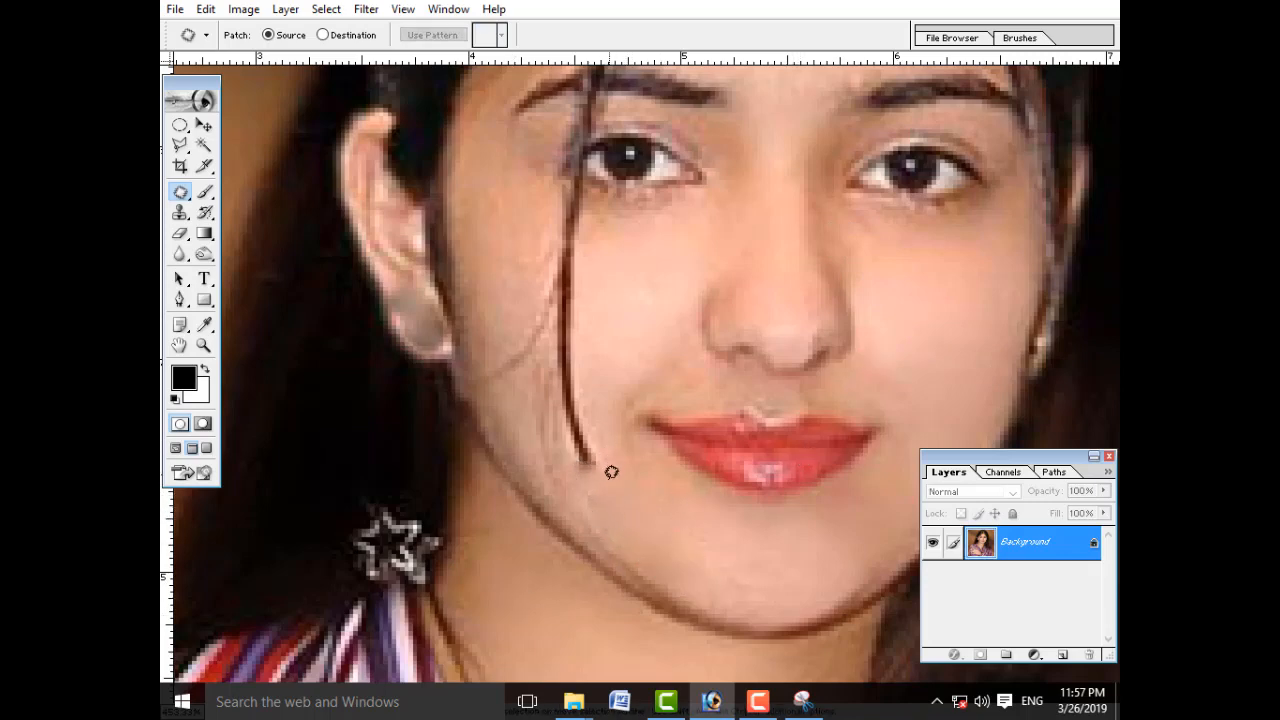
Step: Patch out the rest of the hair strand across the cheek in two sections up to below the eye, clearing each selection
mouse_move(549, 351)
left_mouse_down()
mouse_move(550, 433)
mouse_move(592, 481)
mouse_move(615, 443)
mouse_move(608, 399)
mouse_move(552, 352)
left_mouse_up()
mouse_move(606, 400)
left_mouse_down()
mouse_move(891, 314)
mouse_move(854, 326)
left_mouse_up()
key("ctrl+d")
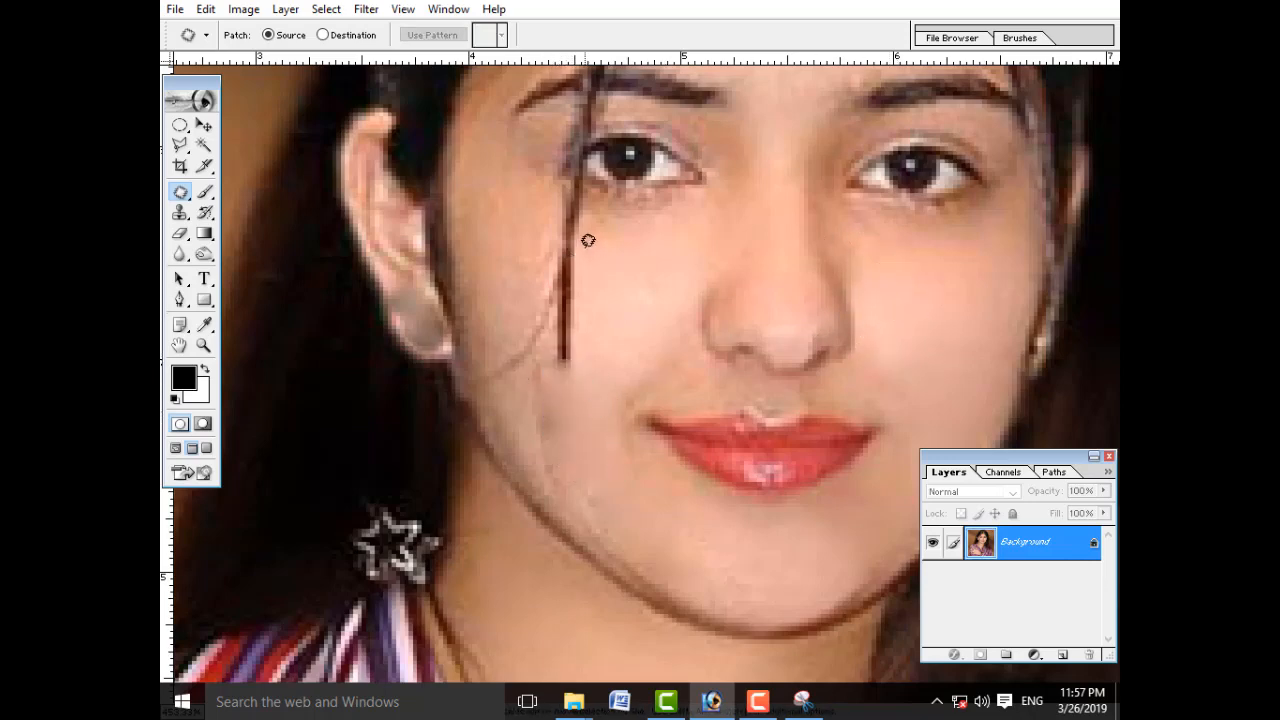
mouse_move(584, 243)
left_mouse_down()
mouse_move(552, 251)
mouse_move(552, 292)
mouse_move(474, 374)
mouse_move(577, 374)
mouse_move(601, 322)
mouse_move(584, 244)
left_mouse_up()
left_click_drag(551, 296, 936, 321)
key("ctrl+d")
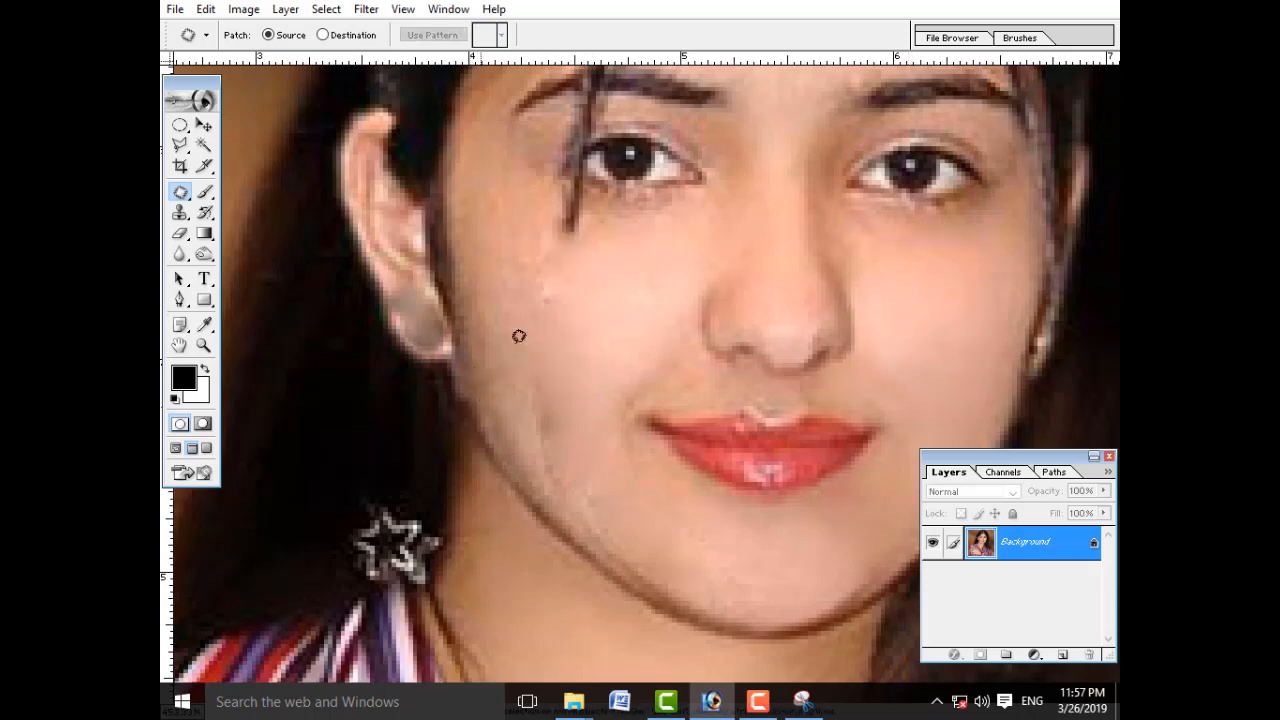
Step: Return the portrait to the standard screen mode and reduce its zoom to 50%
key("ctrl+minus")
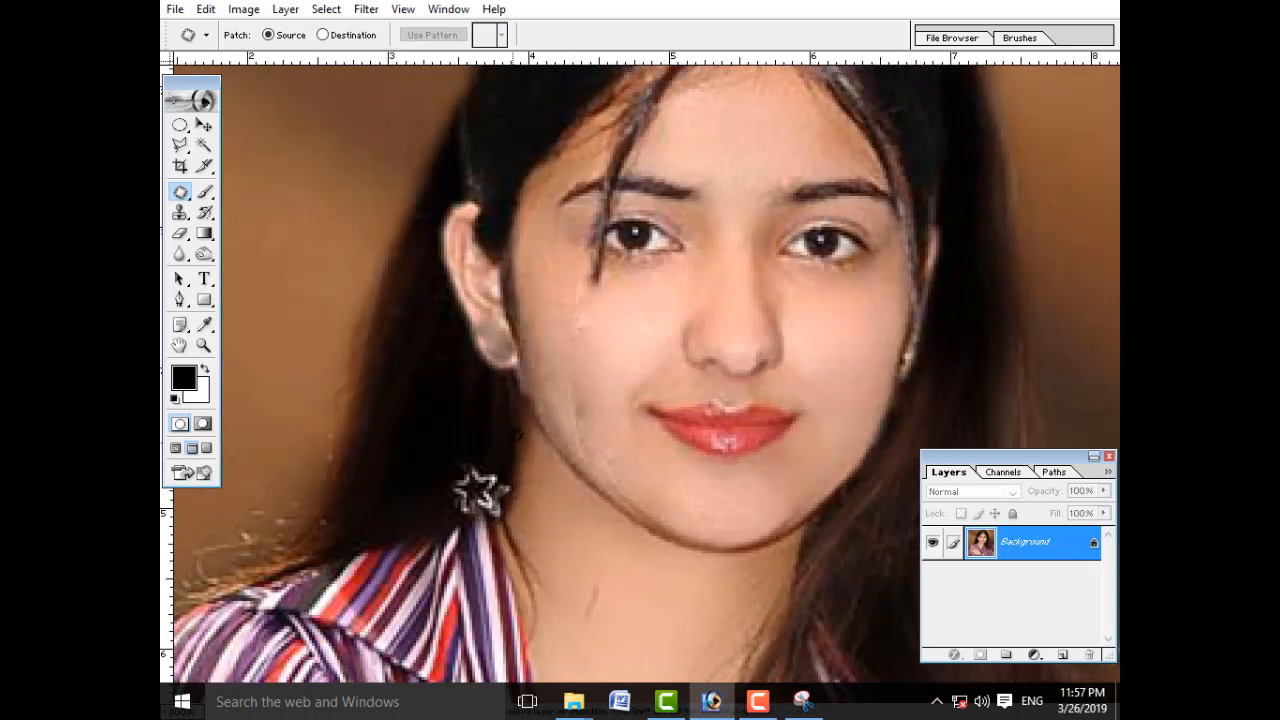
key("ctrl+minus")
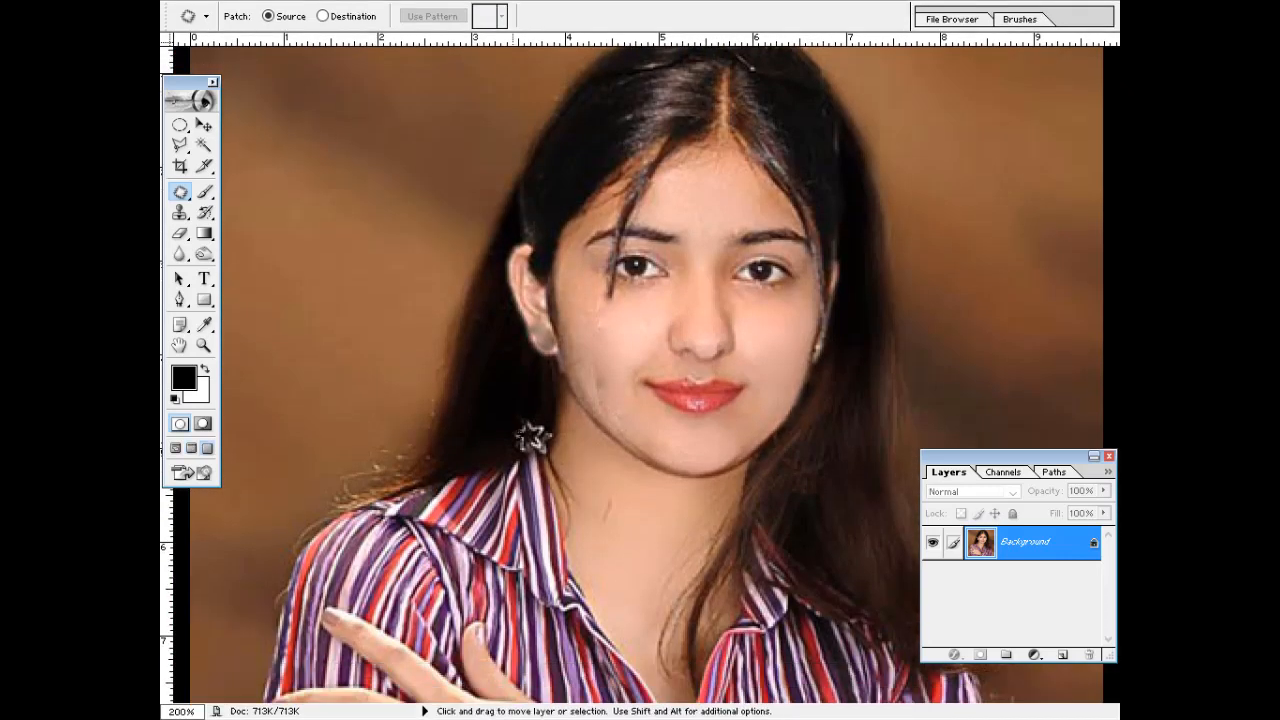
key("f")
key("f")
key("ctrl+minus")
key("ctrl+minus")
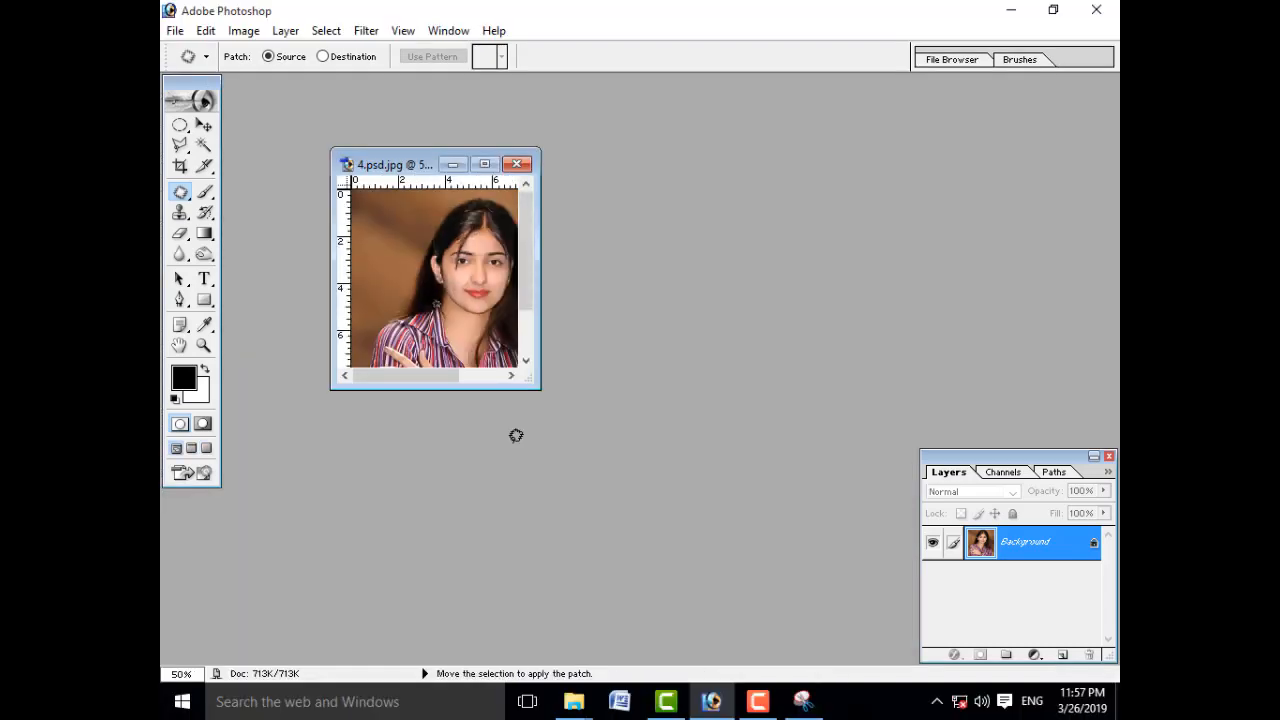